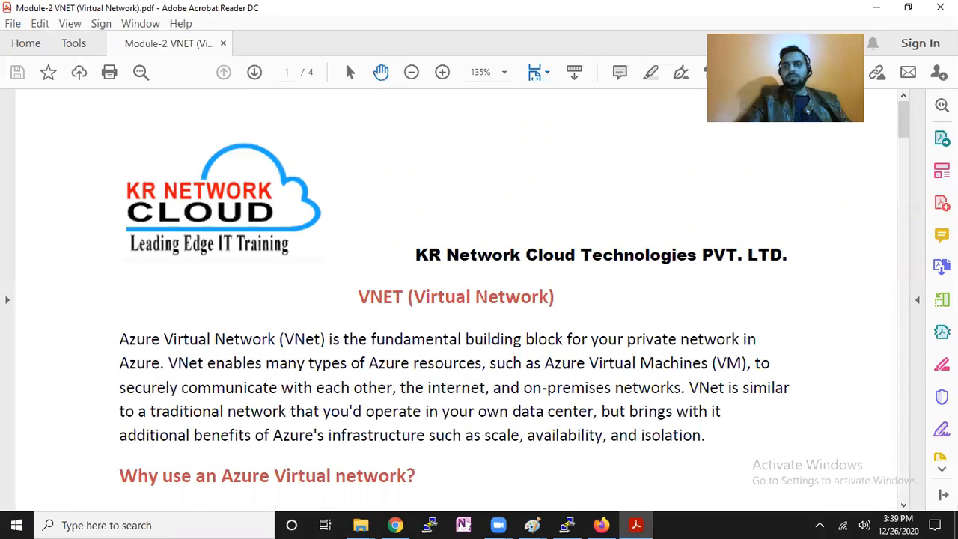
Scroll the VNET PDF to its final page 4, then return to the Azure portal in Chrome.
{"action": "left_click", "coordinate": [911, 268]}
{"action": "left_click_drag", "start_coordinate": [910, 268], "coordinate": [911, 491]}
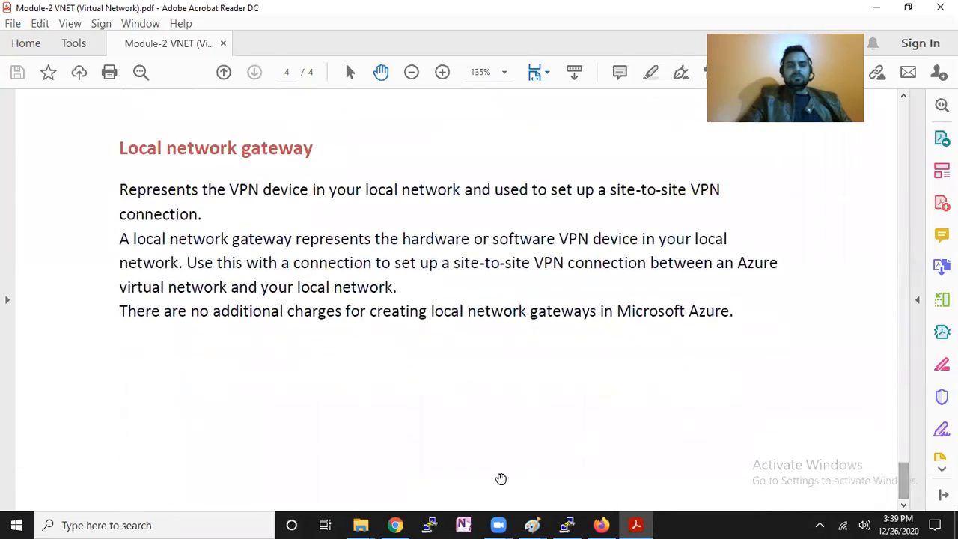
{"action": "left_click", "coordinate": [396, 525]}
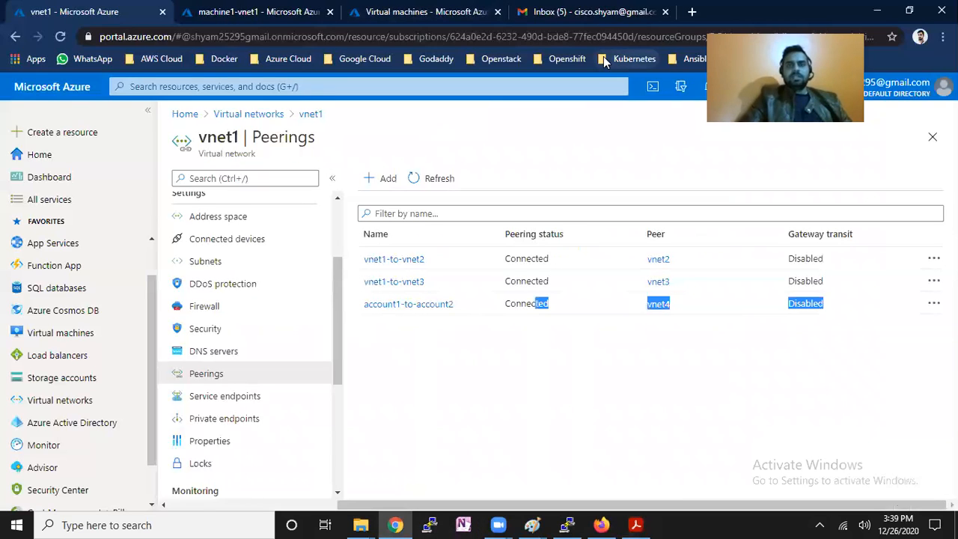
In the former mail tab, search Google for 'bastion host in azure'.
{"action": "left_click", "coordinate": [591, 12]}
{"action": "left_click", "coordinate": [520, 38]}
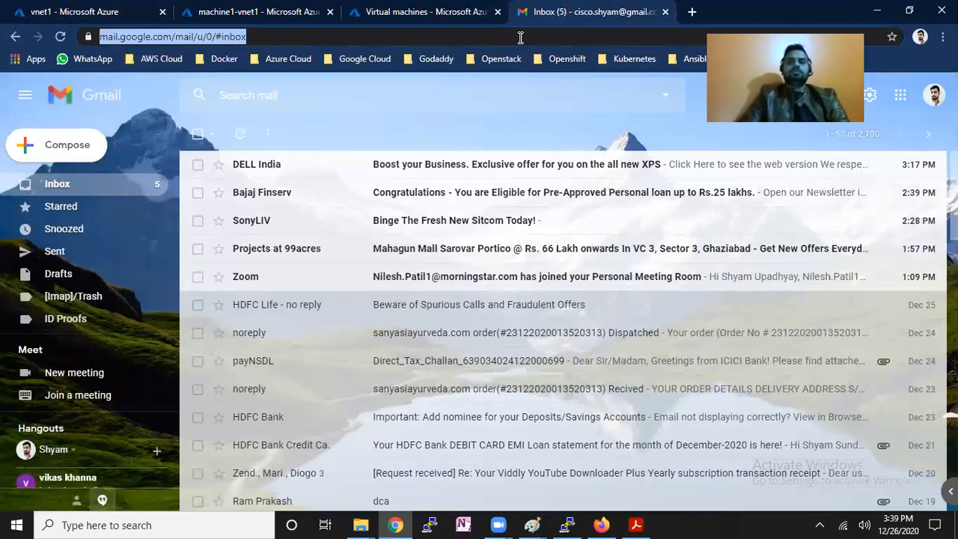
{"action": "type", "text": "google.com"}
{"action": "key", "text": "Return"}
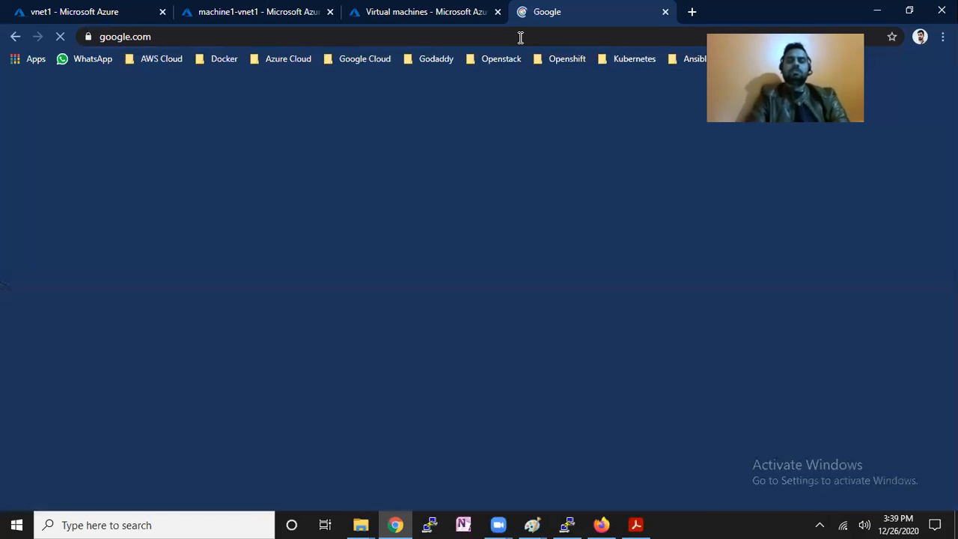
{"action": "type", "text": "ba"}
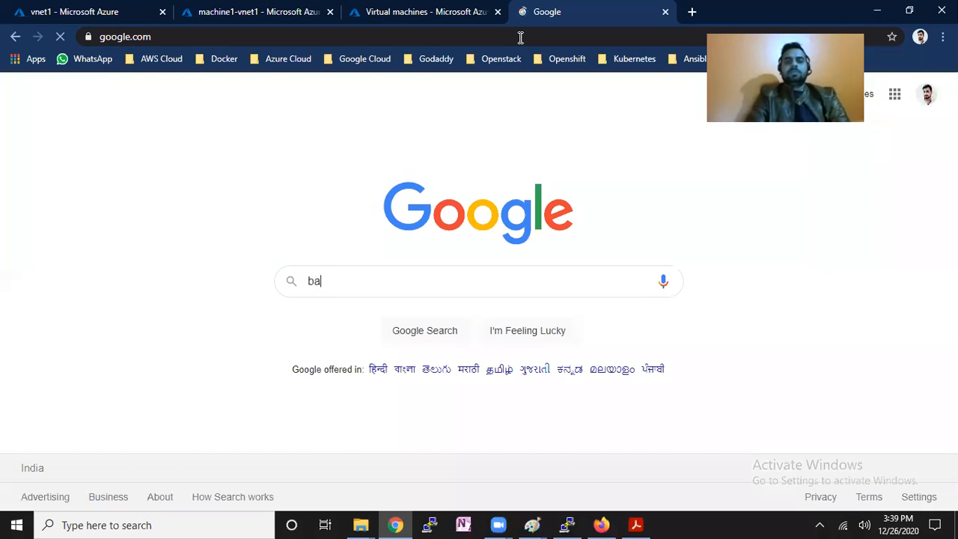
{"action": "type", "text": "stion host"}
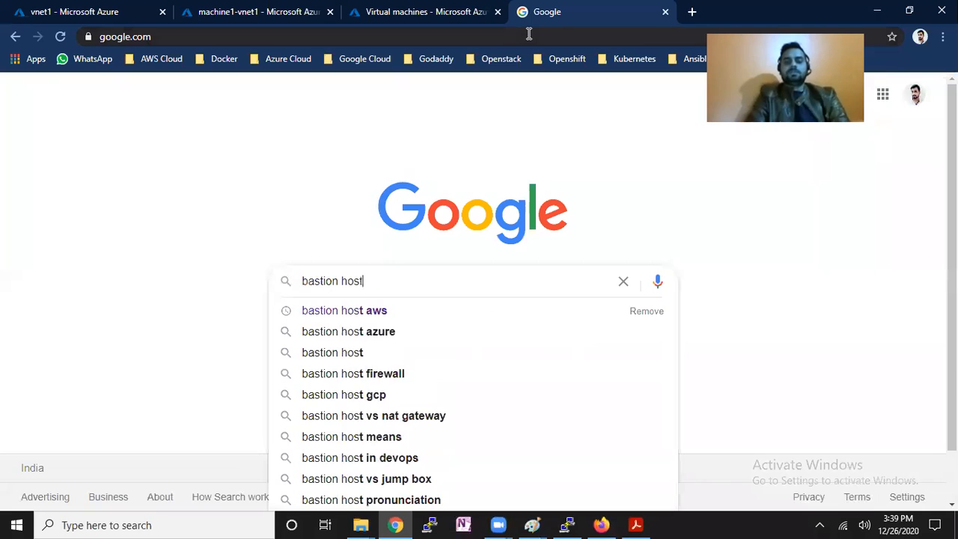
{"action": "type", "text": " i"}
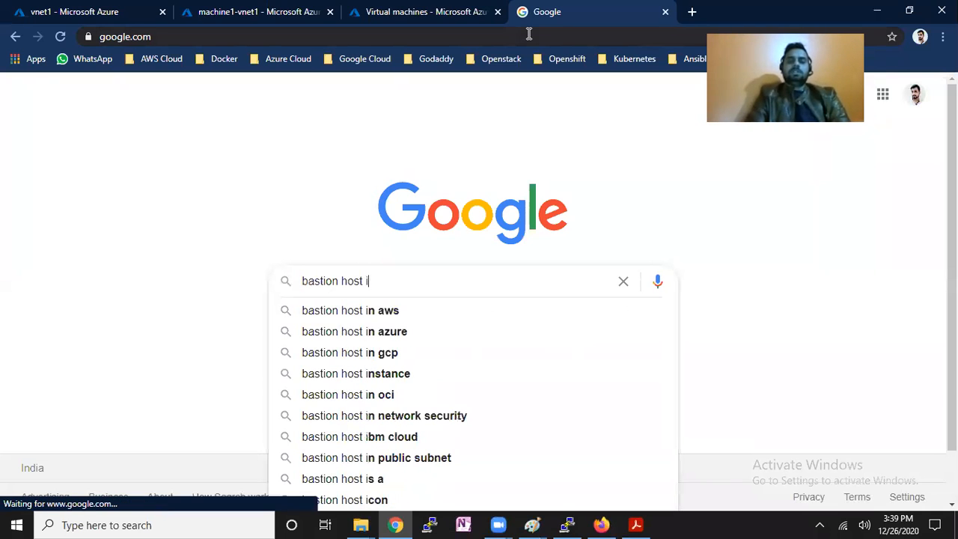
{"action": "type", "text": "n azure"}
{"action": "key", "text": "Return"}
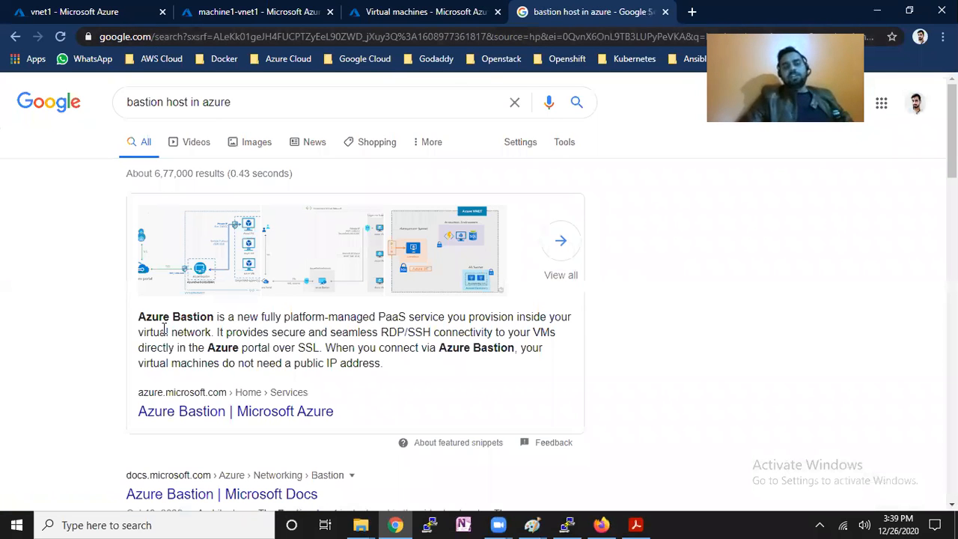
Highlight key phrases in the Azure Bastion snippet: PaaS, virtual network, RDP/SSH connectivity, Azure portal.
{"action": "left_click_drag", "start_coordinate": [153, 316], "coordinate": [190, 318]}
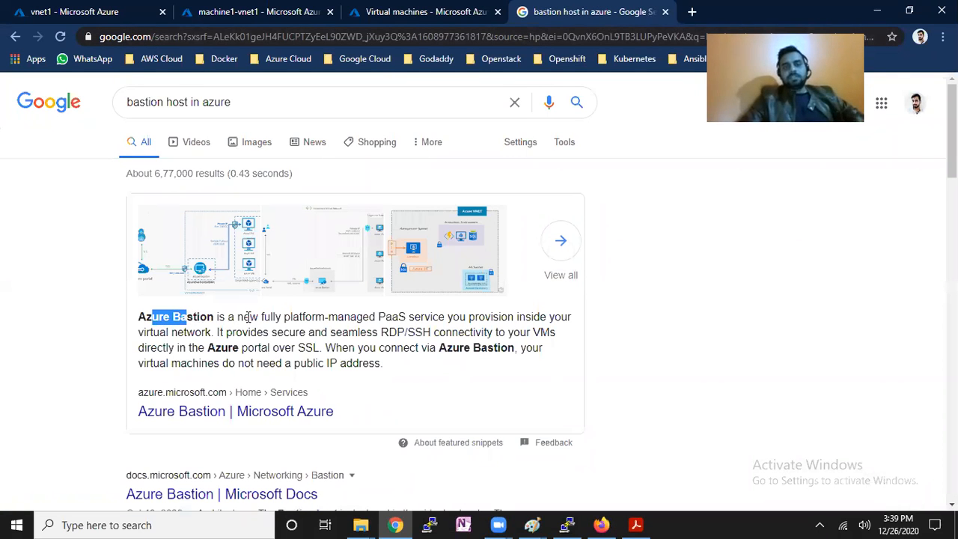
{"action": "left_click_drag", "start_coordinate": [260, 318], "coordinate": [390, 318]}
{"action": "left_click_drag", "start_coordinate": [448, 317], "coordinate": [533, 318]}
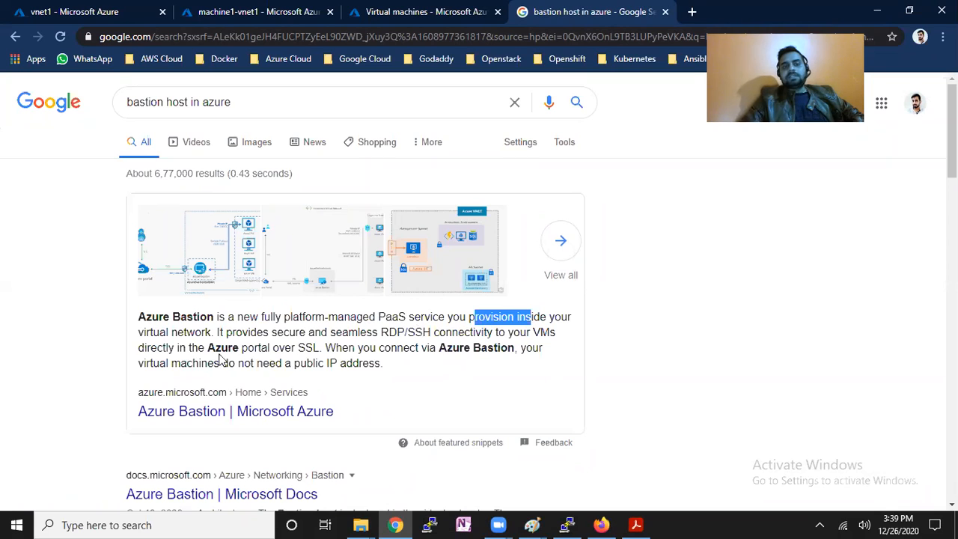
{"action": "left_click_drag", "start_coordinate": [160, 332], "coordinate": [202, 332]}
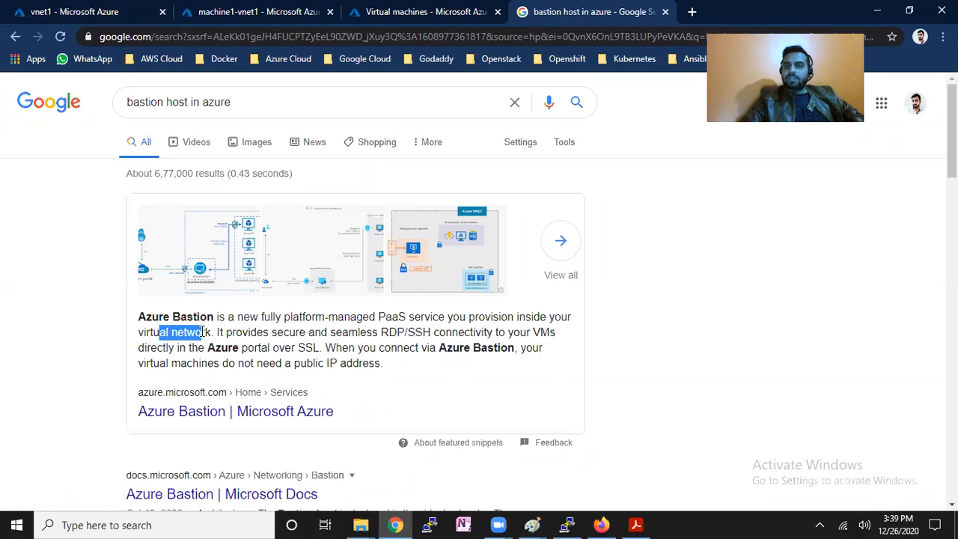
{"action": "left_click_drag", "start_coordinate": [243, 332], "coordinate": [486, 334]}
{"action": "left_click_drag", "start_coordinate": [205, 348], "coordinate": [486, 348]}
{"action": "left_click", "coordinate": [305, 350]}
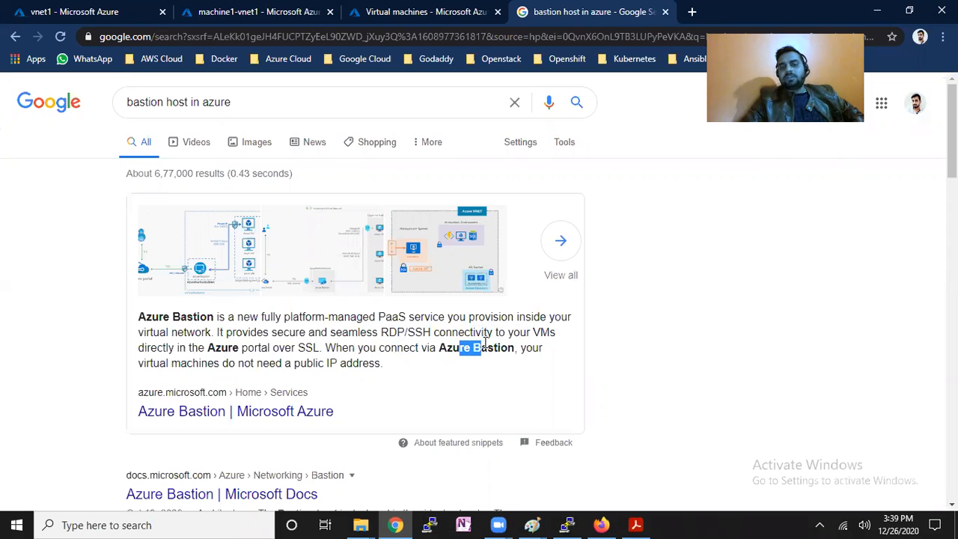
{"action": "left_click_drag", "start_coordinate": [171, 363], "coordinate": [370, 377]}
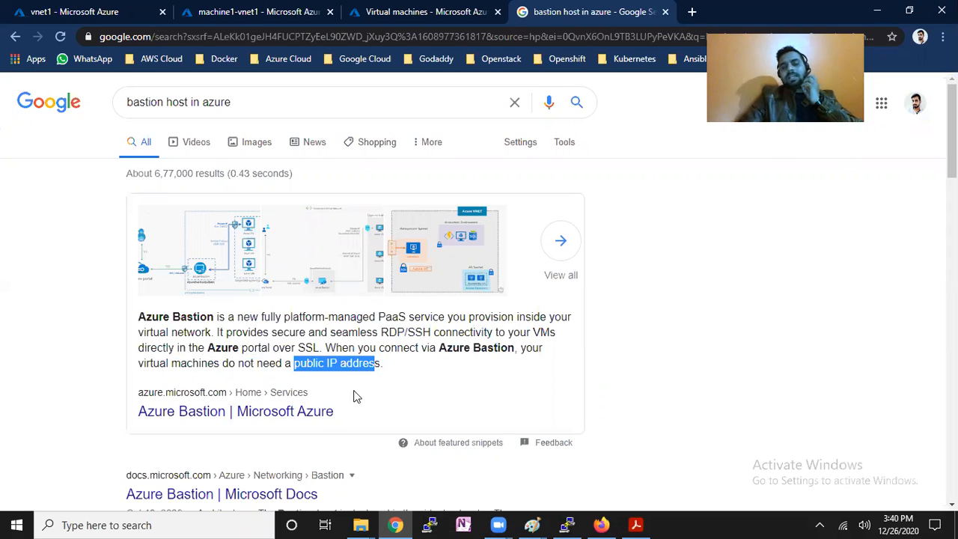
Add a Paint note left of the cloud: '1. duing VNET creation' and '2. after VNET Creation'.
{"action": "left_click", "coordinate": [531, 525]}
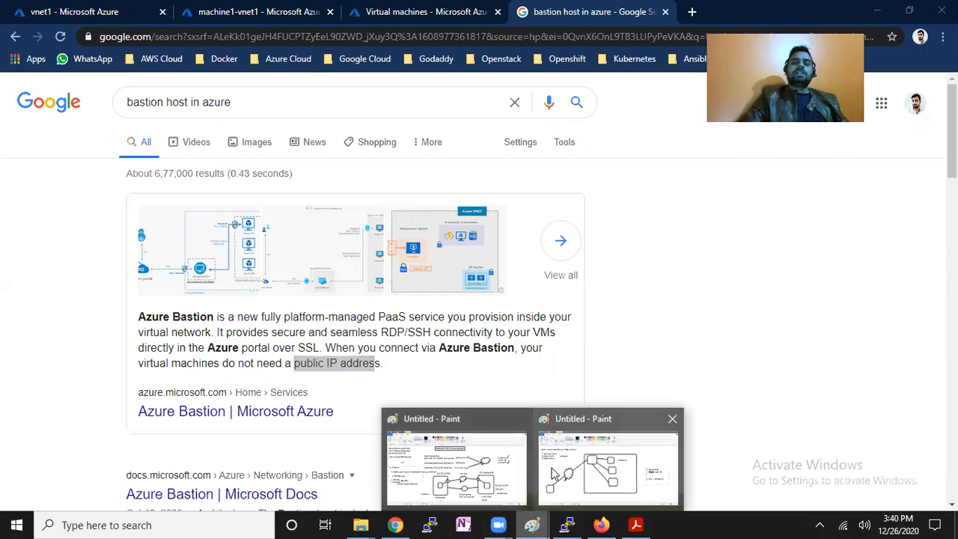
{"action": "left_click", "coordinate": [592, 468]}
{"action": "mouse_move", "coordinate": [10, 221]}
{"action": "left_mouse_down"}
{"action": "mouse_move", "coordinate": [150, 274]}
{"action": "mouse_move", "coordinate": [209, 274]}
{"action": "left_mouse_up"}
{"action": "type", "text": "1. VNET"}
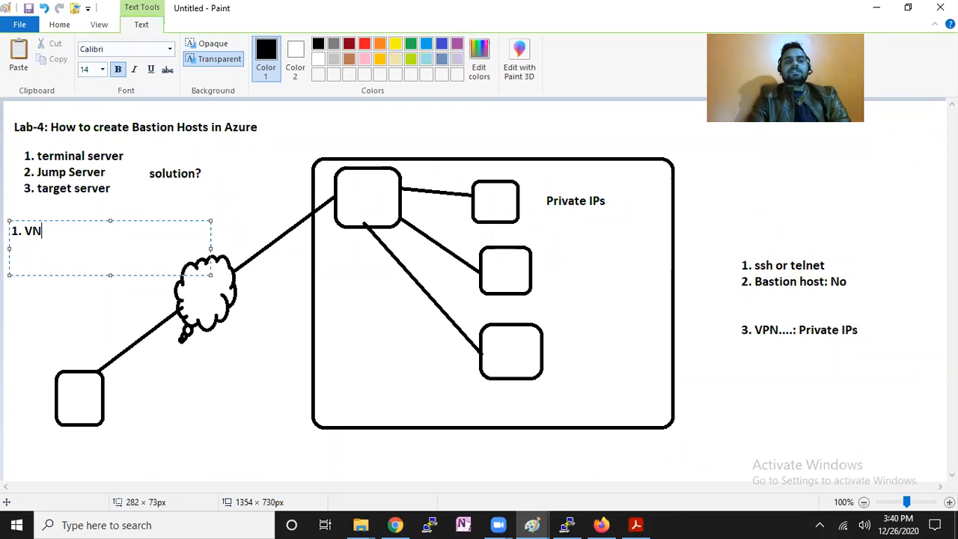
{"action": "key", "text": "Left"}
{"action": "key", "text": "Left"}
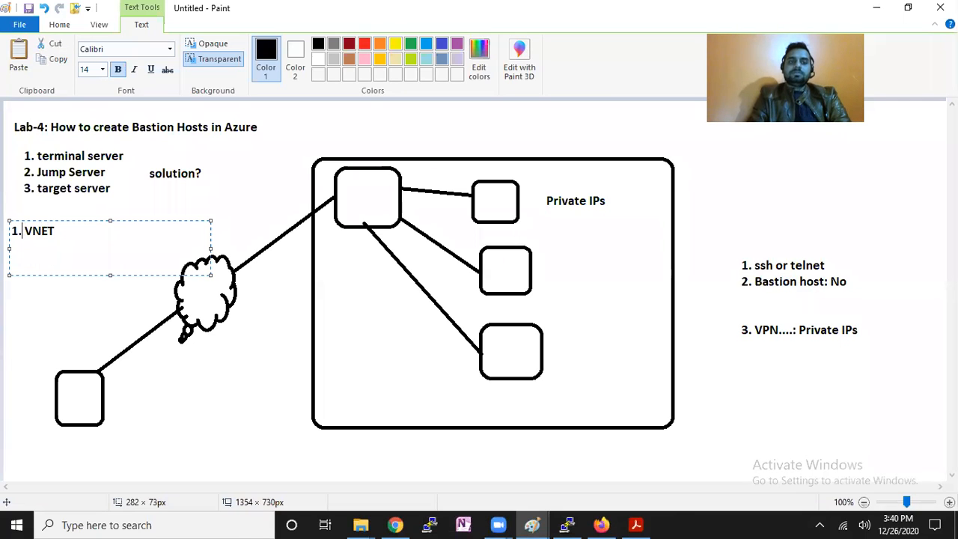
{"action": "type", "text": "duing"}
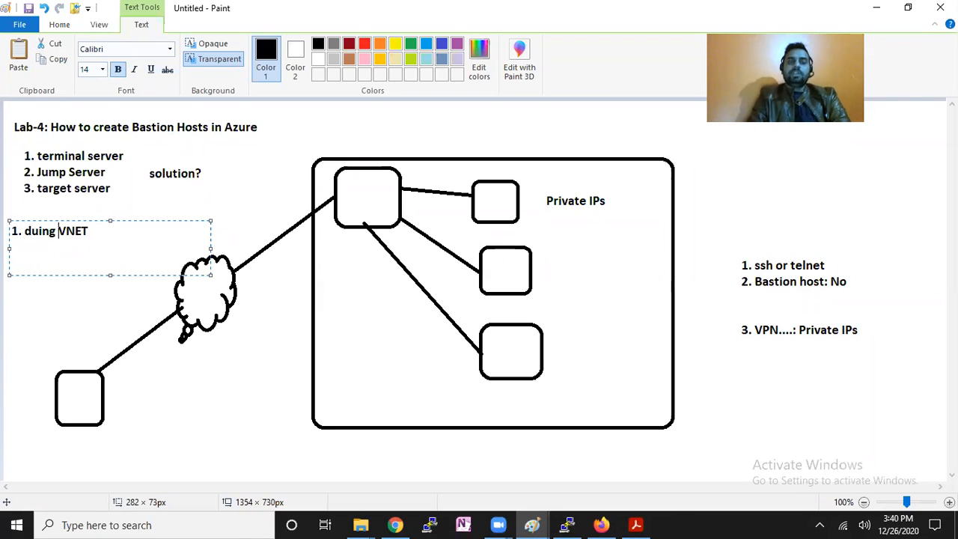
{"action": "key", "text": "Right"}
{"action": "key", "text": "Right"}
{"action": "type", "text": "creat"}
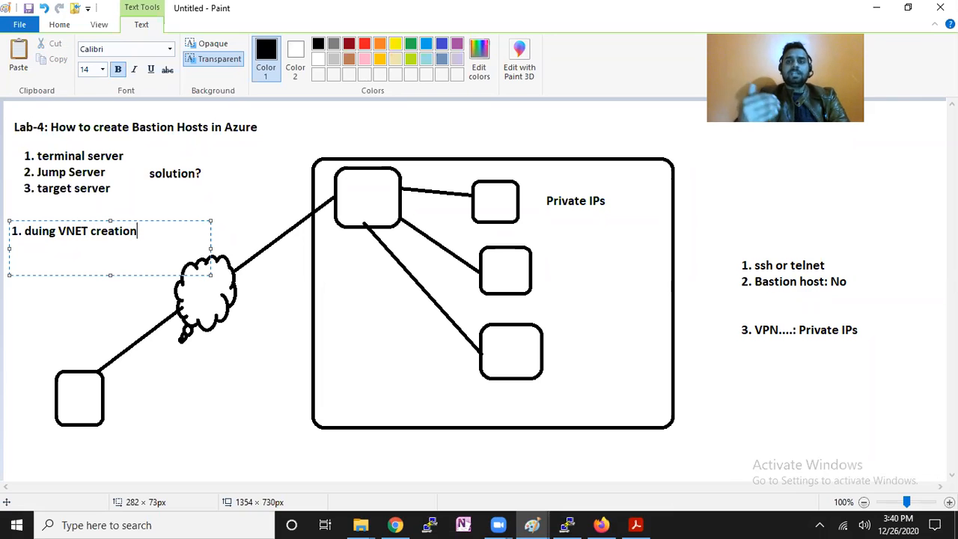
{"action": "key", "text": "Return"}
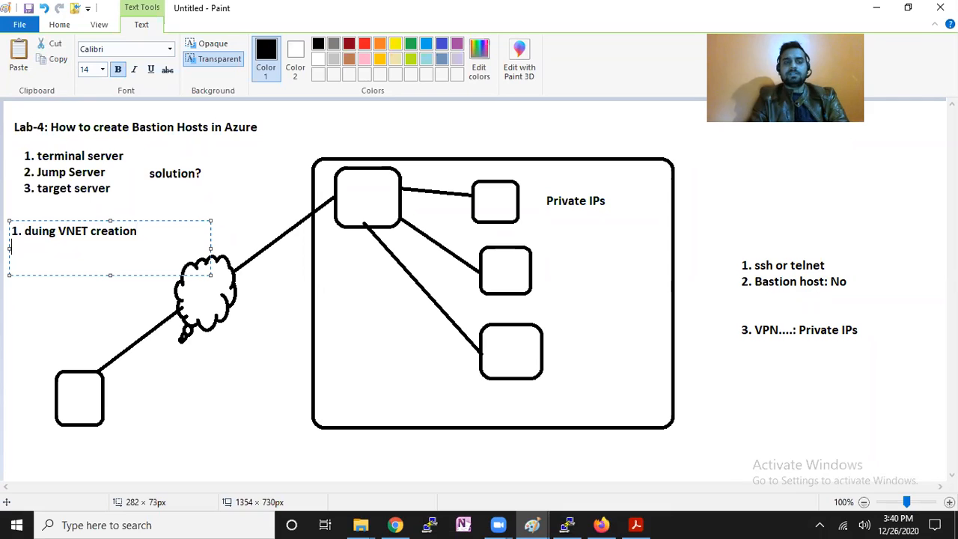
{"action": "type", "text": "2. after VN"}
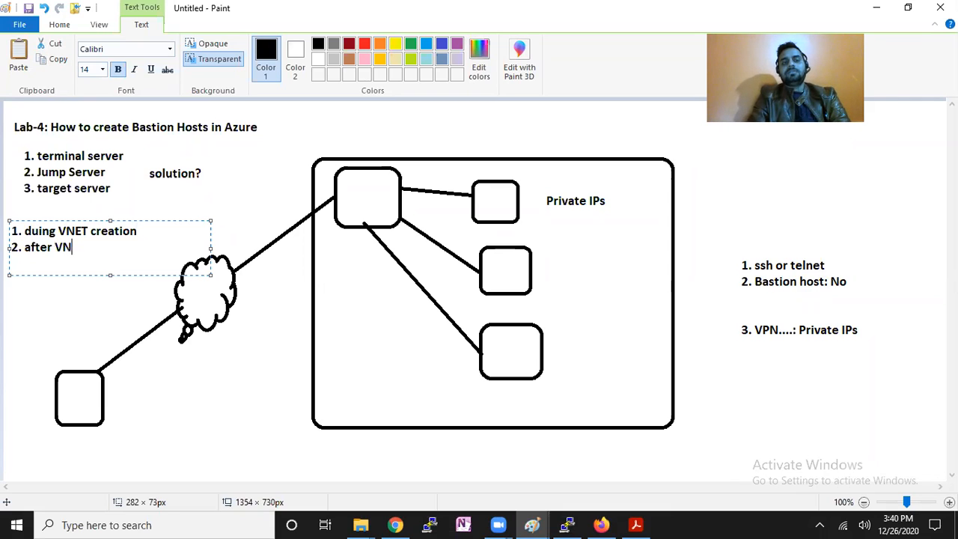
{"action": "type", "text": "ET Creation"}
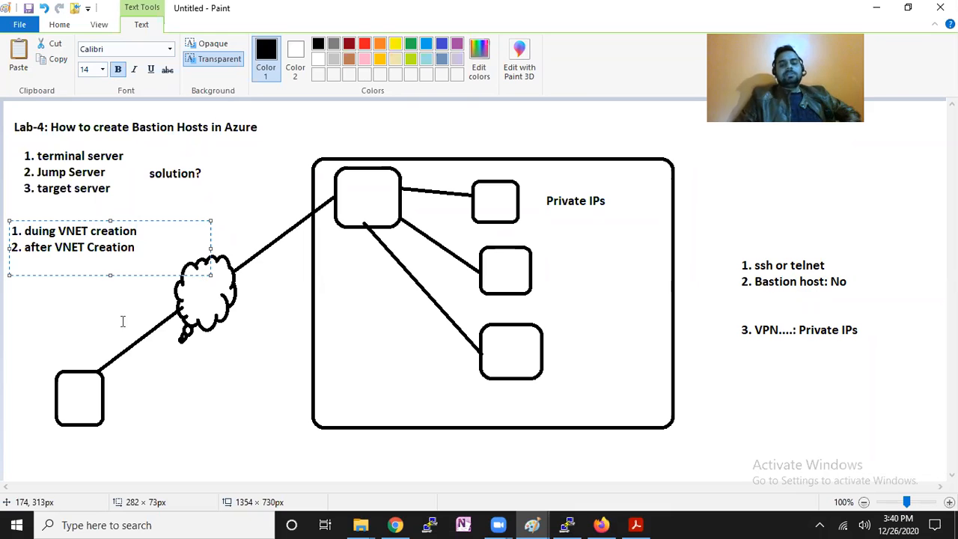
{"action": "left_click", "coordinate": [395, 525]}
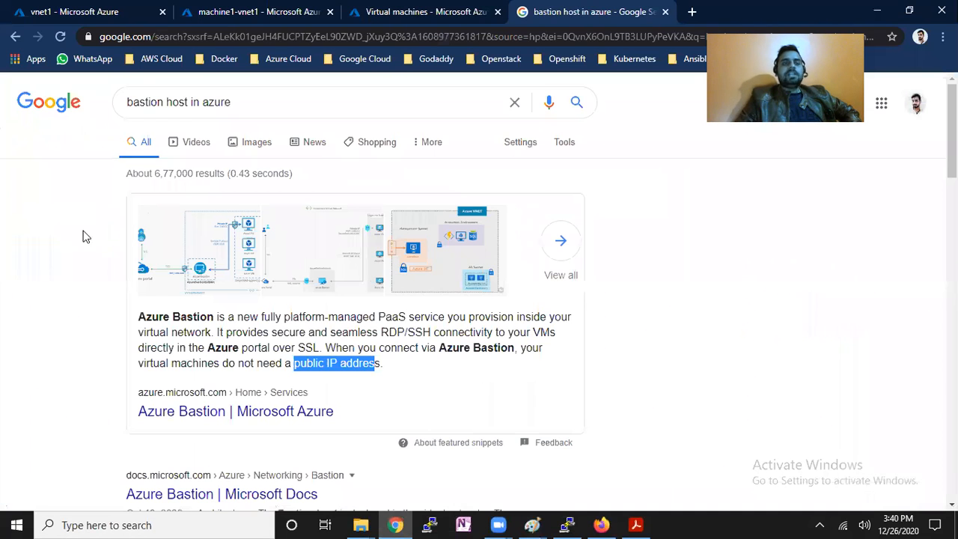
Start a new virtual network named vnet5 in resource group RG1 and advance to its Security settings.
{"action": "left_click", "coordinate": [118, 8]}
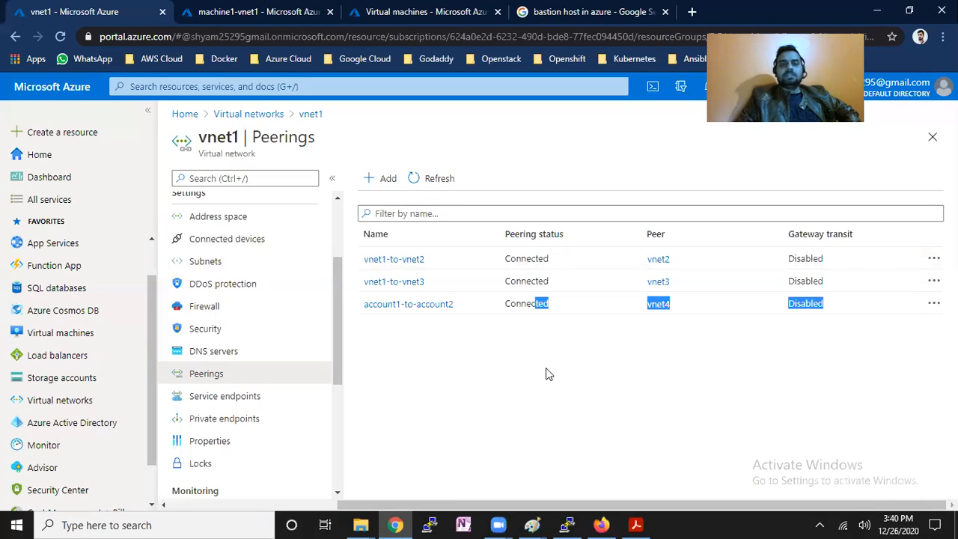
{"action": "left_click", "coordinate": [233, 114]}
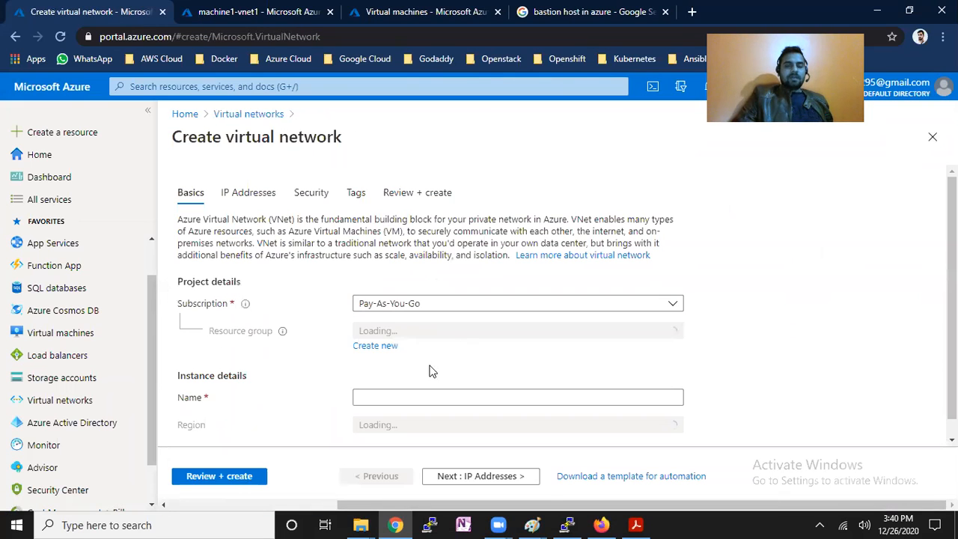
{"action": "left_click", "coordinate": [458, 330]}
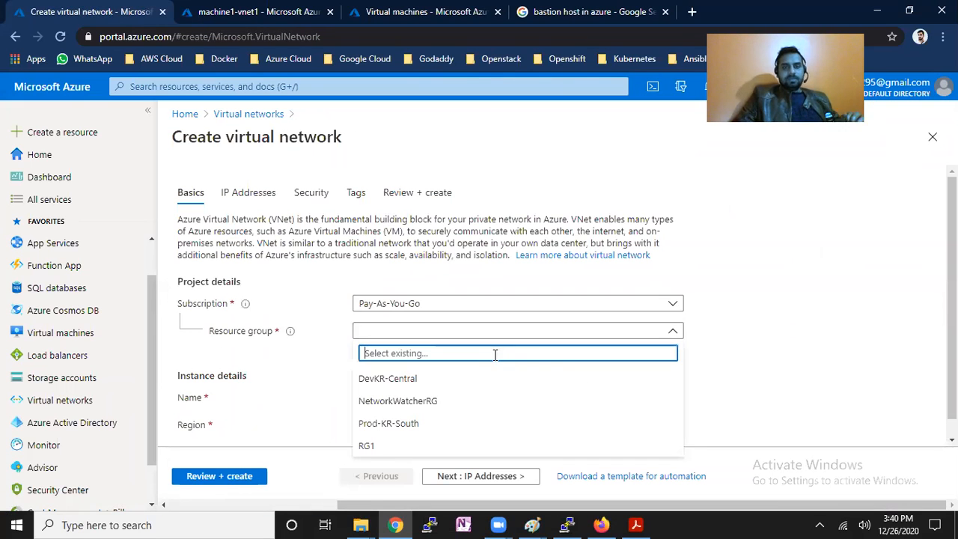
{"action": "left_click", "coordinate": [423, 445]}
{"action": "left_click", "coordinate": [415, 397]}
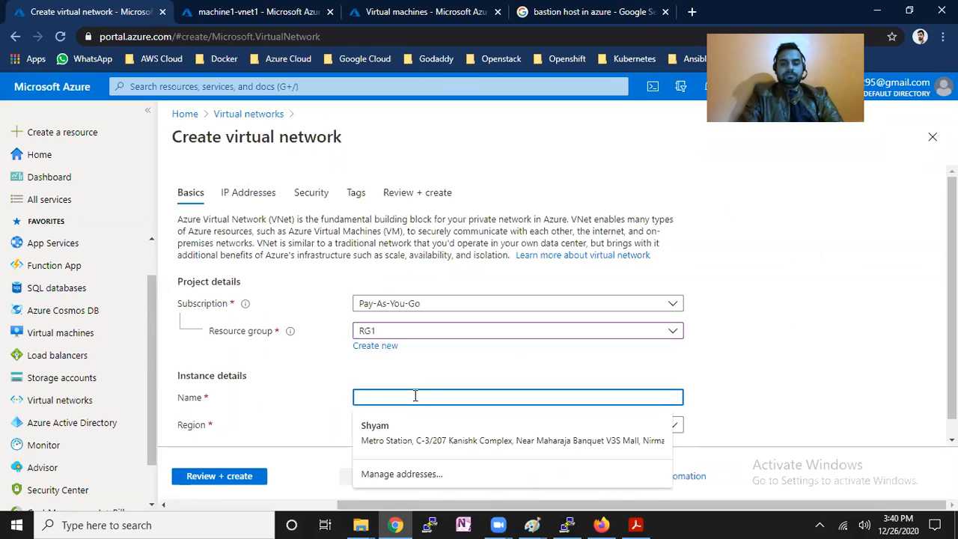
{"action": "type", "text": "vnet5"}
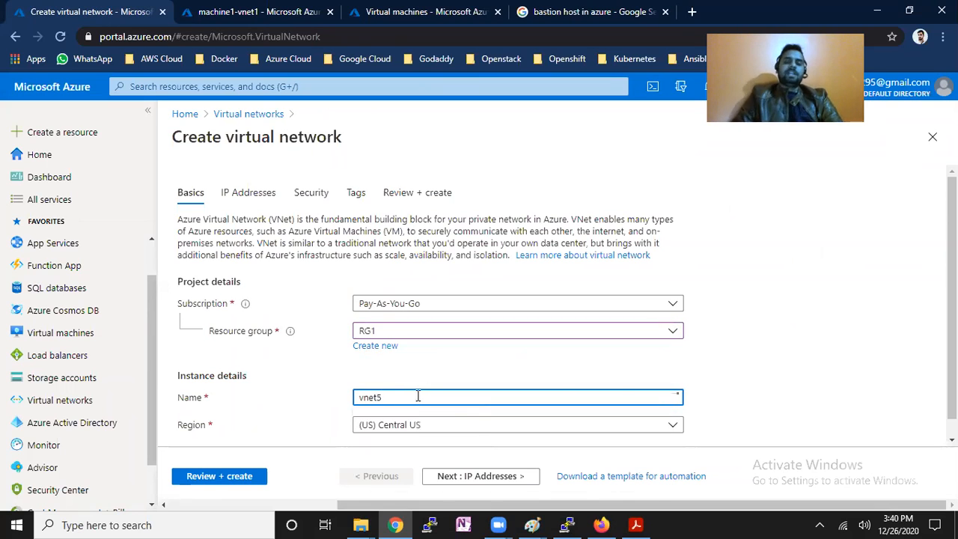
{"action": "scroll", "coordinate": [692, 402], "scroll_direction": "down", "scroll_amount": 1}
{"action": "left_click", "coordinate": [506, 478]}
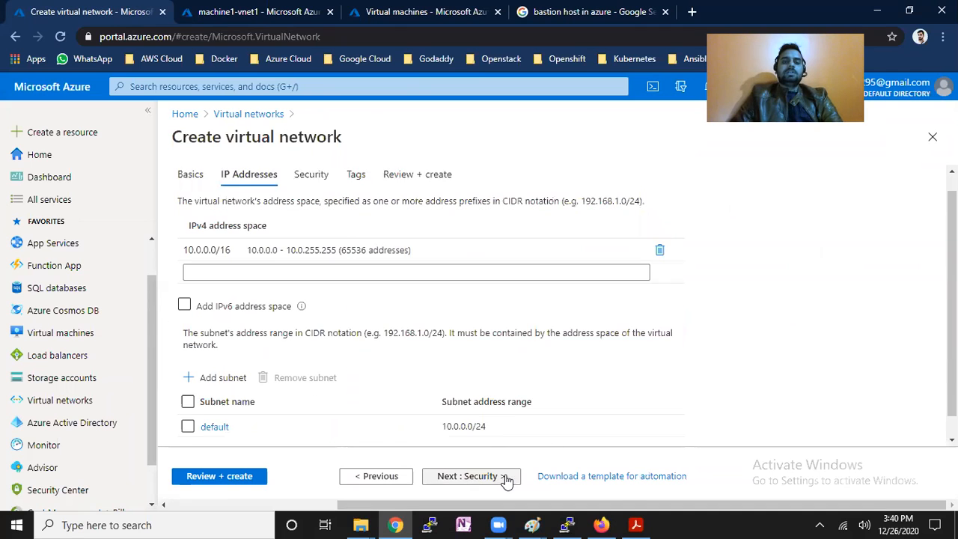
{"action": "left_click", "coordinate": [453, 485]}
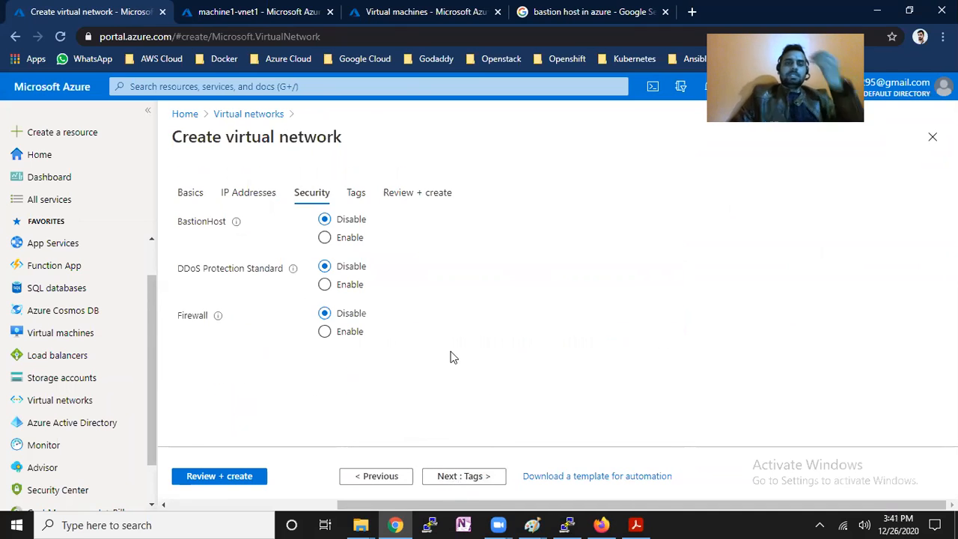
Enable BastionHost and point out the Bastion name and AzureBastionSubnet address space fields.
{"action": "left_click", "coordinate": [325, 238]}
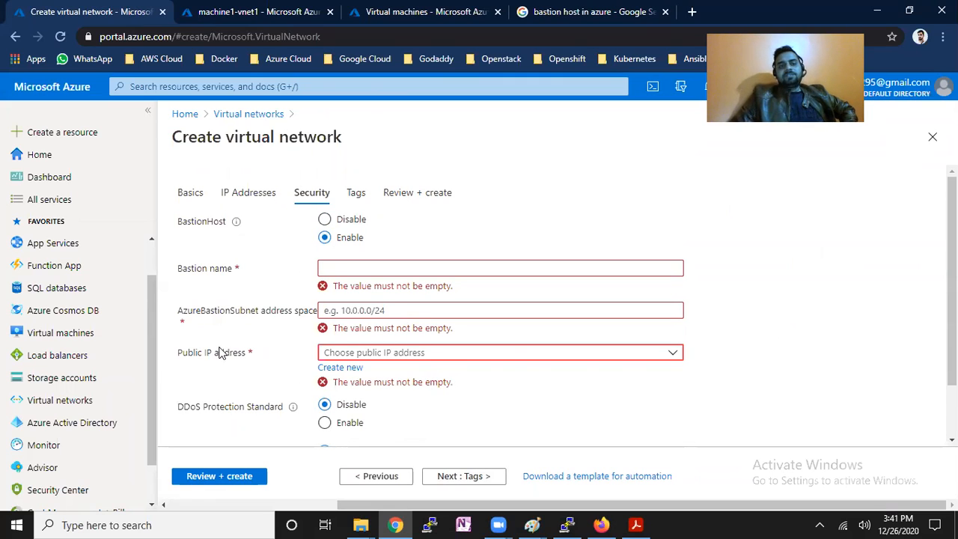
{"action": "left_click_drag", "start_coordinate": [183, 270], "coordinate": [214, 270]}
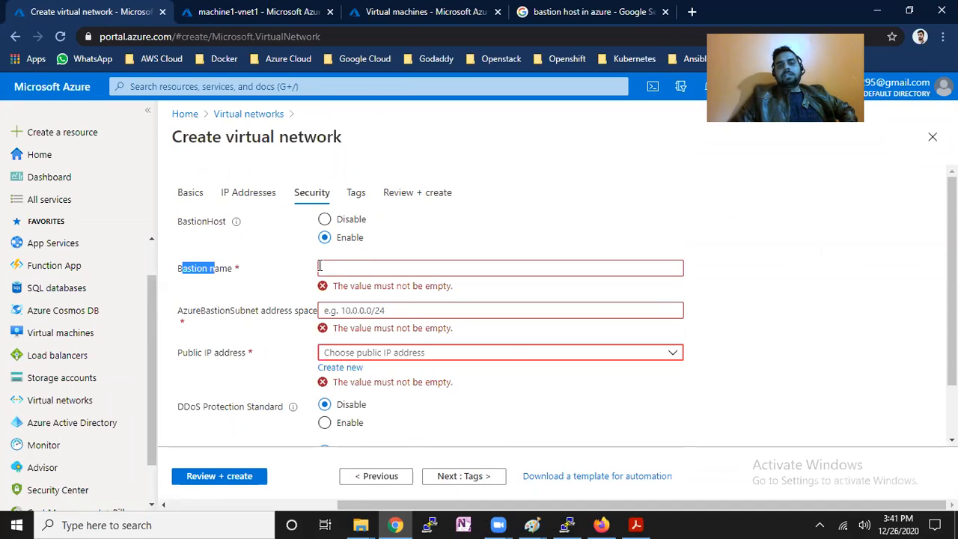
{"action": "left_click_drag", "start_coordinate": [183, 312], "coordinate": [330, 313]}
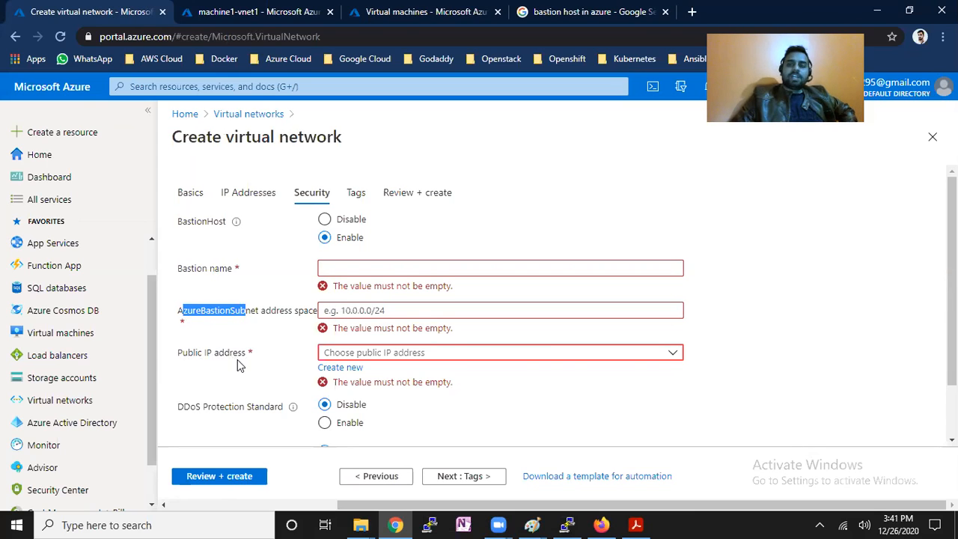
{"action": "left_click", "coordinate": [531, 524]}
{"action": "left_click", "coordinate": [573, 485]}
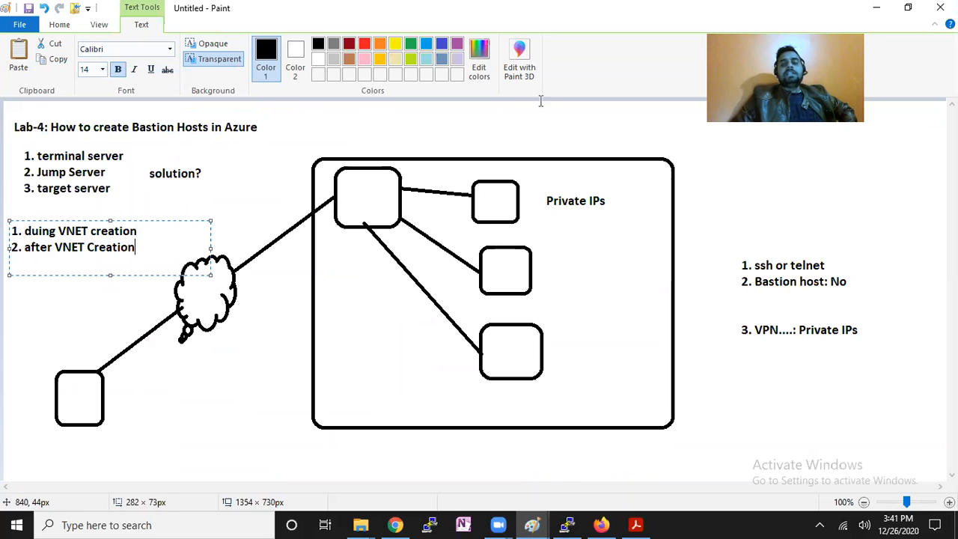
Add a text note right of the diagram reading 'Gateway: Public IP' with 'NAT' below.
{"action": "left_click", "coordinate": [692, 178]}
{"action": "left_click_drag", "start_coordinate": [727, 207], "coordinate": [823, 272]}
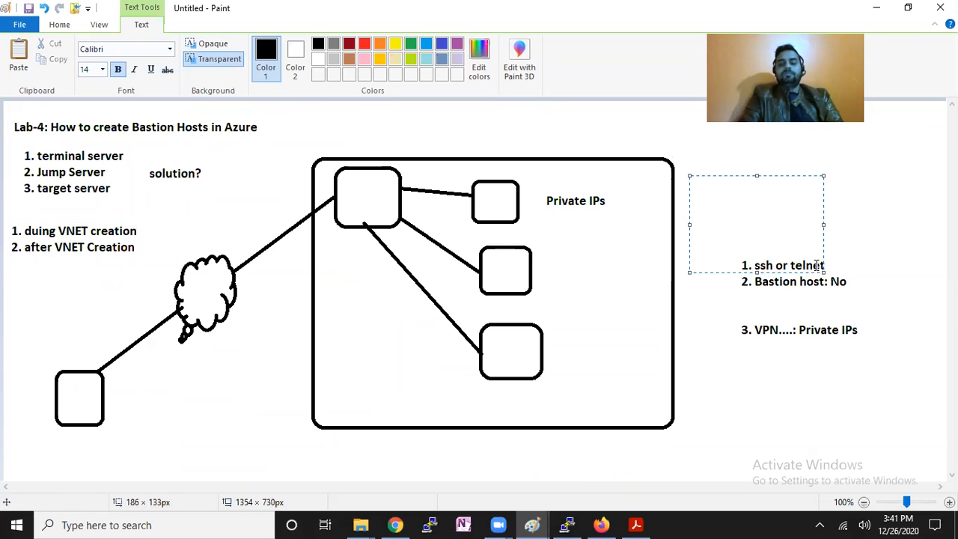
{"action": "type", "text": "Gateway"}
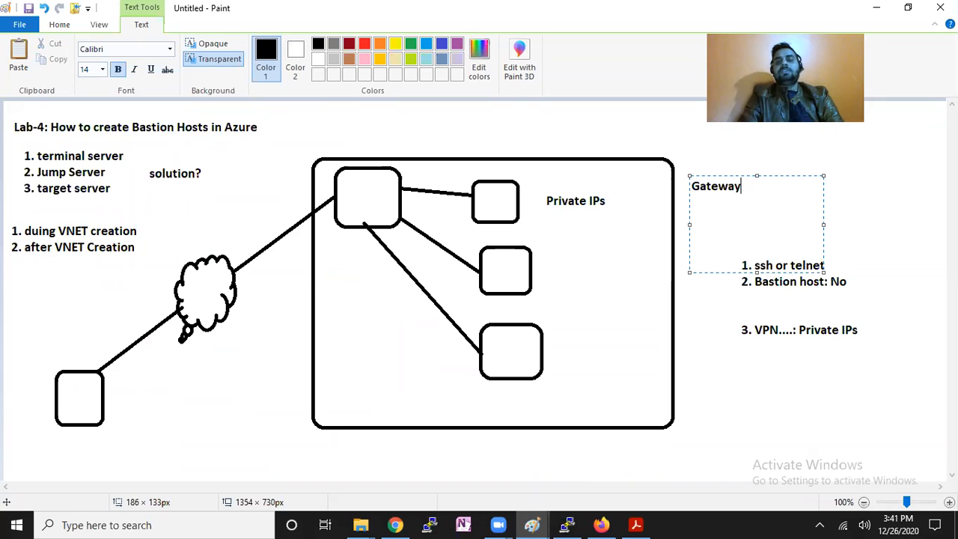
{"action": "type", "text": ": Public IP"}
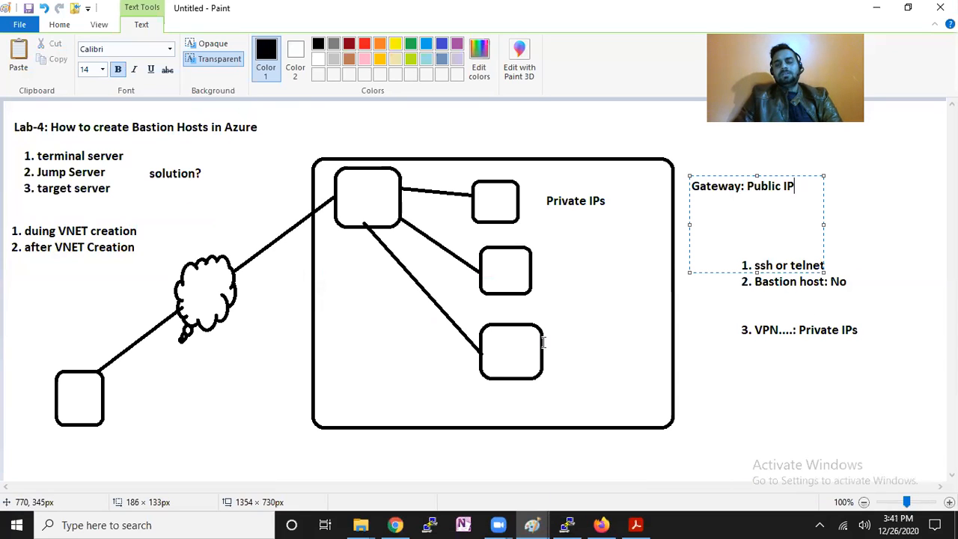
{"action": "key", "text": "Return"}
{"action": "type", "text": "NAT"}
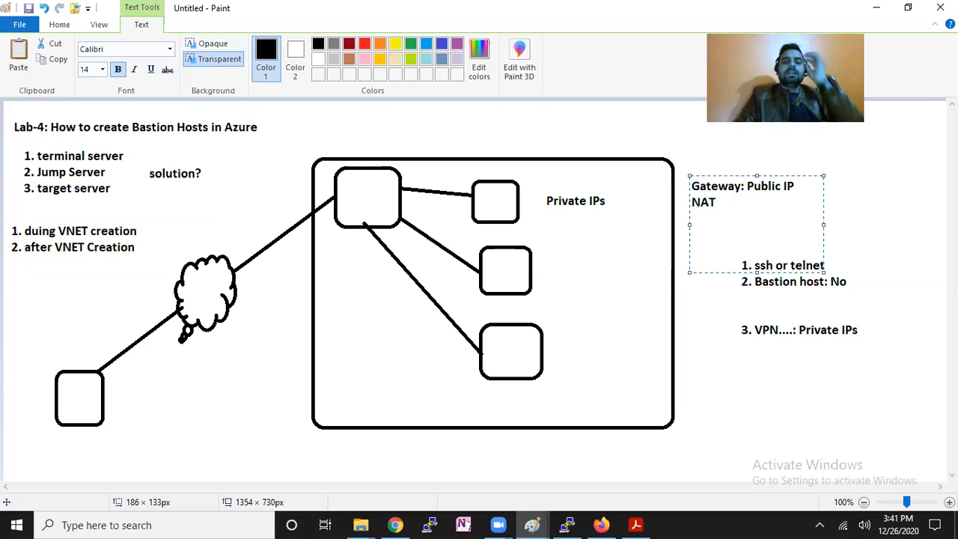
{"action": "left_click", "coordinate": [392, 524]}
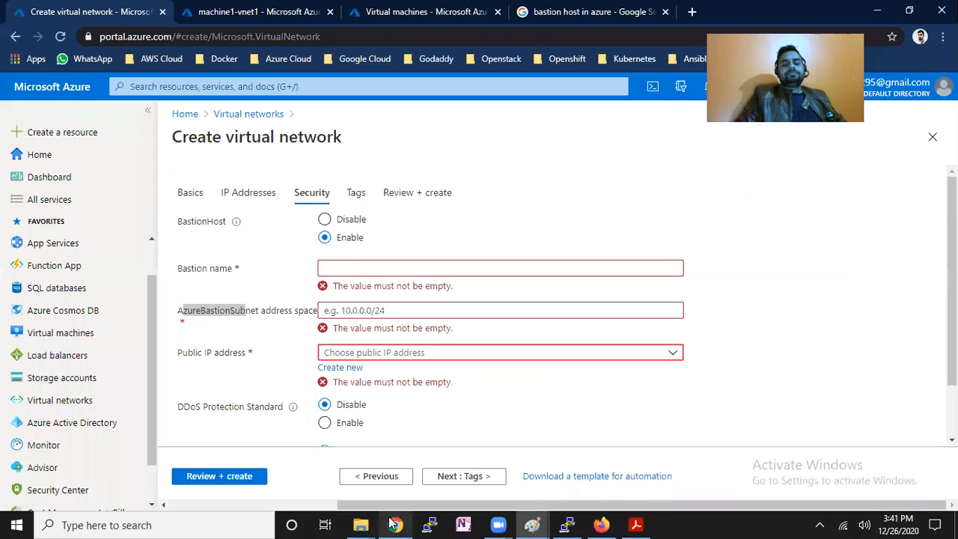
Enter hosts1 as the Bastion name, then go to the Google results tab.
{"action": "left_click", "coordinate": [399, 268]}
{"action": "type", "text": "hosts"}
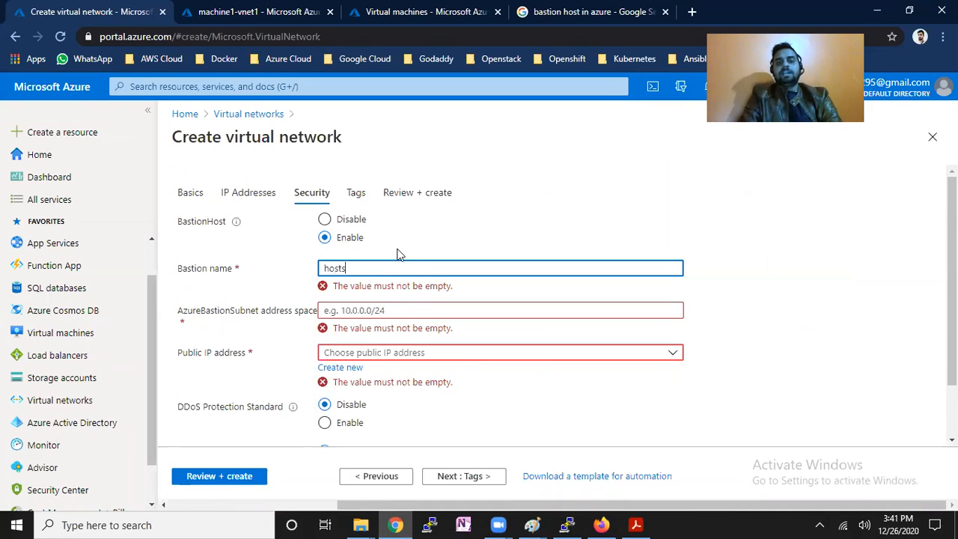
{"action": "key", "text": "Tab"}
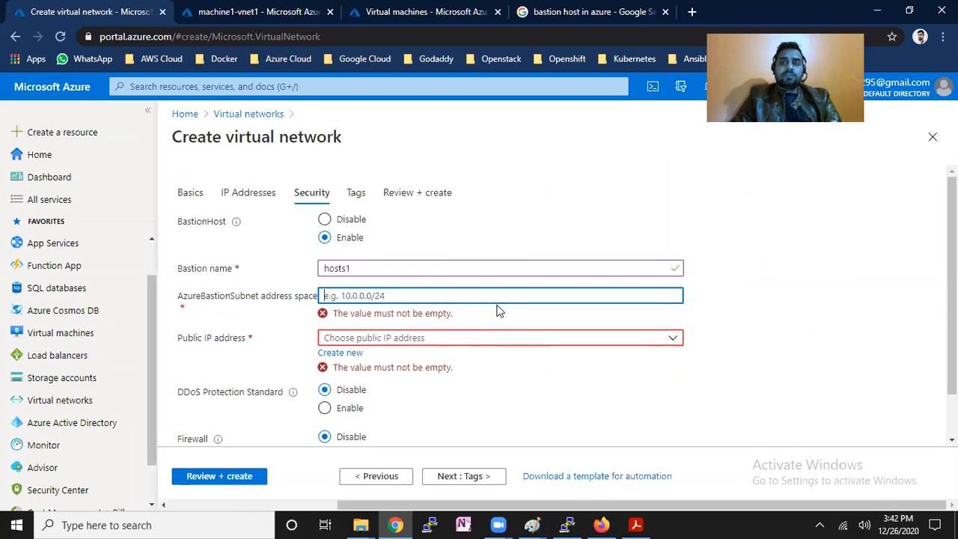
{"action": "left_click", "coordinate": [554, 11]}
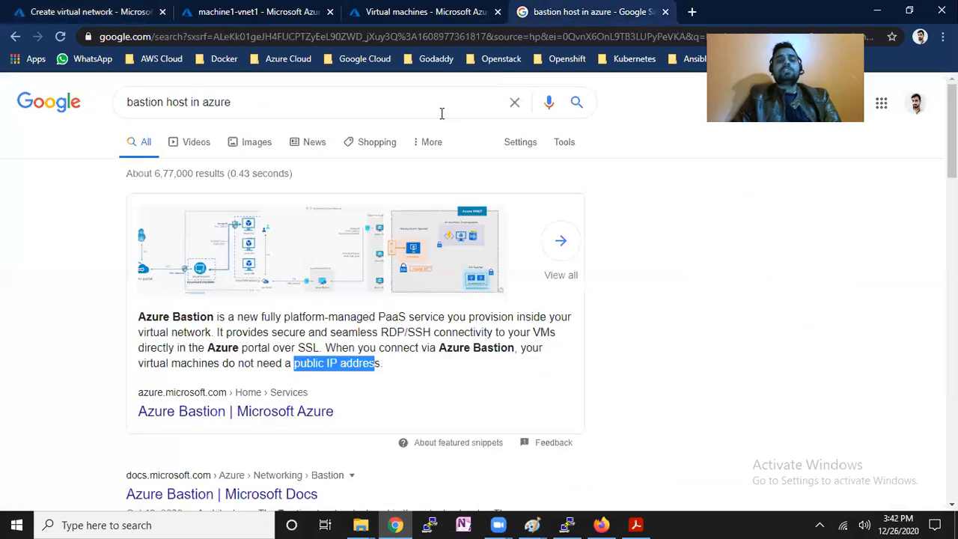
Search 'bastion host subnet range in azure' and highlight the /27 or larger subnet requirement.
{"action": "left_click", "coordinate": [191, 101]}
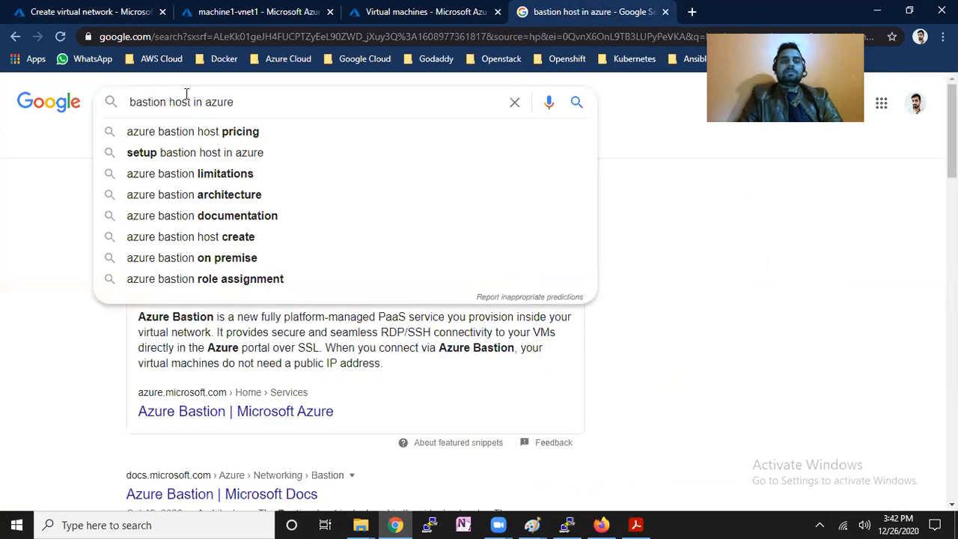
{"action": "type", "text": "s "}
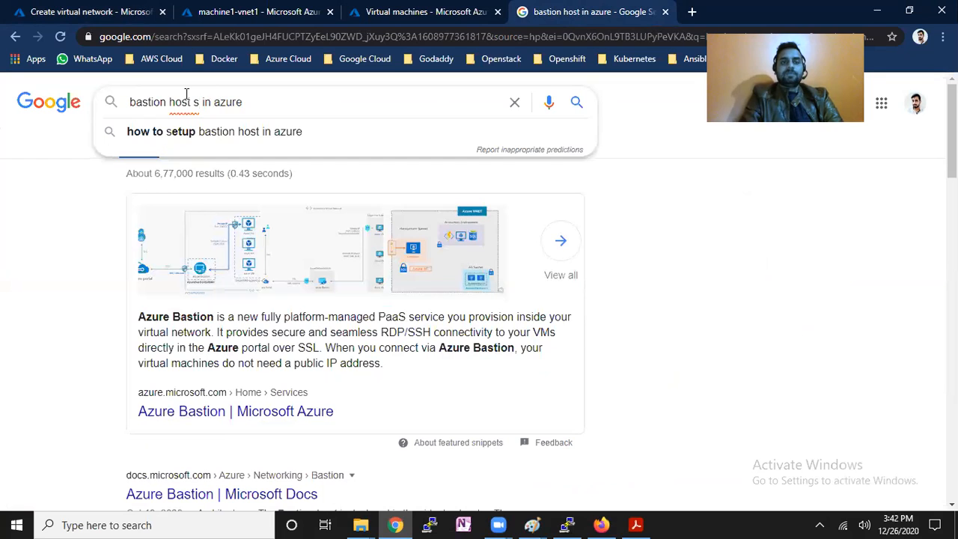
{"action": "type", "text": "ubnet rn"}
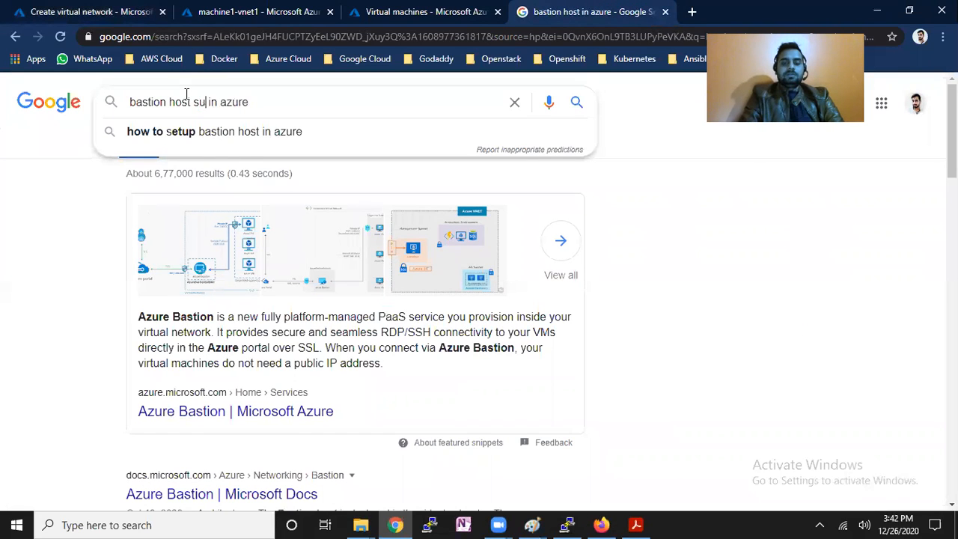
{"action": "key", "text": "BackSpace"}
{"action": "type", "text": "ange"}
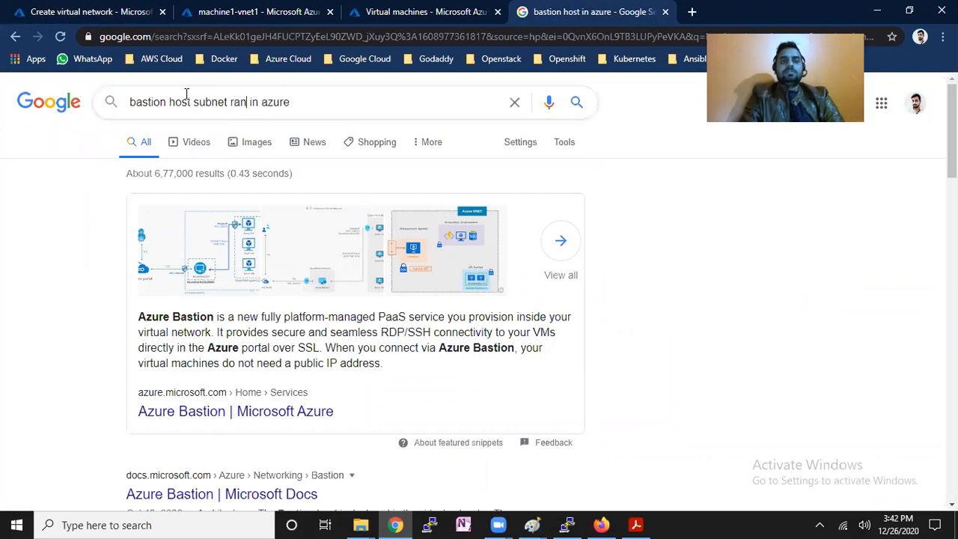
{"action": "key", "text": "Return"}
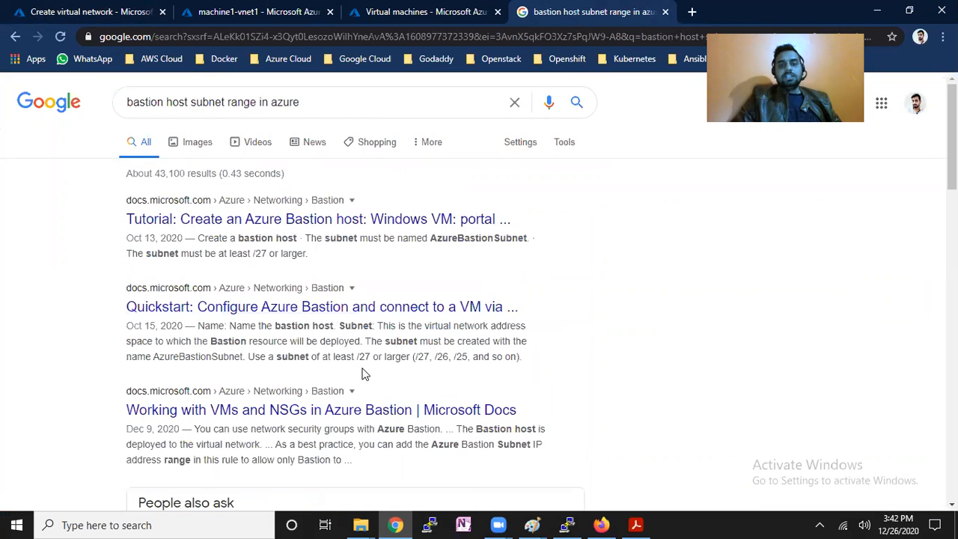
{"action": "left_click_drag", "start_coordinate": [354, 359], "coordinate": [396, 359]}
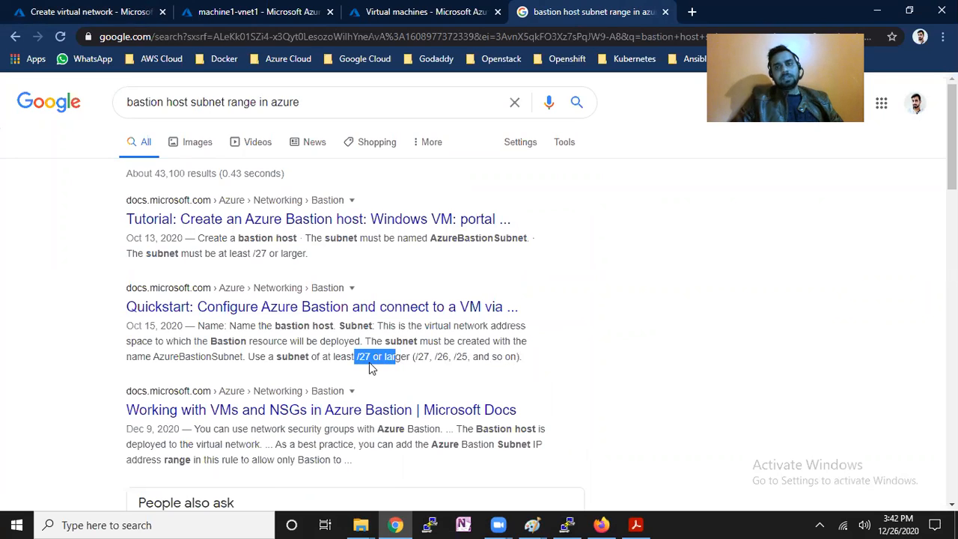
{"action": "left_click", "coordinate": [120, 9]}
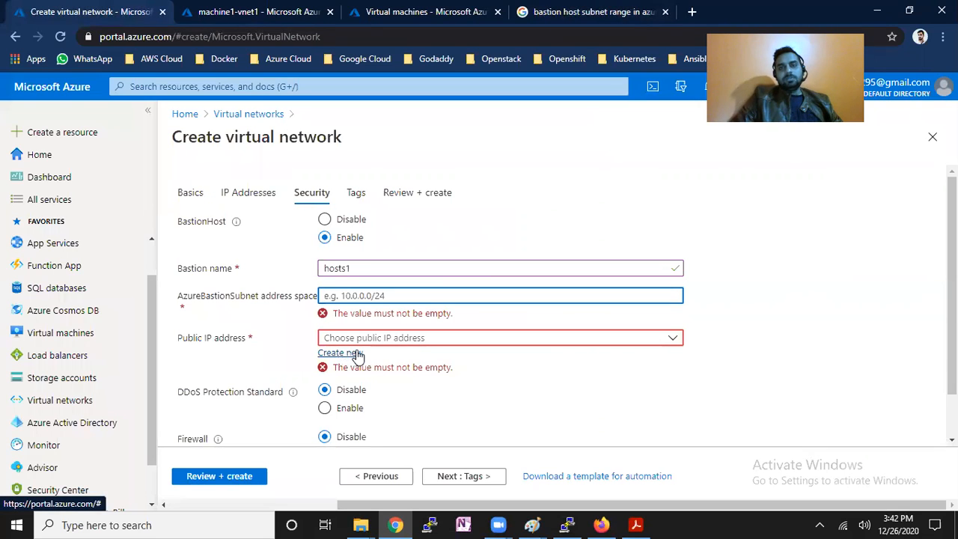
Discard the unsaved vnet5 form and open the vnet1 virtual network.
{"action": "left_click", "coordinate": [933, 140]}
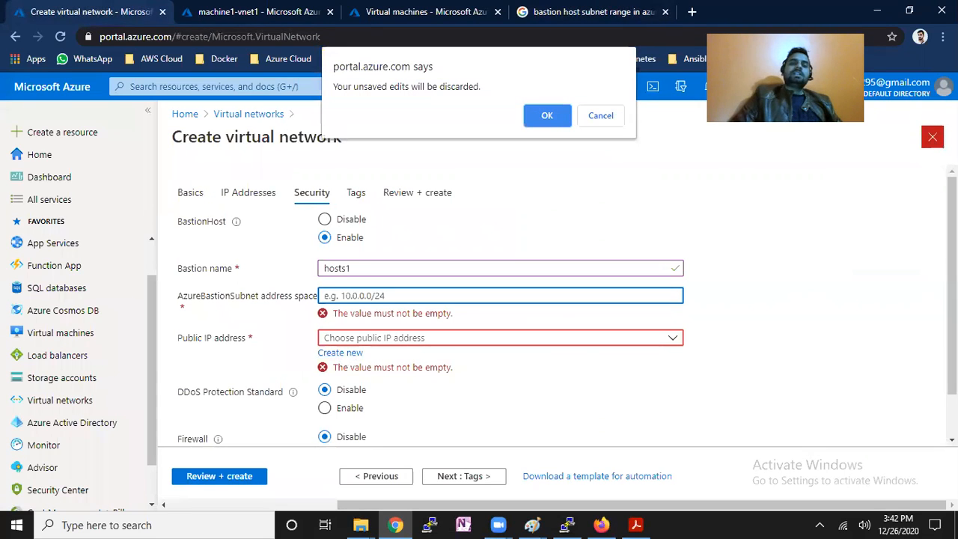
{"action": "left_click", "coordinate": [545, 119]}
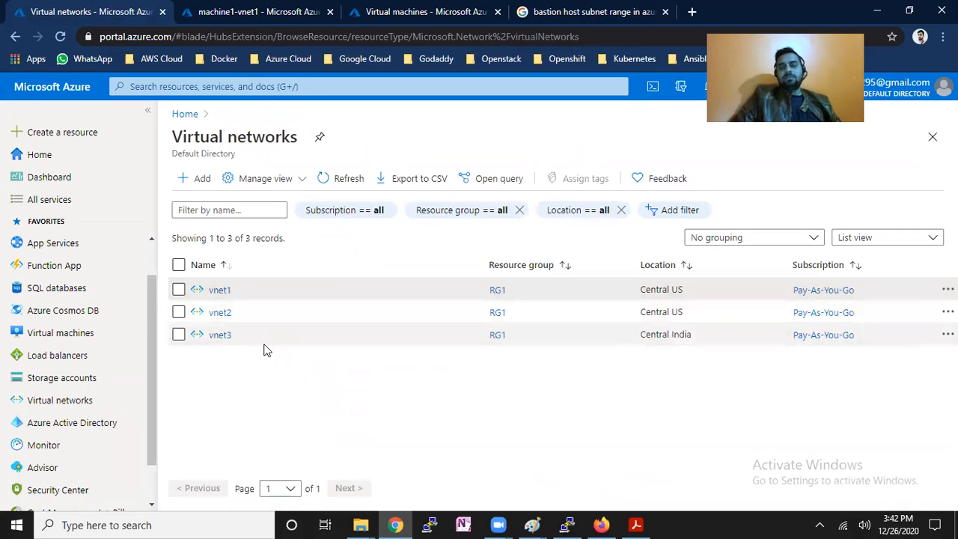
{"action": "left_click", "coordinate": [220, 289]}
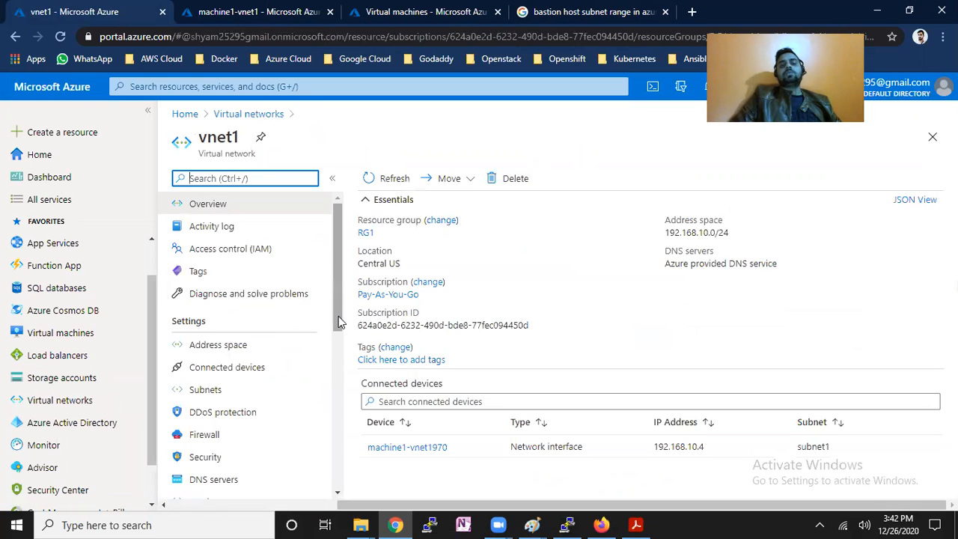
{"action": "mouse_move", "coordinate": [338, 315]}
{"action": "left_mouse_down"}
{"action": "mouse_move", "coordinate": [341, 388]}
{"action": "mouse_move", "coordinate": [343, 315]}
{"action": "left_mouse_up"}
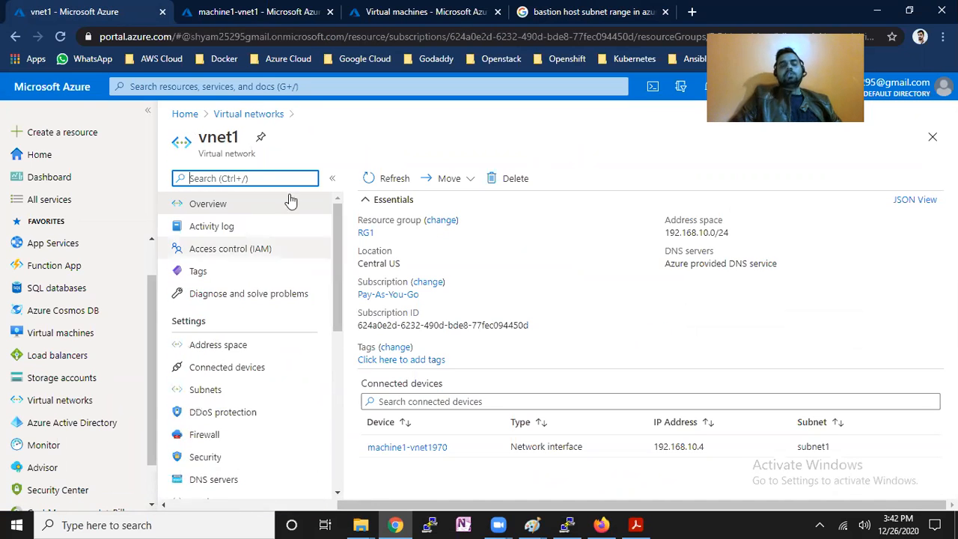
Search the portal for 'bastion' and open the Bastions service.
{"action": "left_click", "coordinate": [240, 86]}
{"action": "type", "text": "b"}
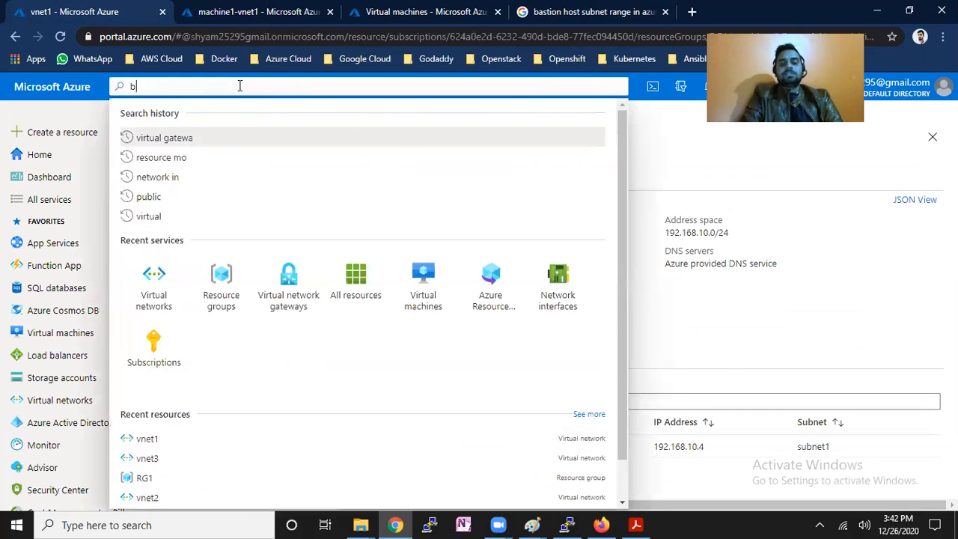
{"action": "type", "text": "astion"}
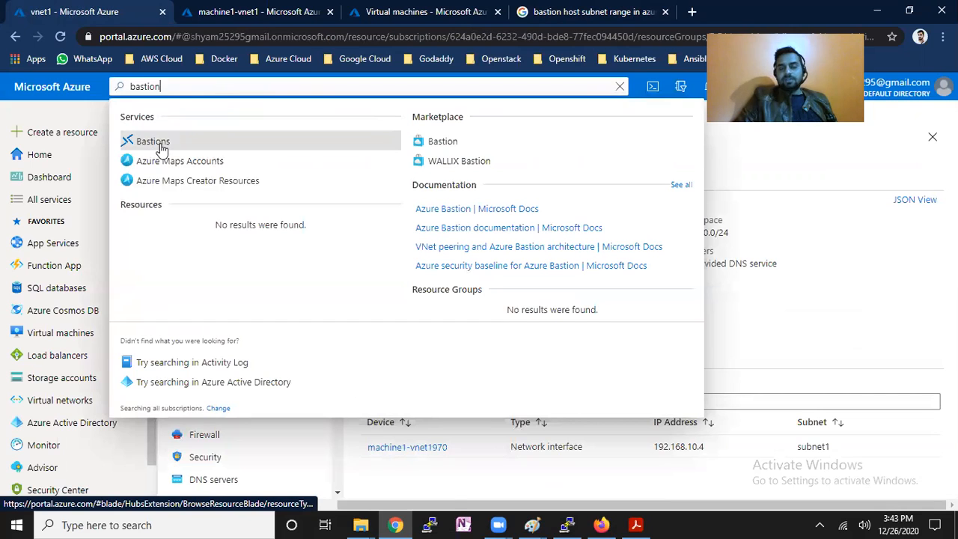
{"action": "left_click", "coordinate": [161, 147]}
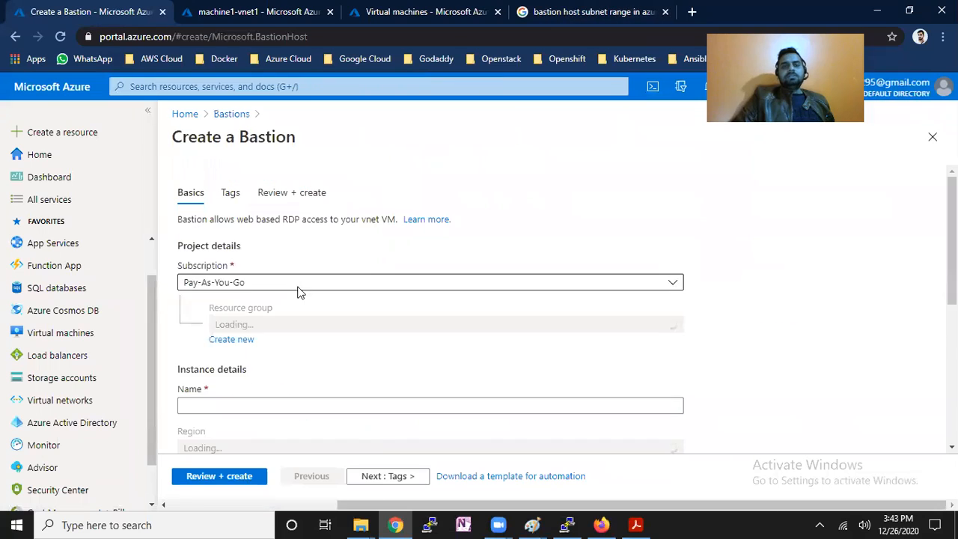
{"action": "left_click", "coordinate": [453, 296]}
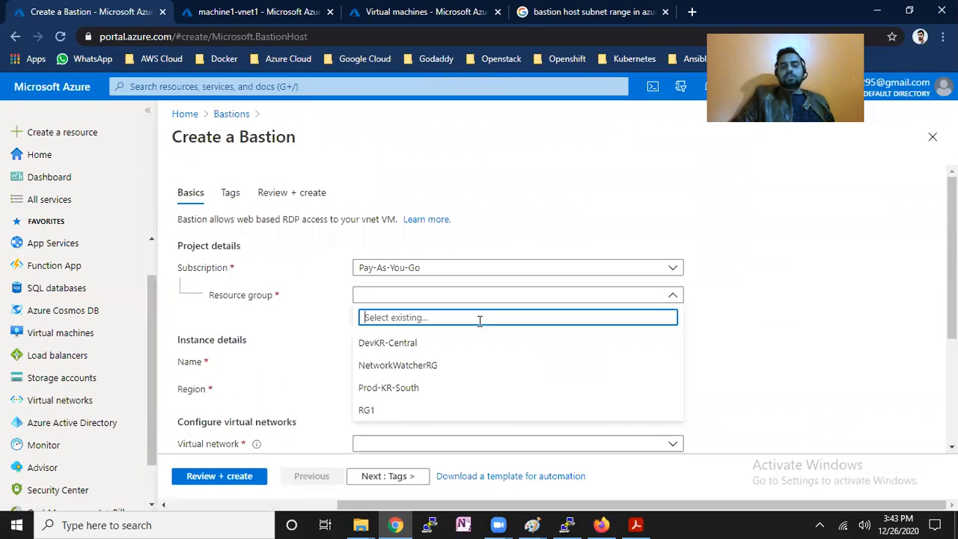
{"action": "left_click", "coordinate": [426, 416]}
{"action": "scroll", "coordinate": [952, 299], "scroll_direction": "down", "scroll_amount": 1}
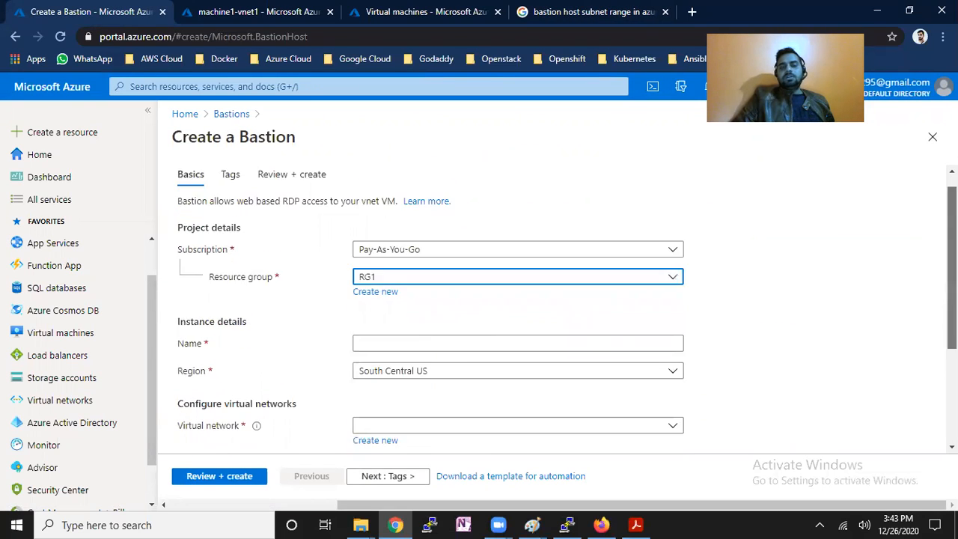
{"action": "scroll", "coordinate": [837, 386], "scroll_direction": "down", "scroll_amount": 2}
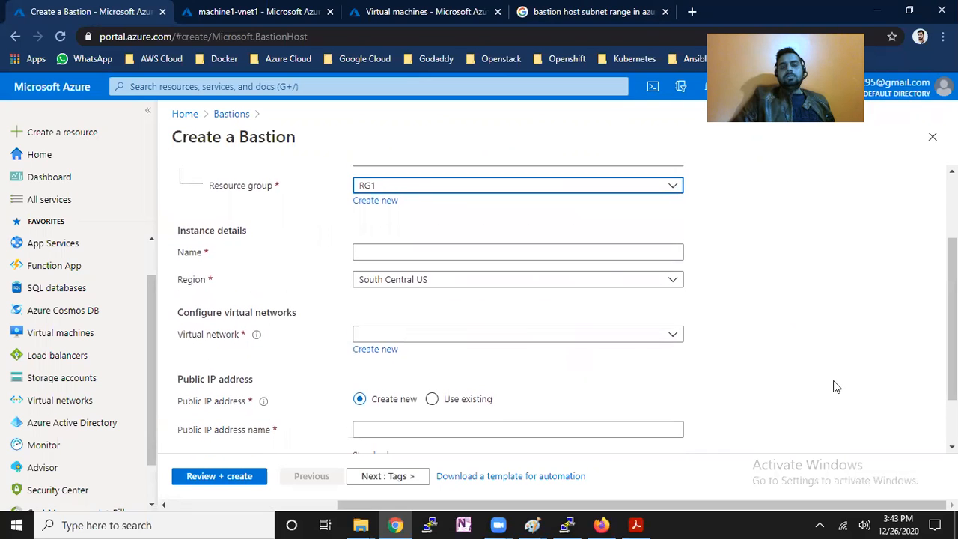
{"action": "left_click", "coordinate": [640, 338]}
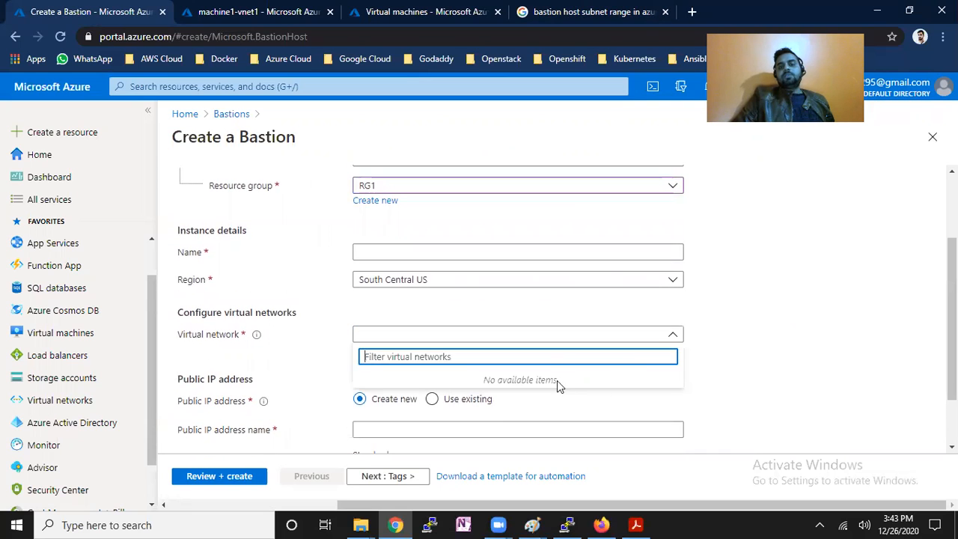
{"action": "left_click", "coordinate": [420, 284]}
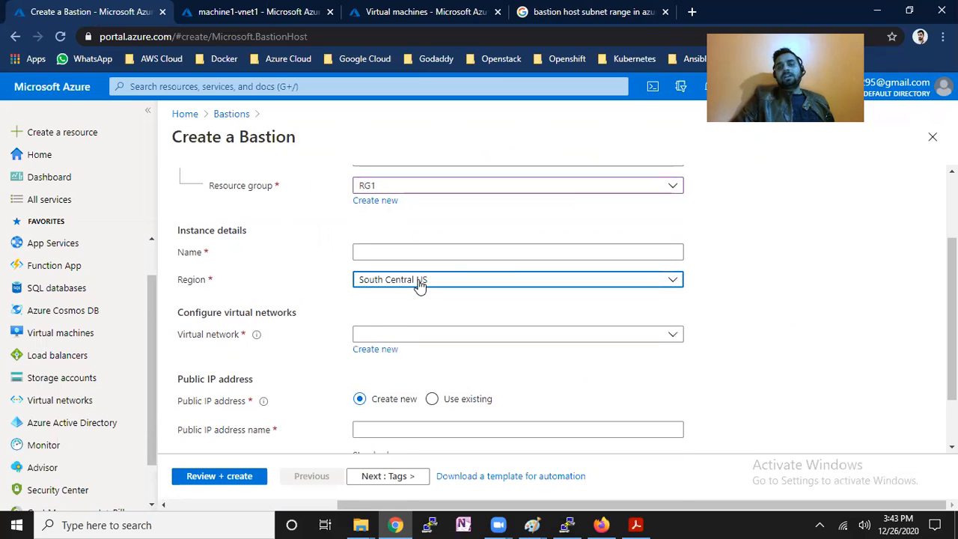
{"action": "left_click", "coordinate": [420, 284]}
{"action": "type", "text": "central"}
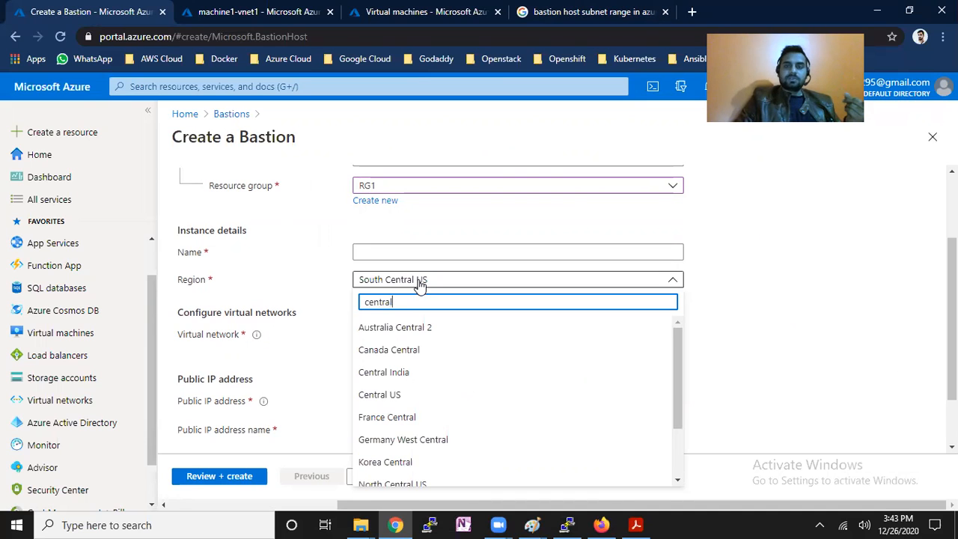
{"action": "left_click", "coordinate": [486, 396]}
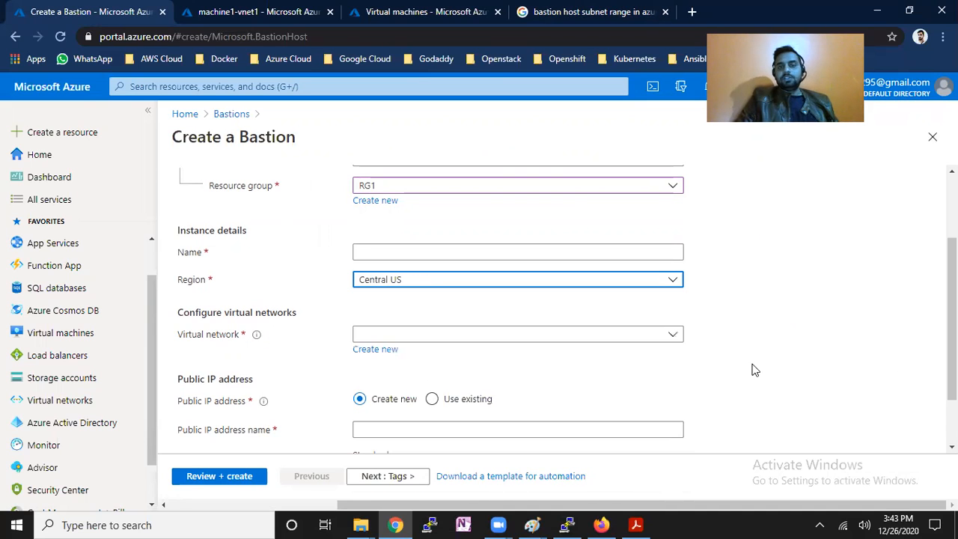
{"action": "left_click", "coordinate": [666, 340]}
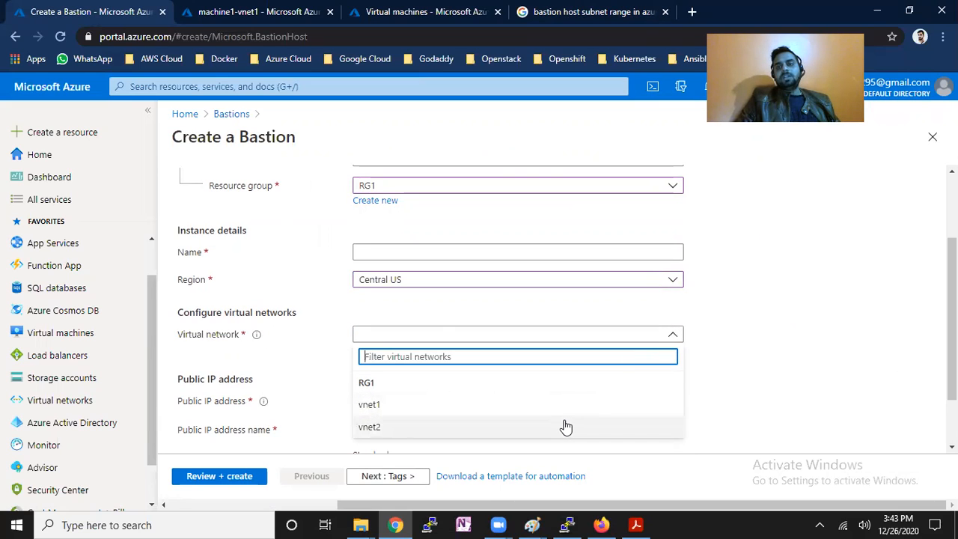
{"action": "left_click", "coordinate": [496, 405]}
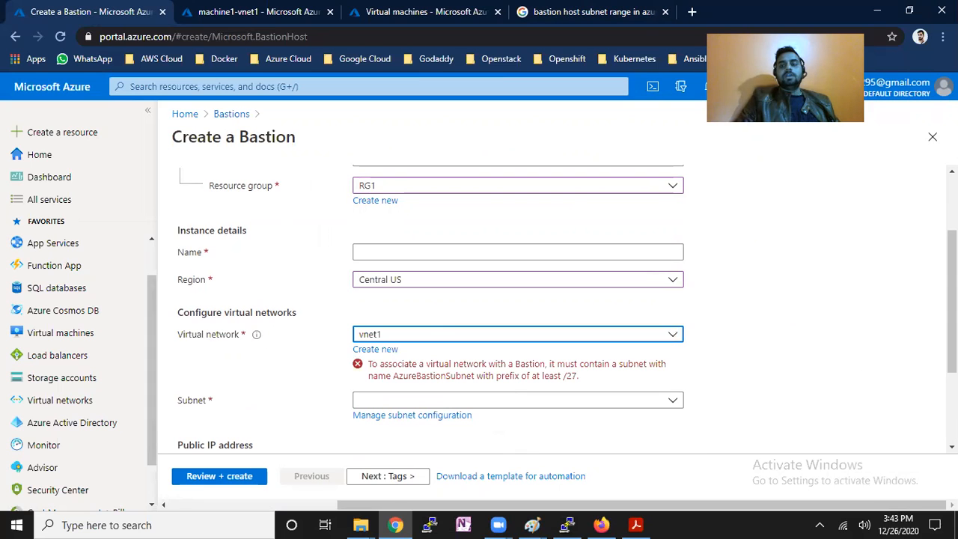
{"action": "scroll", "coordinate": [202, 349], "scroll_direction": "down", "scroll_amount": 1}
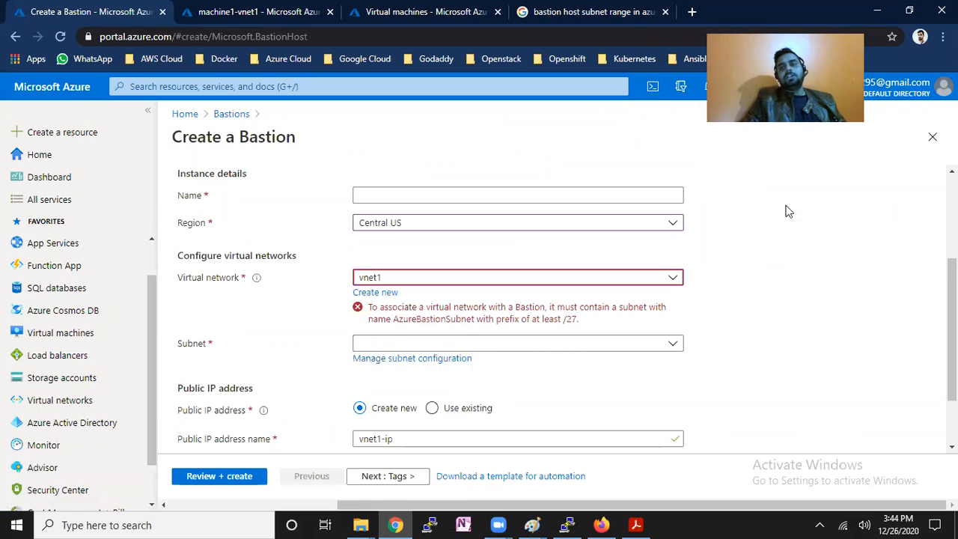
Close the Virtual machines and bastion subnet range search tabs.
{"action": "right_click", "coordinate": [99, 11]}
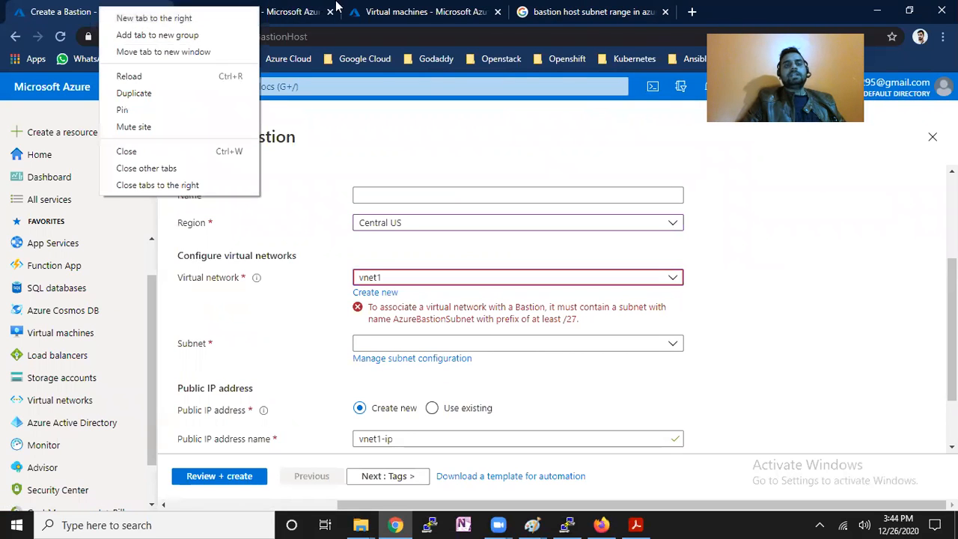
{"action": "left_click", "coordinate": [318, 9]}
{"action": "left_click", "coordinate": [497, 11]}
{"action": "left_click", "coordinate": [497, 11]}
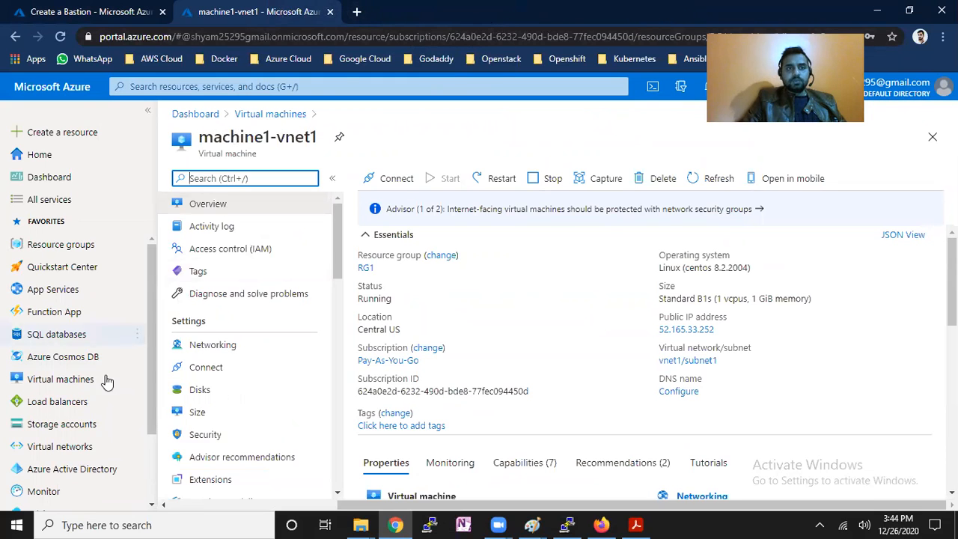
Start adding a new subnet from vnet1's Subnets page.
{"action": "left_click", "coordinate": [118, 449]}
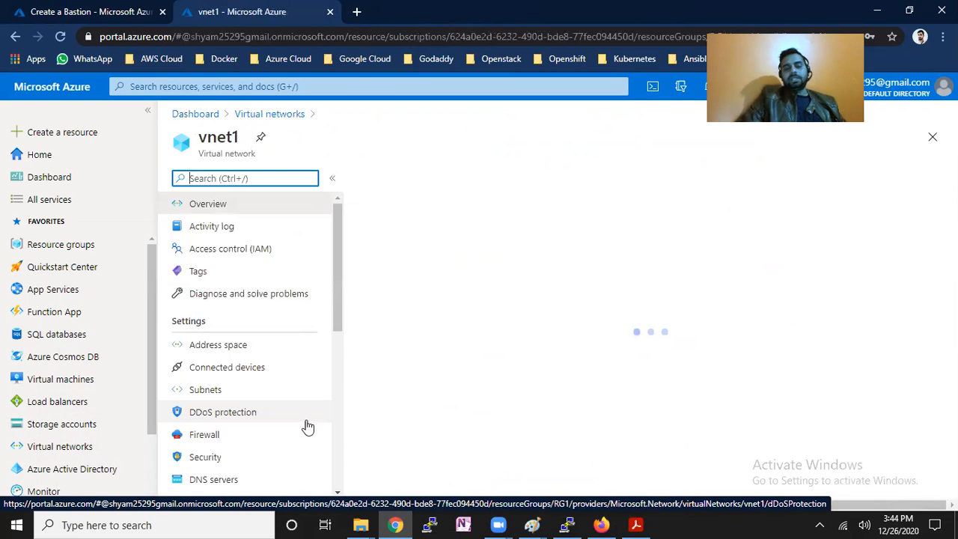
{"action": "left_click", "coordinate": [231, 390]}
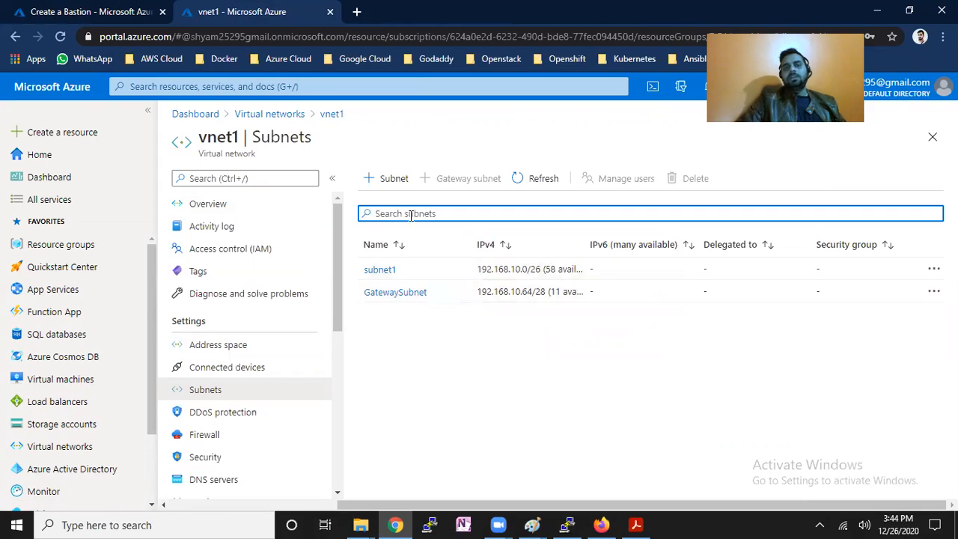
{"action": "left_click", "coordinate": [394, 177]}
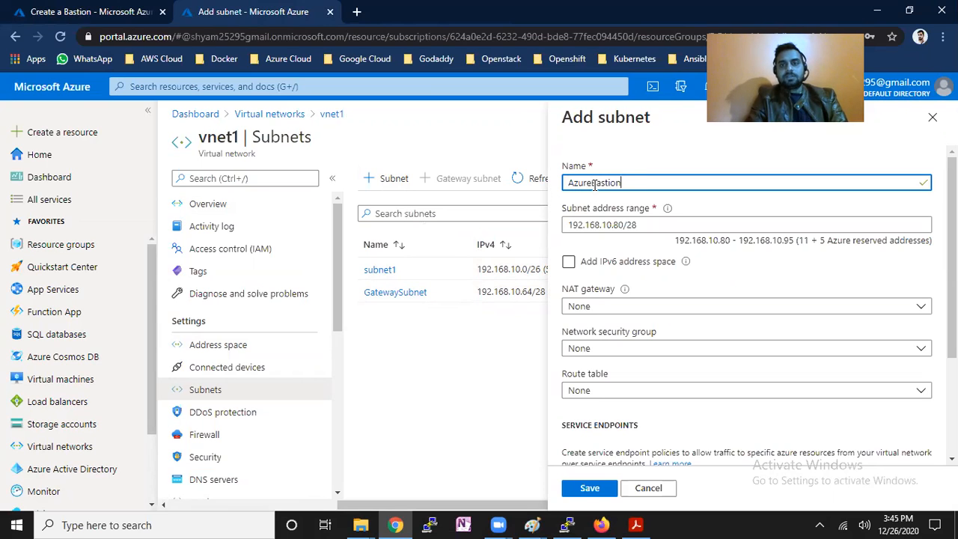
Name the subnet AzureBastionSubnet and change its range to 192.168.10.80/27.
{"action": "left_click", "coordinate": [94, 11]}
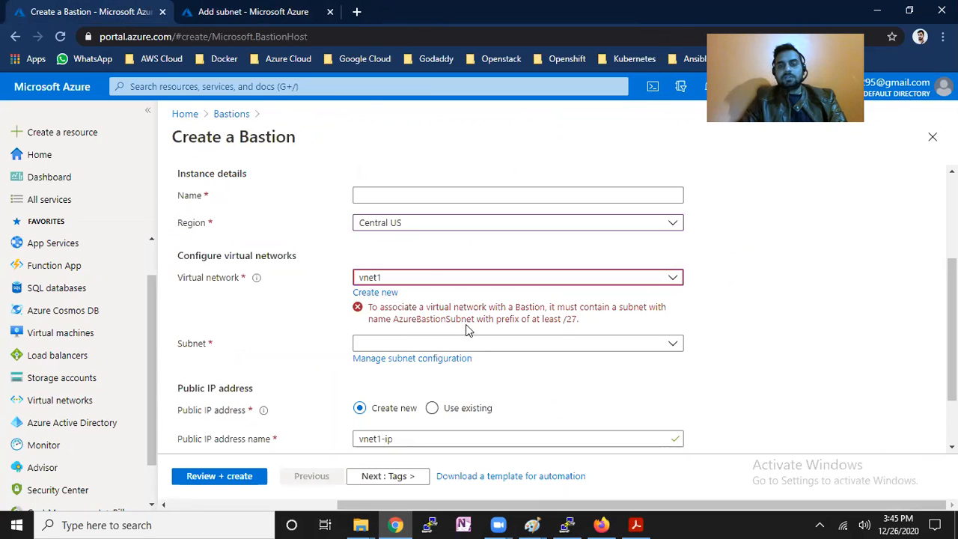
{"action": "left_click", "coordinate": [283, 9]}
{"action": "type", "text": "Subnet"}
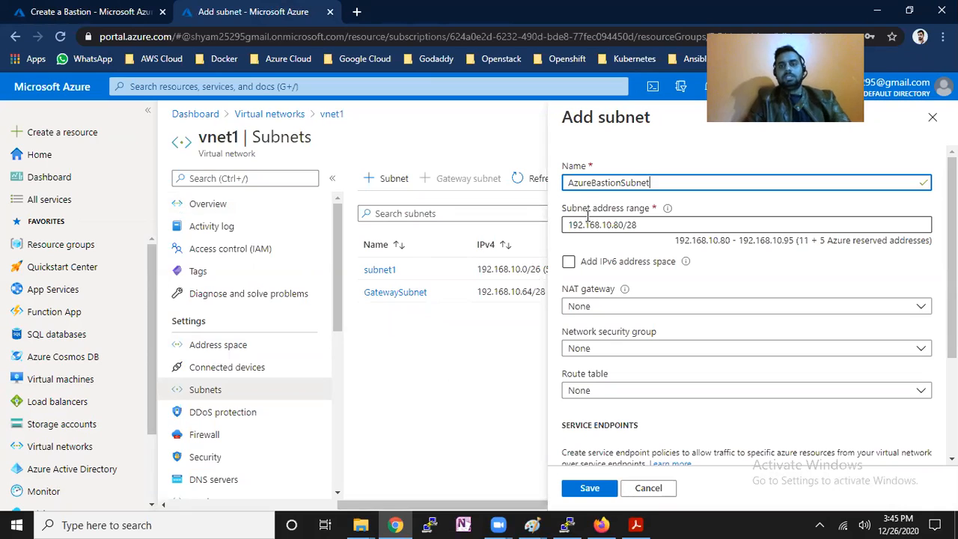
{"action": "left_click_drag", "start_coordinate": [571, 209], "coordinate": [627, 209]}
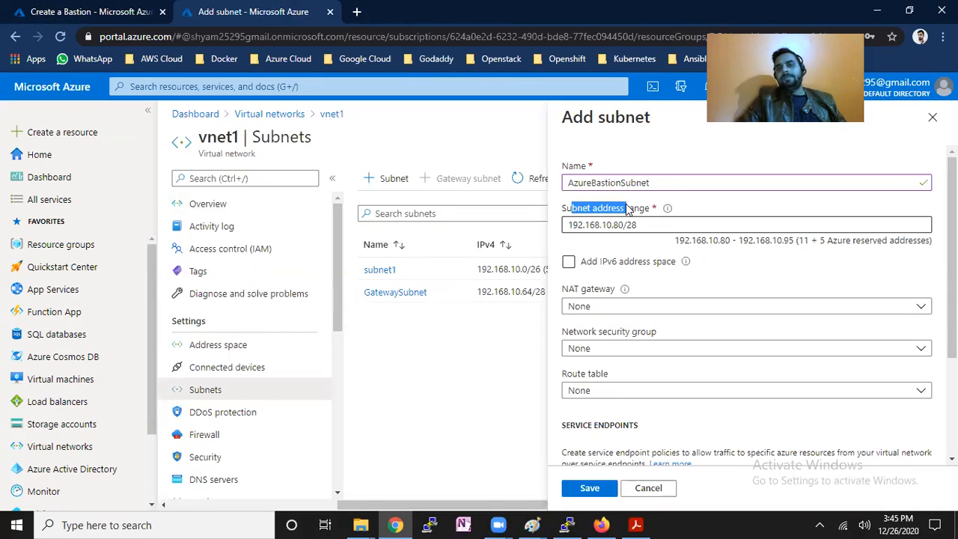
{"action": "left_click", "coordinate": [642, 224]}
{"action": "key", "text": "BackSpace"}
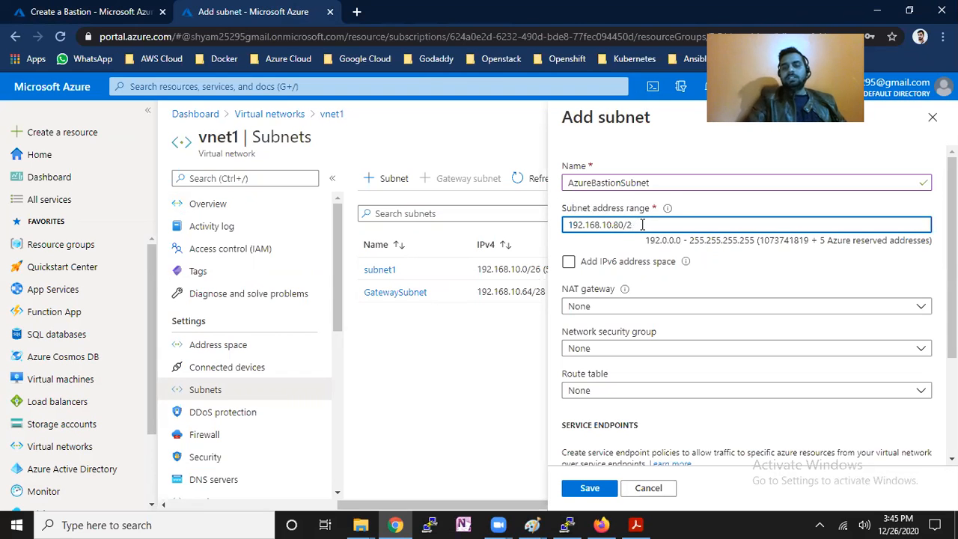
{"action": "type", "text": "7"}
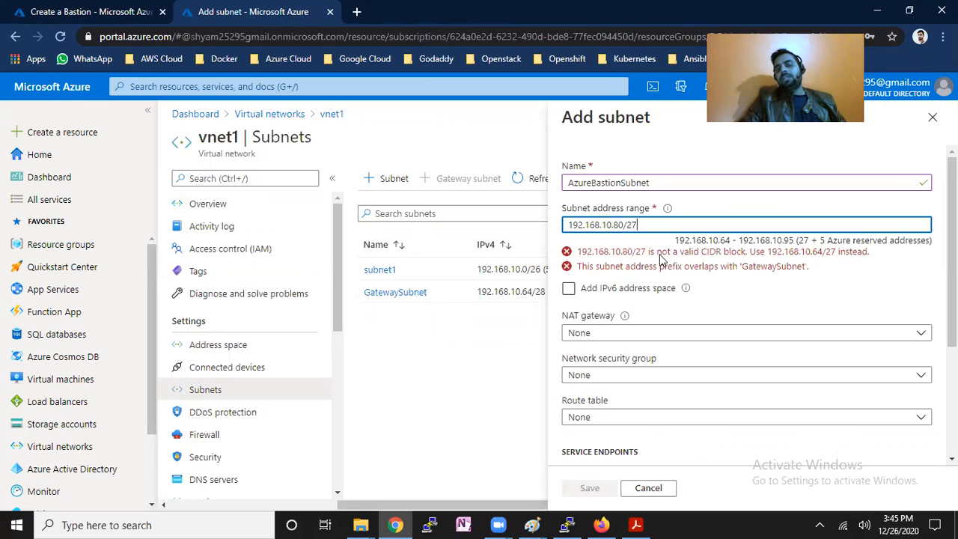
Review the invalid CIDR block warning and discard the subnet unsaved.
{"action": "left_click_drag", "start_coordinate": [658, 253], "coordinate": [725, 253]}
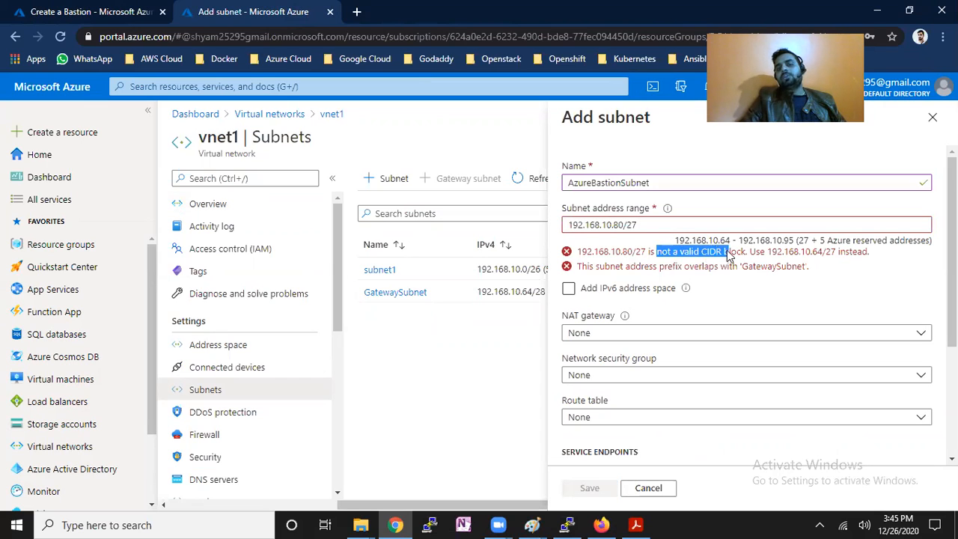
{"action": "left_click", "coordinate": [524, 334]}
{"action": "left_click", "coordinate": [933, 117]}
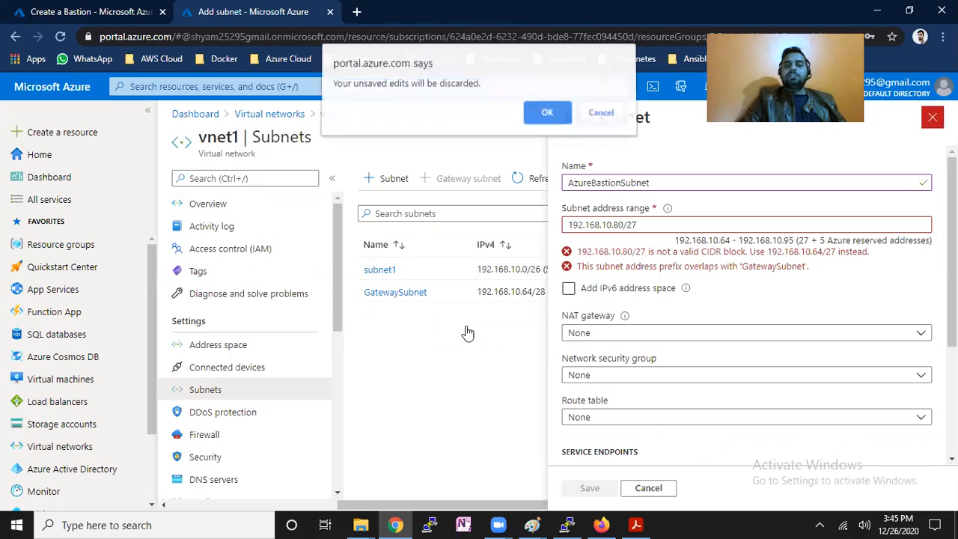
{"action": "left_click", "coordinate": [560, 124]}
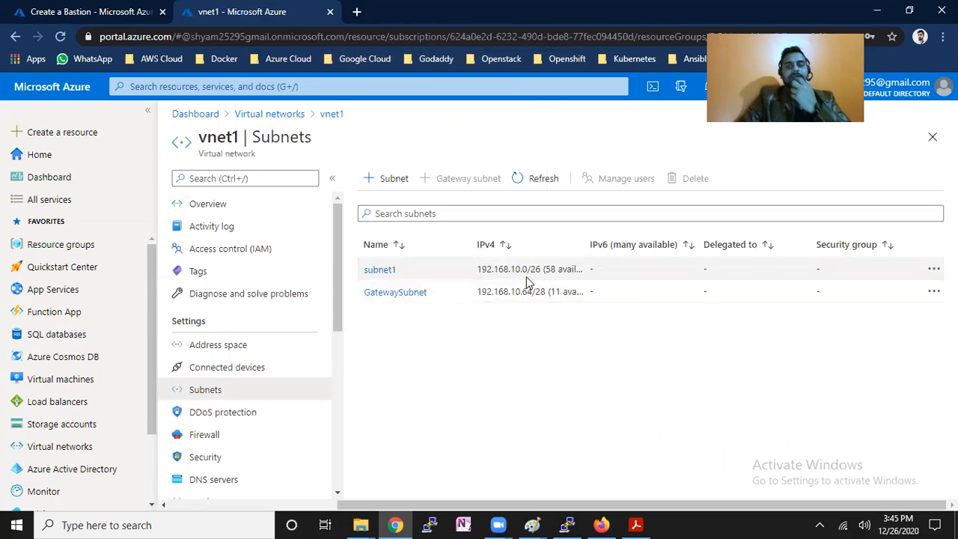
In the Paint diagram, label the middle server box 192.168.10.0/26 with the range 0-63 below it.
{"action": "mouse_move", "coordinate": [533, 524]}
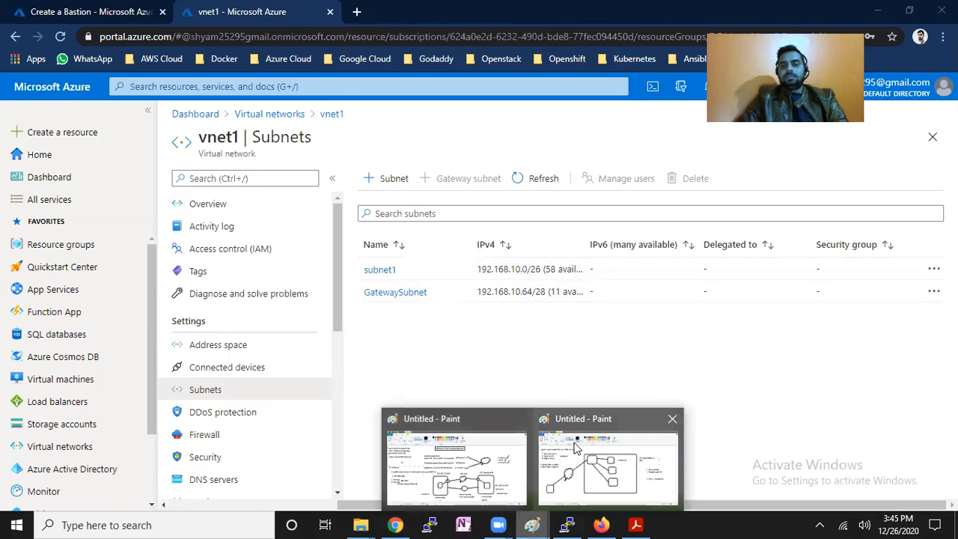
{"action": "left_click", "coordinate": [607, 449]}
{"action": "left_click_drag", "start_coordinate": [547, 249], "coordinate": [689, 406]}
{"action": "type", "text": "192.168.10.0/26"}
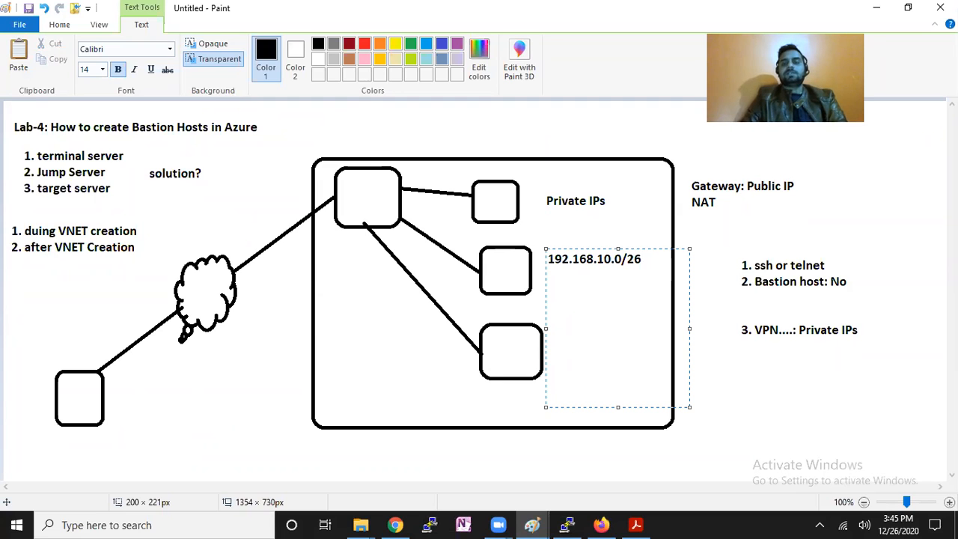
{"action": "left_click", "coordinate": [772, 423]}
{"action": "left_click_drag", "start_coordinate": [549, 275], "coordinate": [650, 298]}
{"action": "type", "text": "0-63"}
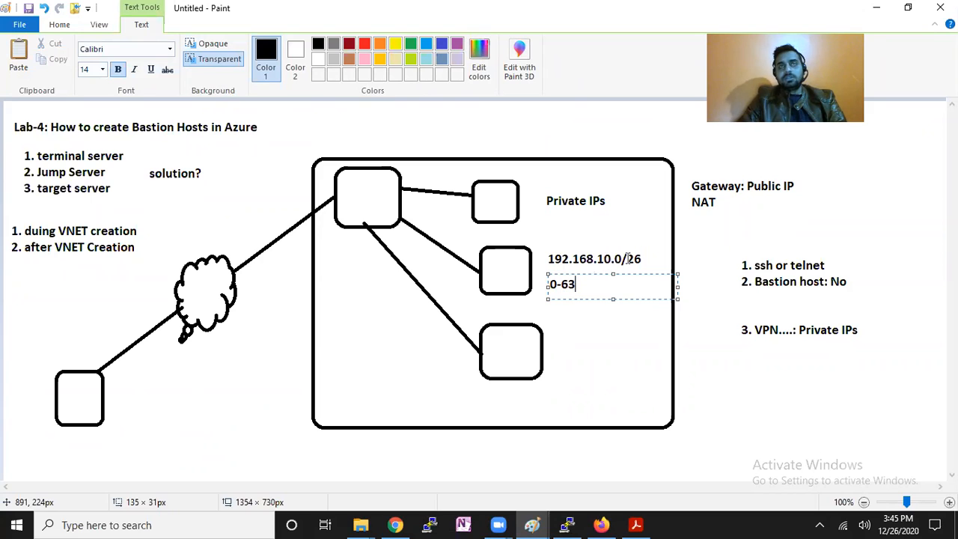
{"action": "left_click_drag", "start_coordinate": [578, 283], "coordinate": [545, 279]}
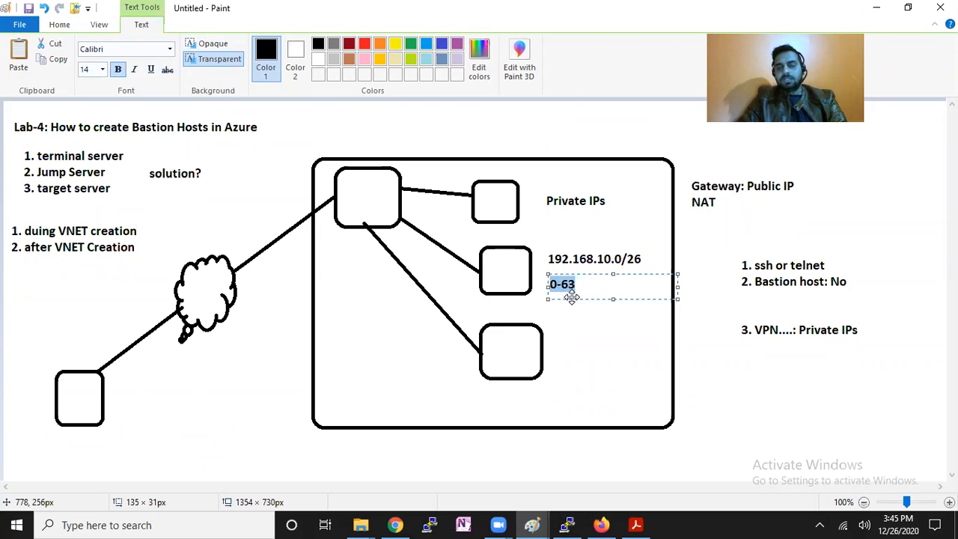
{"action": "left_click", "coordinate": [573, 303]}
Add the 64-255 range and a 192.168.10.64/28 label beside the lowest server box.
{"action": "left_click_drag", "start_coordinate": [550, 299], "coordinate": [679, 337]}
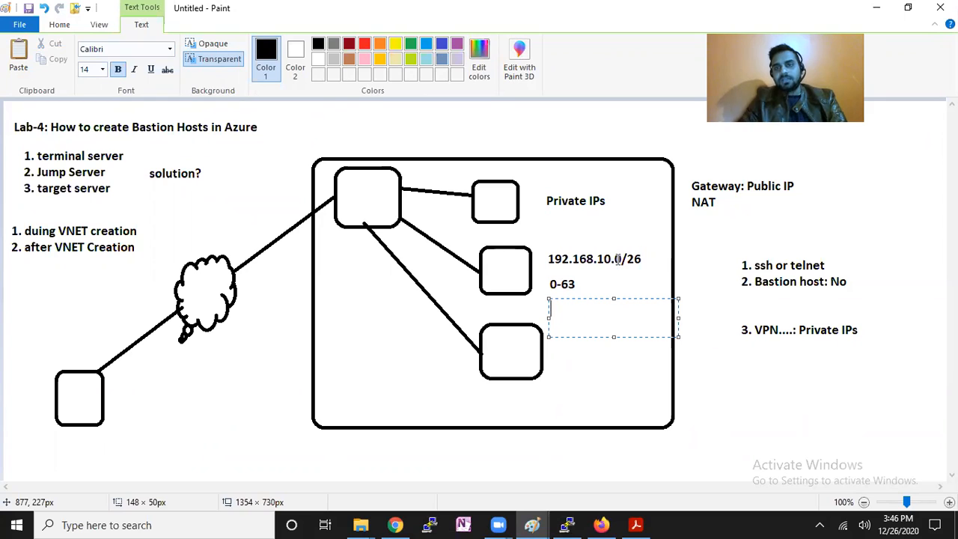
{"action": "type", "text": "64"}
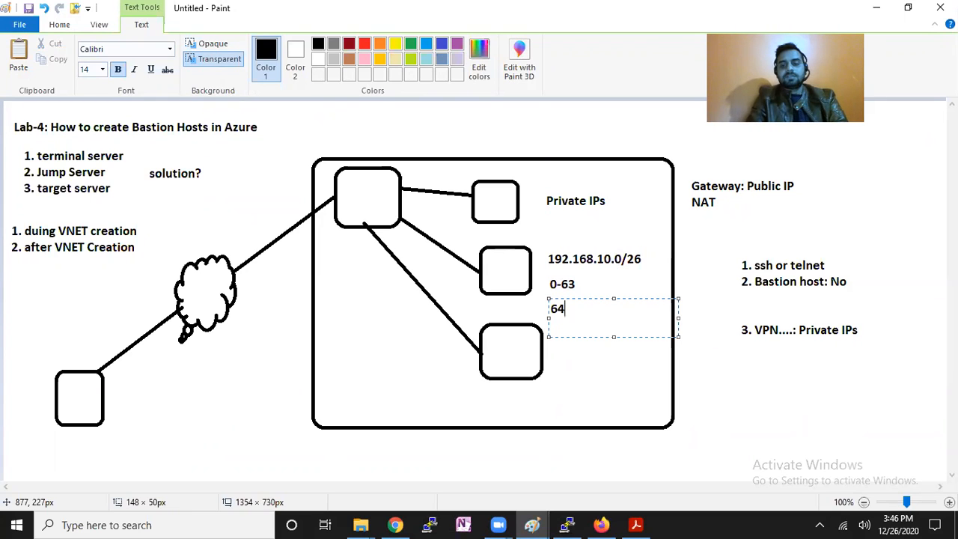
{"action": "type", "text": "-255"}
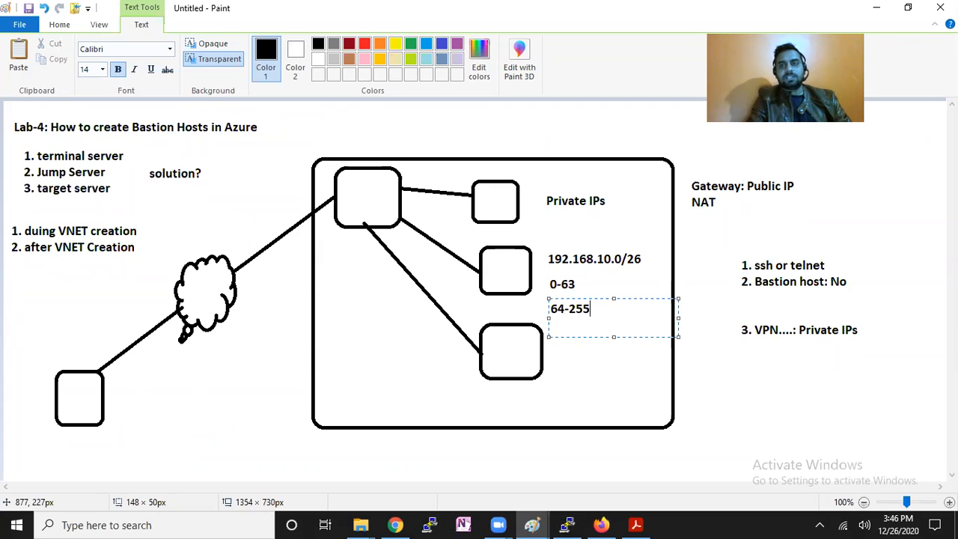
{"action": "left_click", "coordinate": [581, 375]}
{"action": "left_click_drag", "start_coordinate": [550, 327], "coordinate": [712, 360]}
{"action": "type", "text": "192.18"}
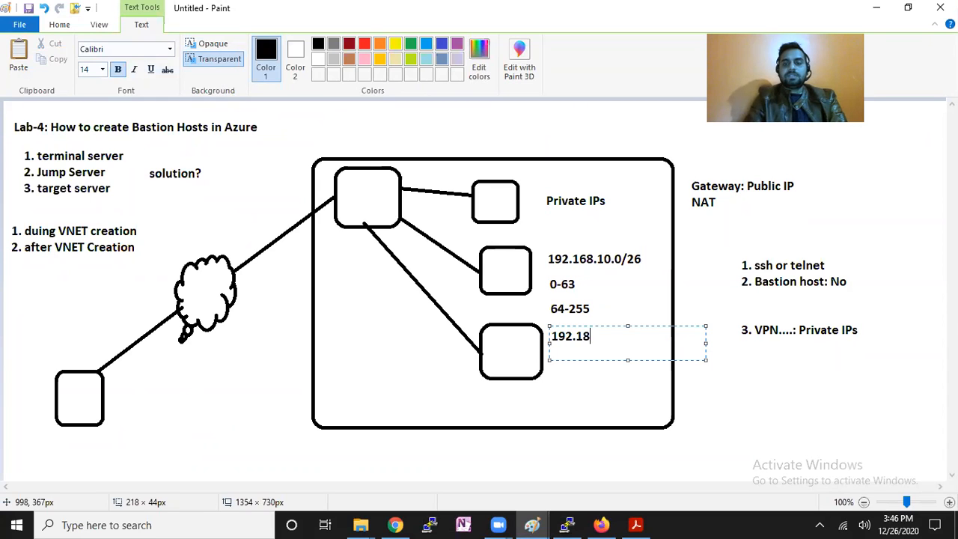
{"action": "key", "text": "BackSpace"}
{"action": "type", "text": "68"}
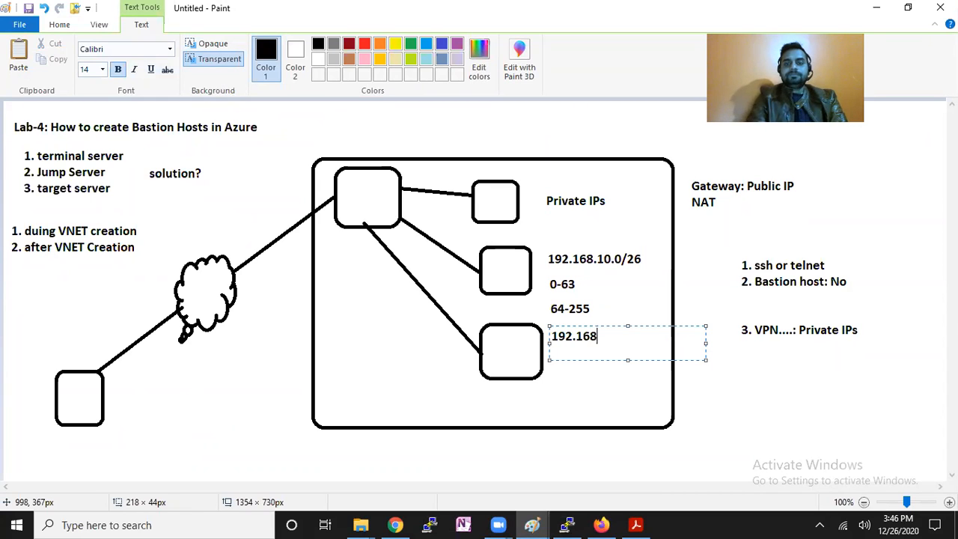
{"action": "type", "text": ".10."}
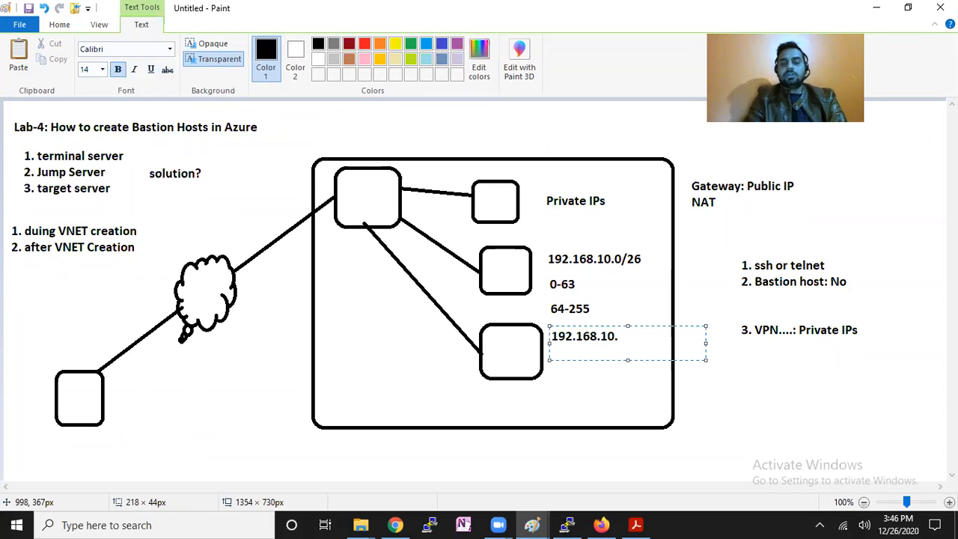
{"action": "type", "text": "64/28"}
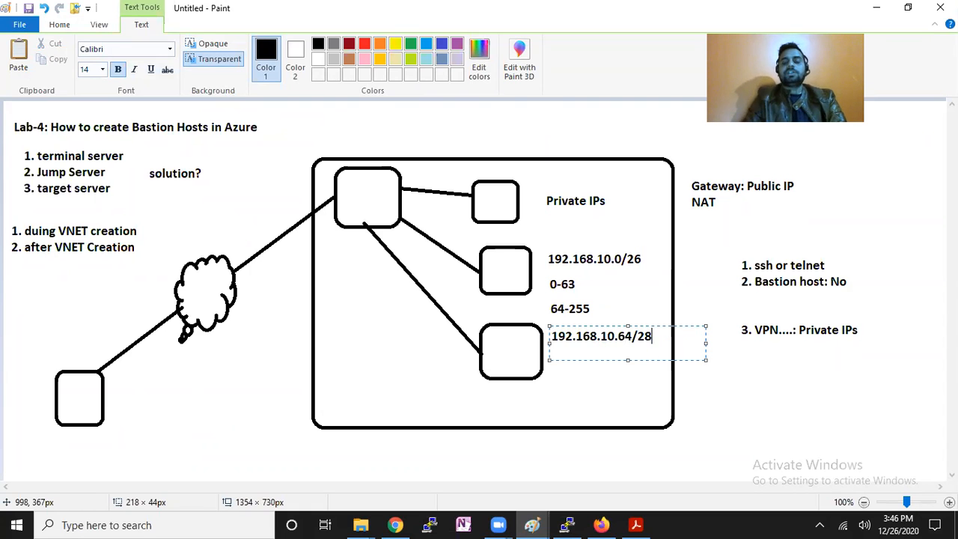
{"action": "left_click", "coordinate": [717, 381]}
{"action": "key", "text": "alt+Tab"}
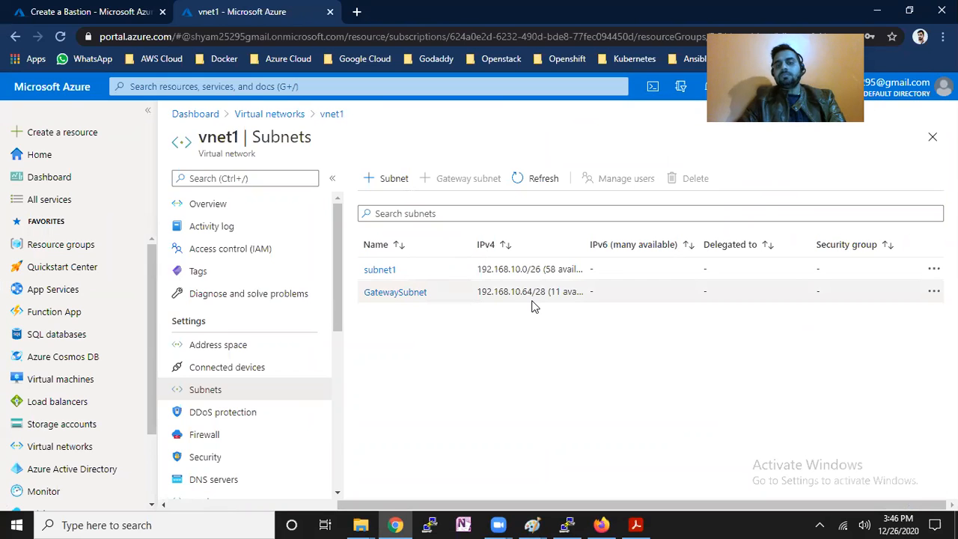
Back in Paint, write the range 64-79 in a text box below 192.168.10.64/28.
{"action": "key", "text": "alt+Tab"}
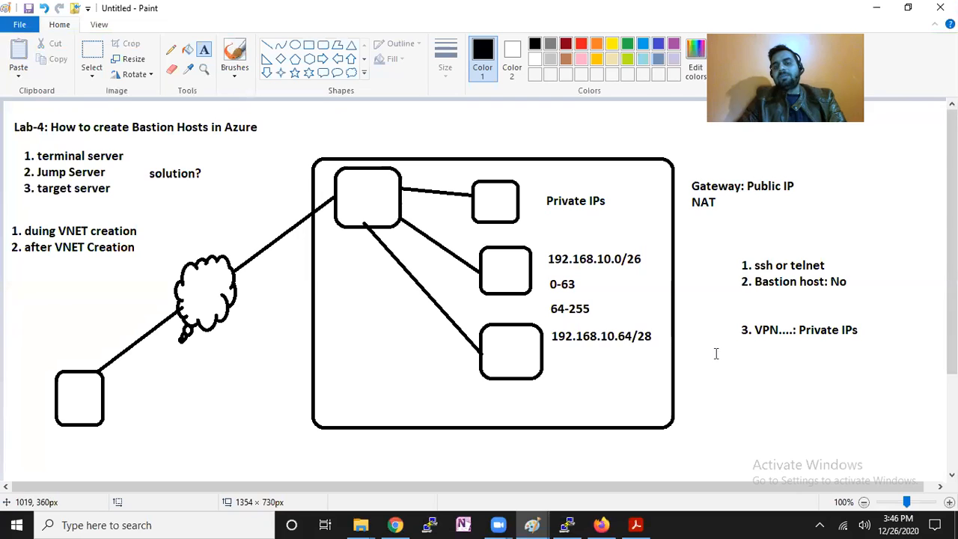
{"action": "left_click_drag", "start_coordinate": [569, 350], "coordinate": [672, 393]}
{"action": "type", "text": "64"}
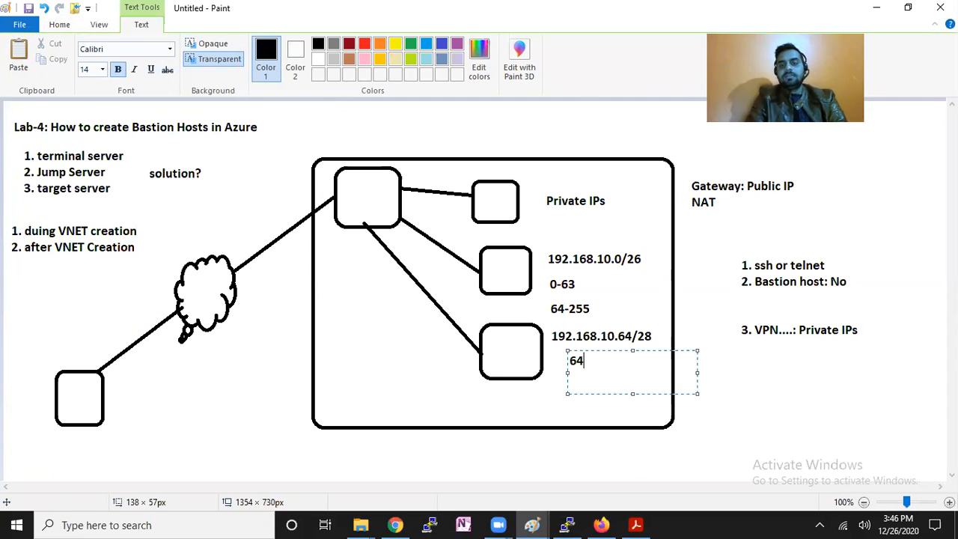
{"action": "type", "text": "-"}
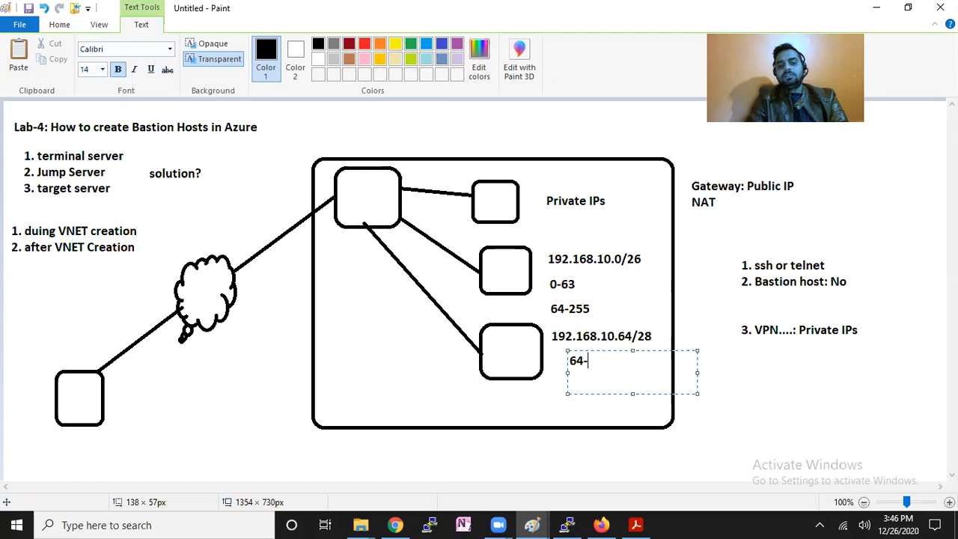
{"action": "type", "text": "79"}
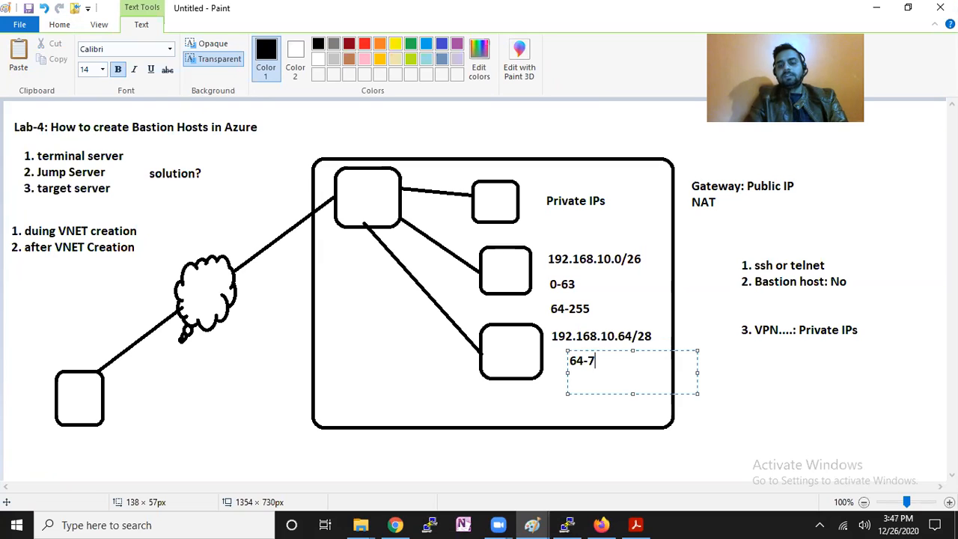
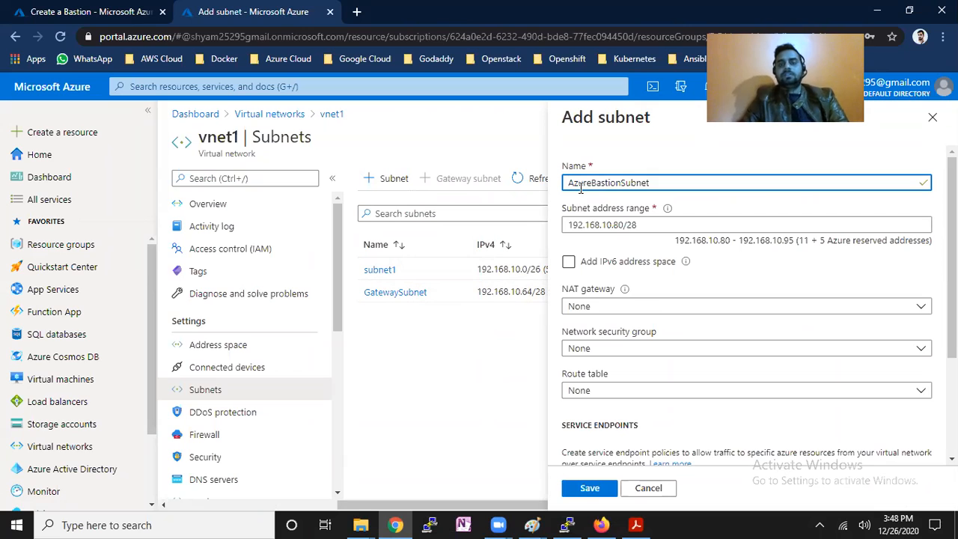
Change the subnet address range to 192.168.10.96/27.
{"action": "left_click", "coordinate": [621, 225]}
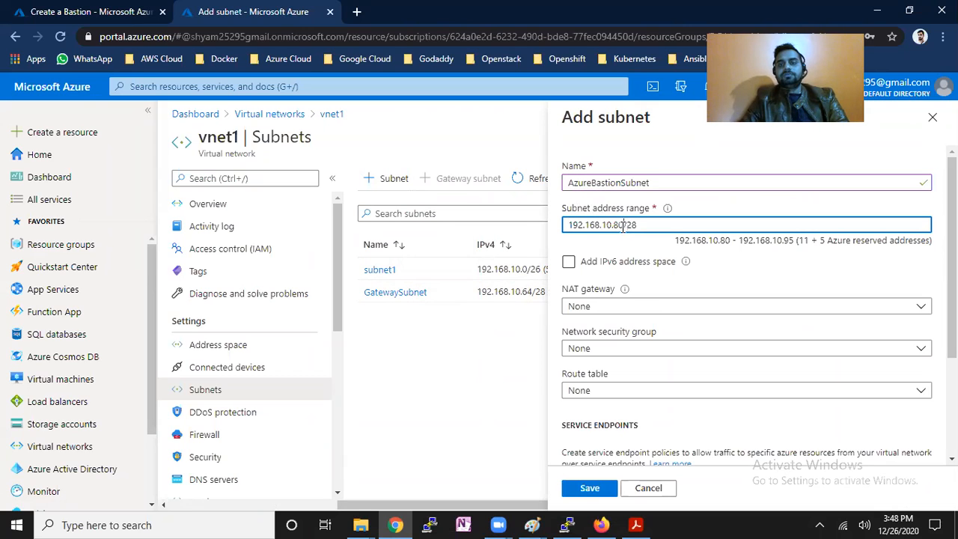
{"action": "key", "text": "BackSpace"}
{"action": "key", "text": "BackSpace"}
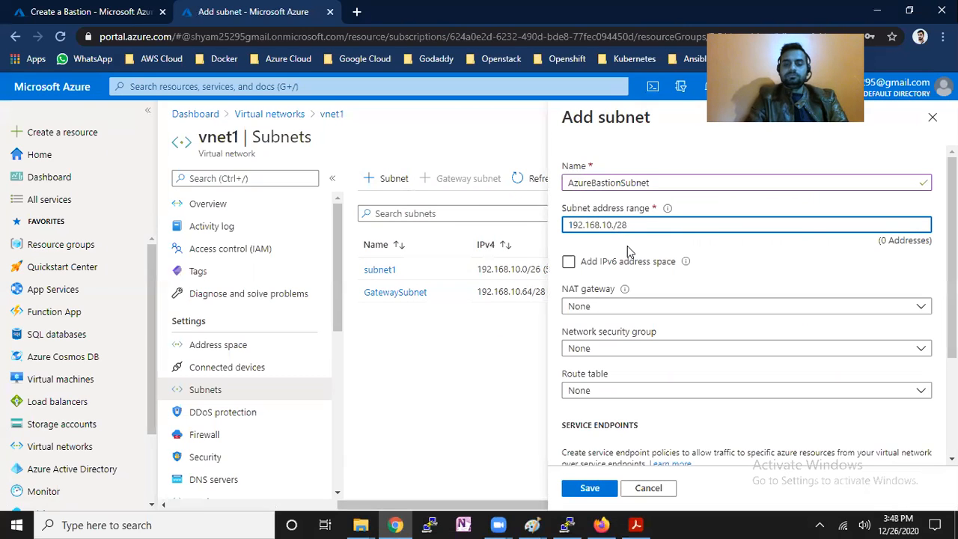
{"action": "type", "text": "96"}
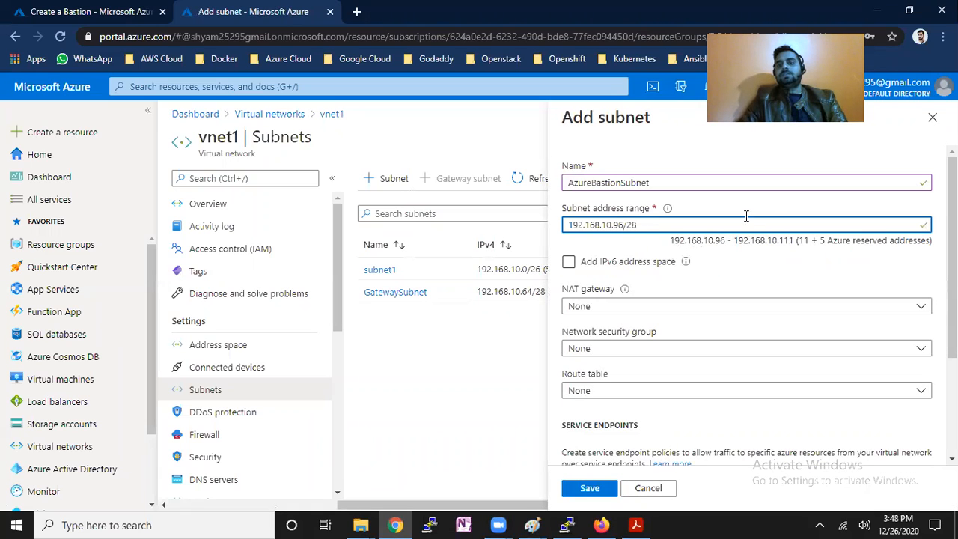
{"action": "left_click", "coordinate": [652, 224]}
{"action": "key", "text": "BackSpace"}
{"action": "type", "text": "7"}
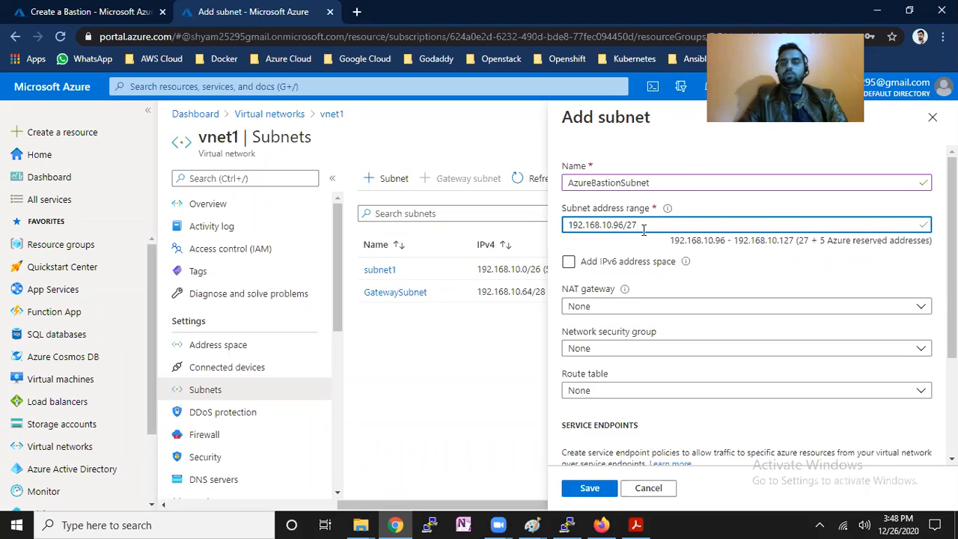
{"action": "left_click", "coordinate": [638, 151]}
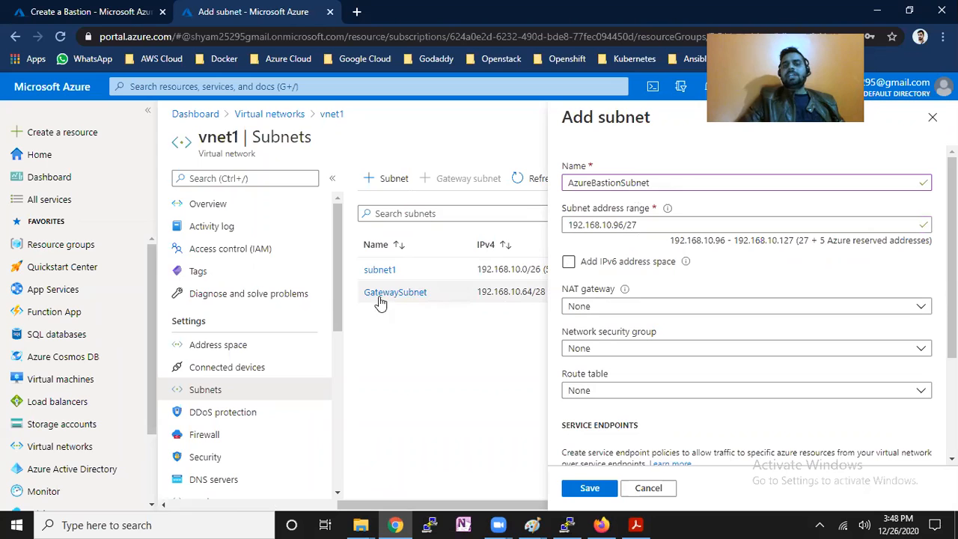
Highlight the 192.168.10.96/27 range, then bring the Paint network diagram to the front.
{"action": "left_click_drag", "start_coordinate": [638, 225], "coordinate": [562, 235]}
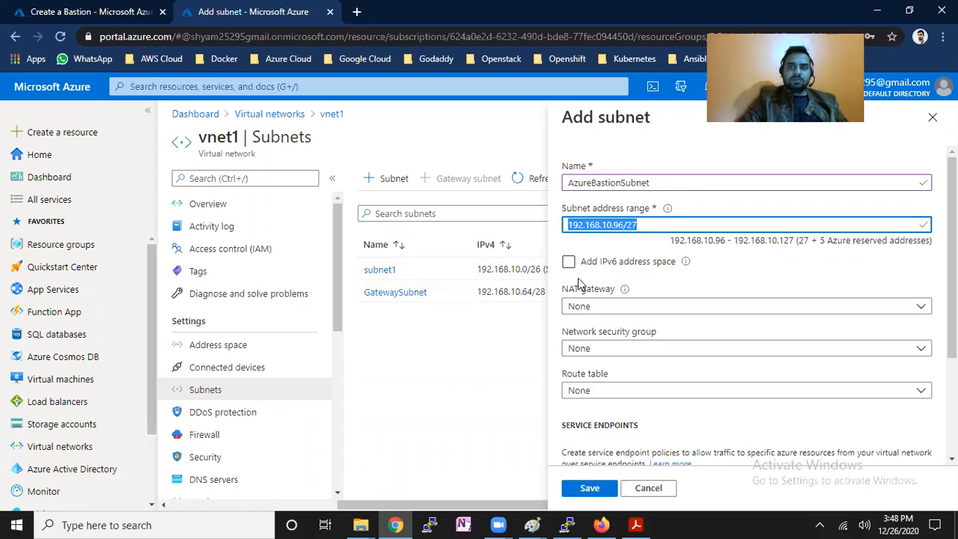
{"action": "left_click_drag", "start_coordinate": [574, 210], "coordinate": [560, 232]}
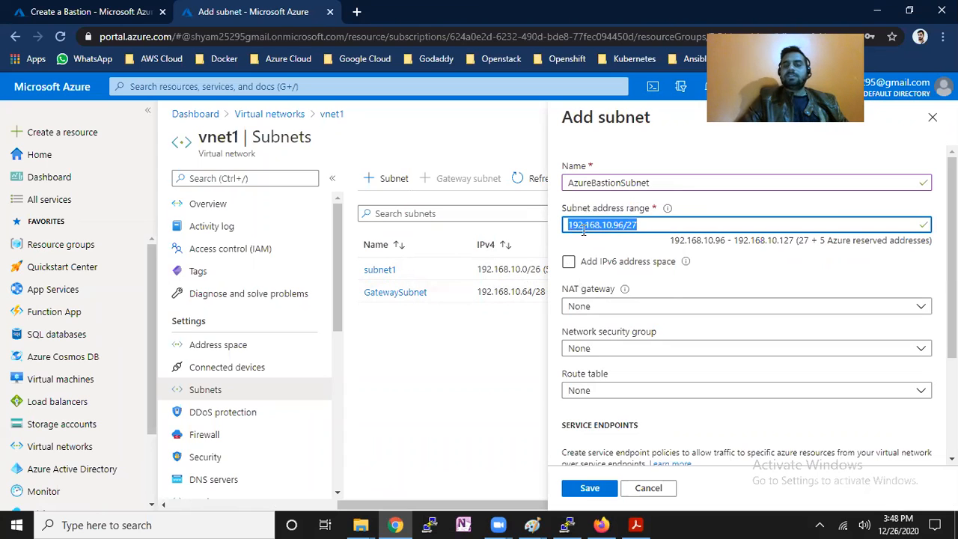
{"action": "left_click", "coordinate": [643, 226]}
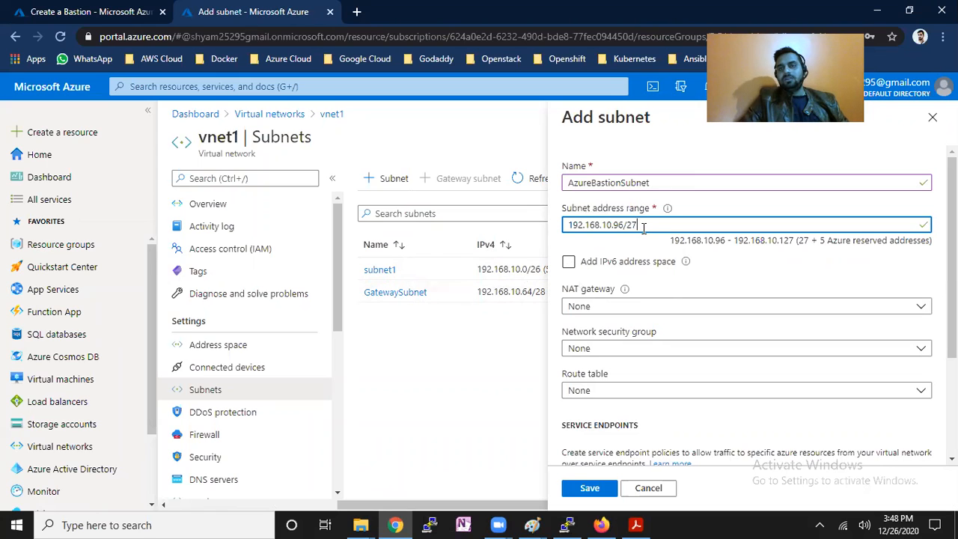
{"action": "left_click", "coordinate": [530, 524]}
{"action": "left_click", "coordinate": [566, 460]}
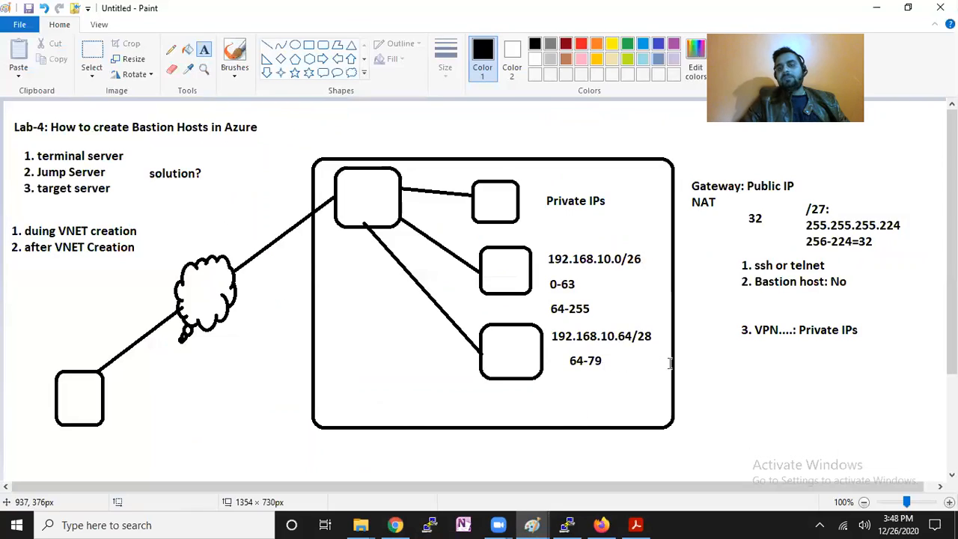
Write the /27 block boundaries 0, 32, 64, 96 in a text box on the diagram.
{"action": "left_click_drag", "start_coordinate": [741, 202], "coordinate": [778, 238]}
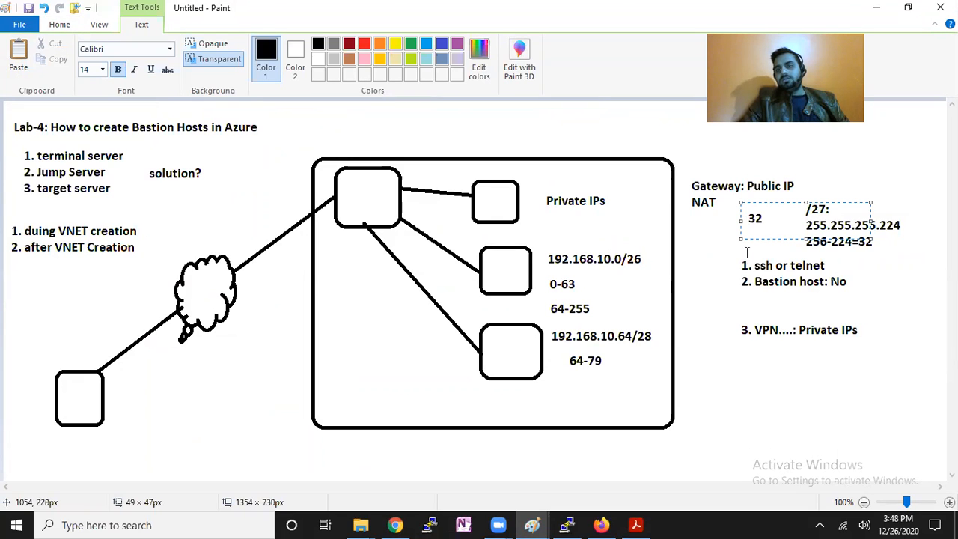
{"action": "left_click", "coordinate": [704, 304]}
{"action": "left_click_drag", "start_coordinate": [680, 237], "coordinate": [807, 376]}
{"action": "type", "text": "0"}
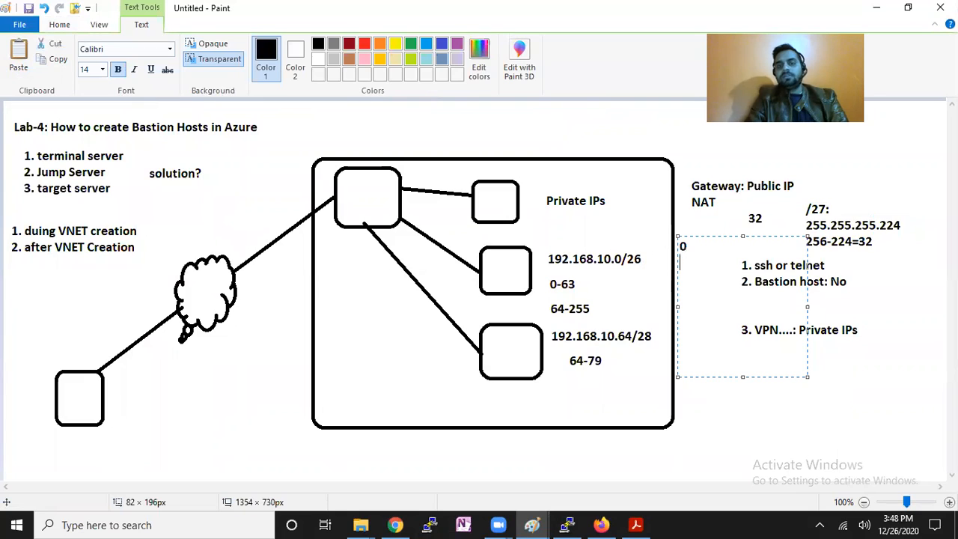
{"action": "key", "text": "Return"}
{"action": "type", "text": "32"}
{"action": "key", "text": "Return"}
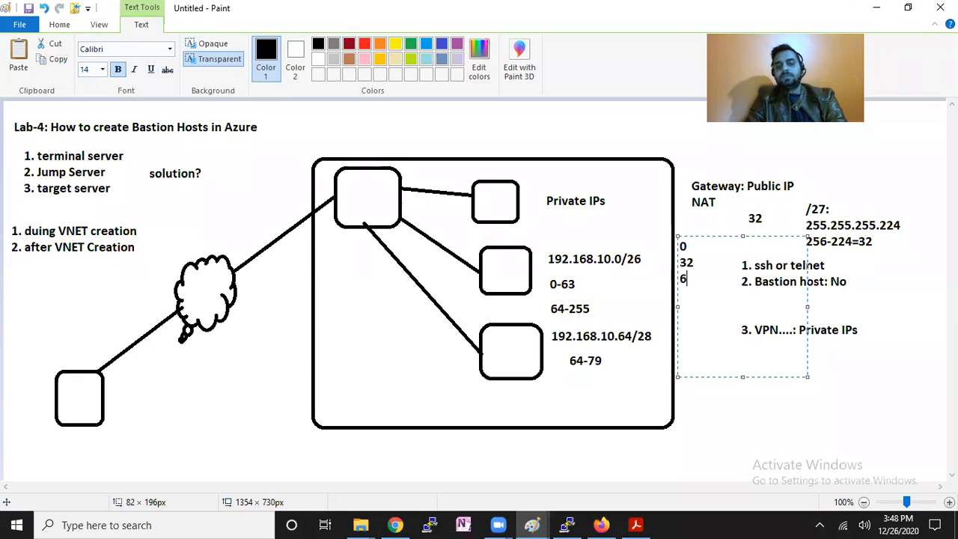
{"action": "type", "text": "96"}
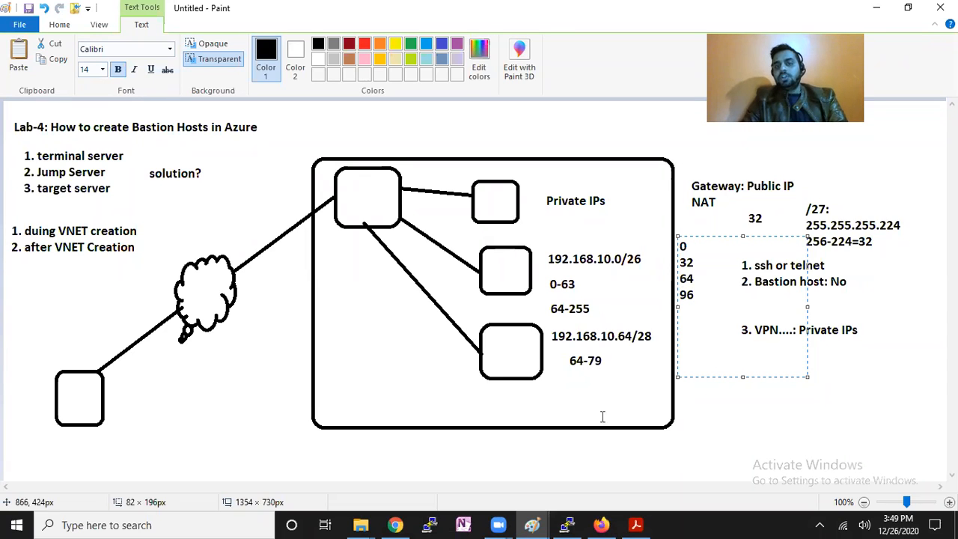
{"action": "left_click", "coordinate": [592, 440]}
Add a 192.168.0.80 note below the VPN note and return to the Azure subnet form.
{"action": "left_click_drag", "start_coordinate": [685, 356], "coordinate": [921, 417]}
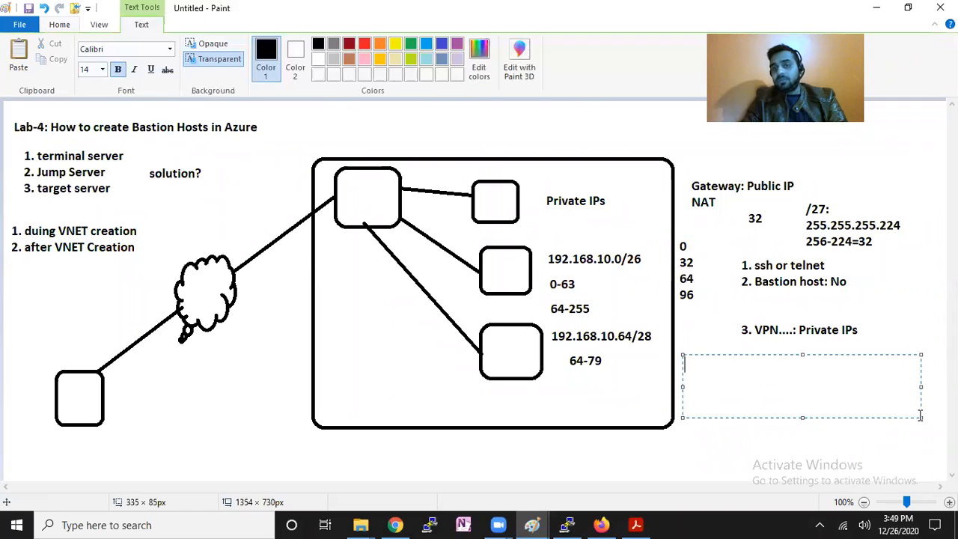
{"action": "type", "text": "192.168.0.80"}
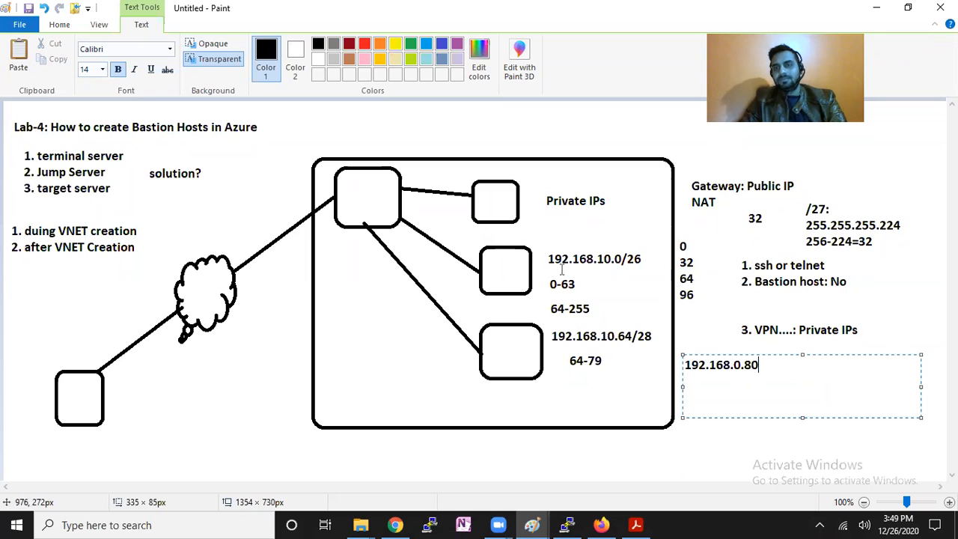
{"action": "left_click_drag", "start_coordinate": [769, 368], "coordinate": [730, 365]}
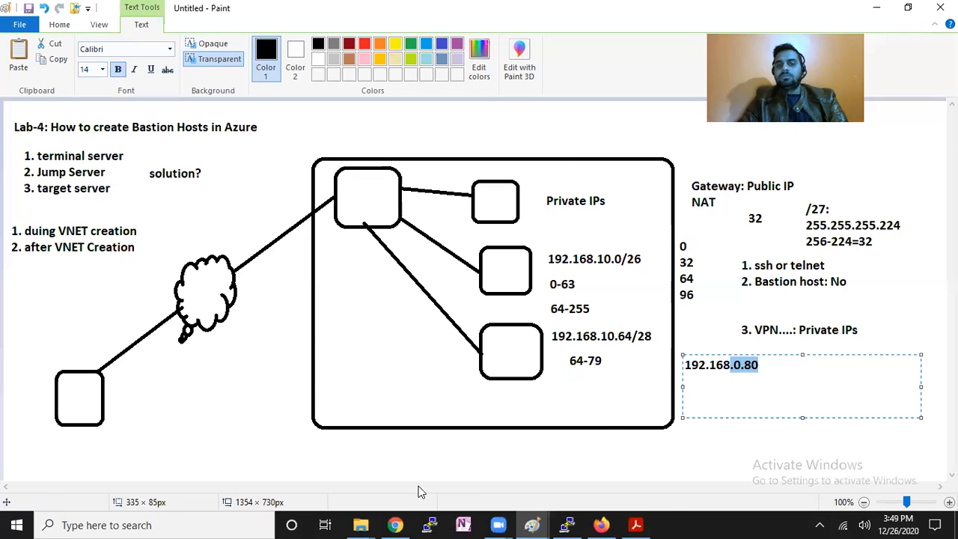
{"action": "left_click", "coordinate": [396, 524]}
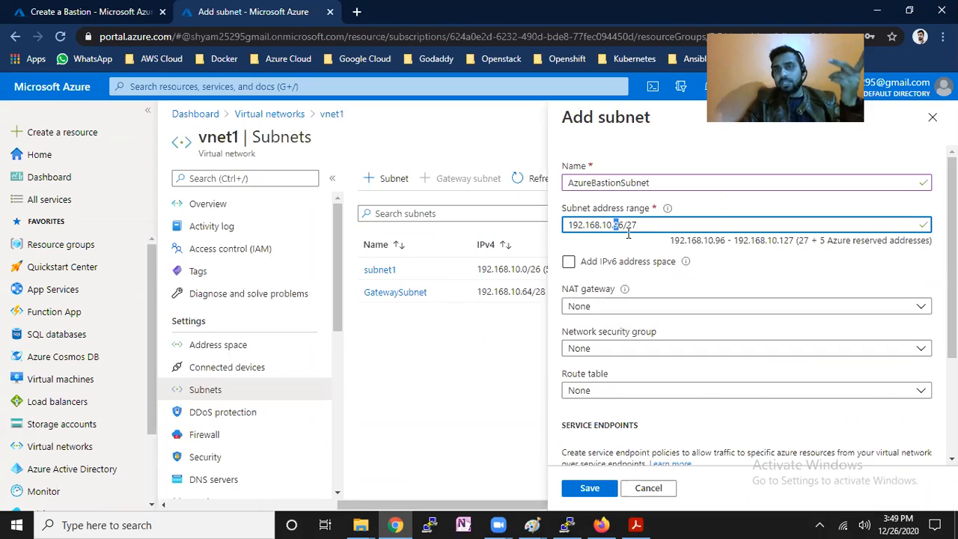
Save AzureBastionSubnet to vnet1 and confirm it in the refreshed list and notifications.
{"action": "left_click", "coordinate": [593, 487]}
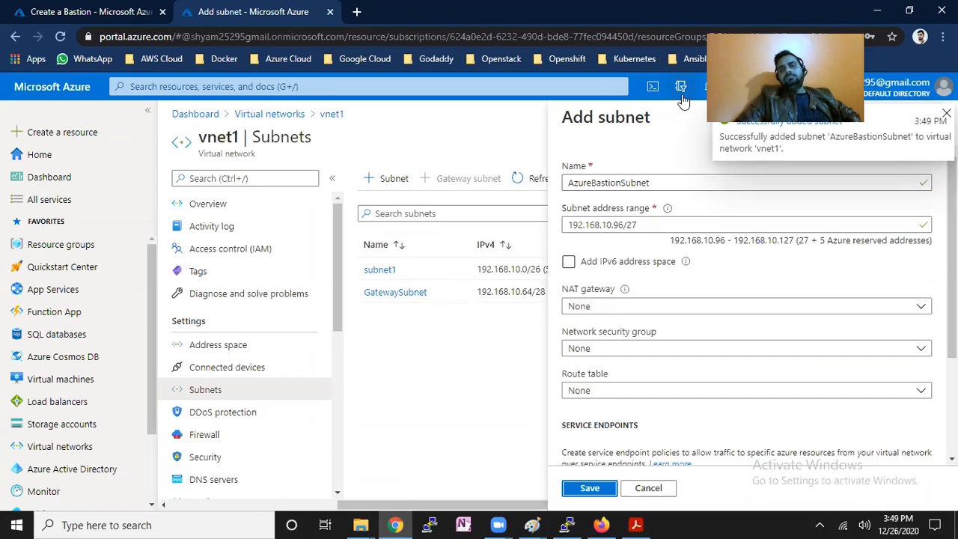
{"action": "left_click", "coordinate": [497, 352]}
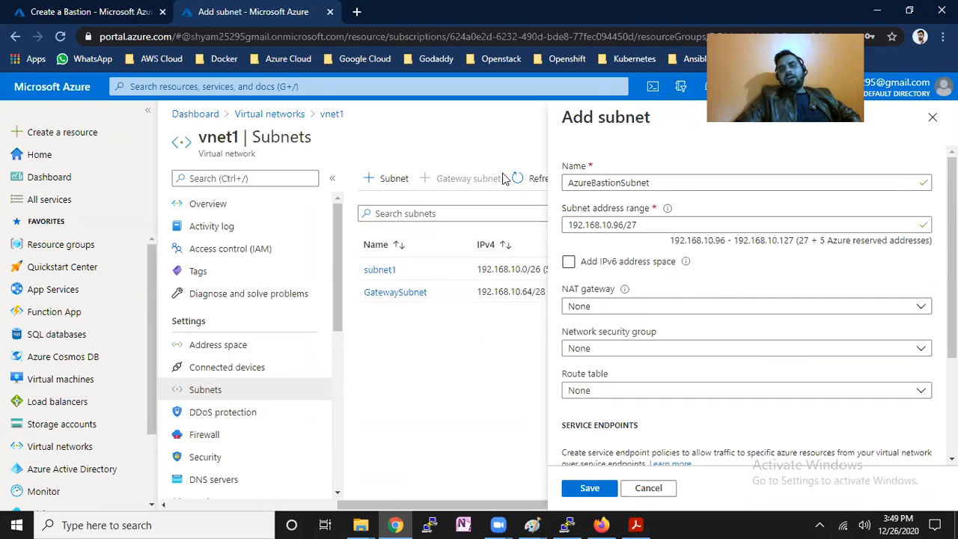
{"action": "left_click", "coordinate": [525, 180]}
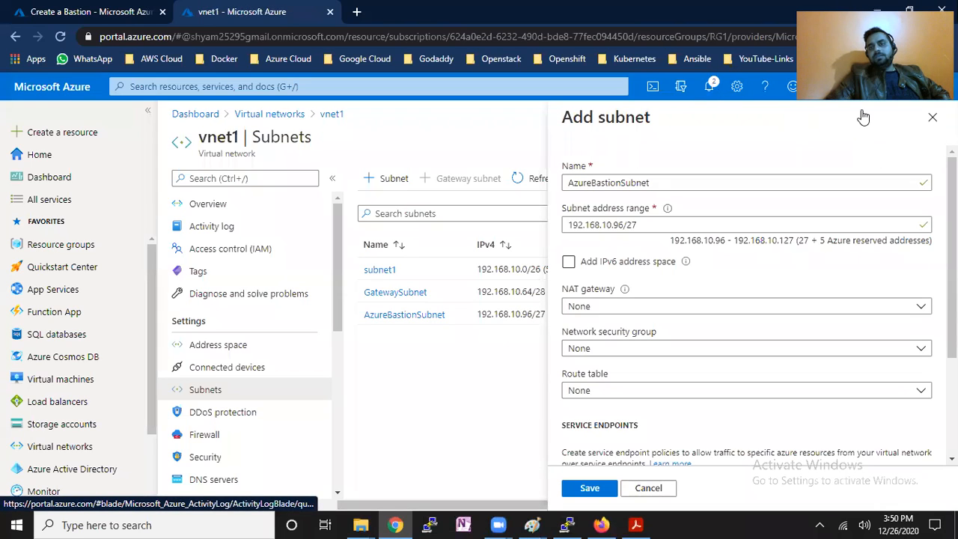
{"action": "left_click", "coordinate": [932, 119]}
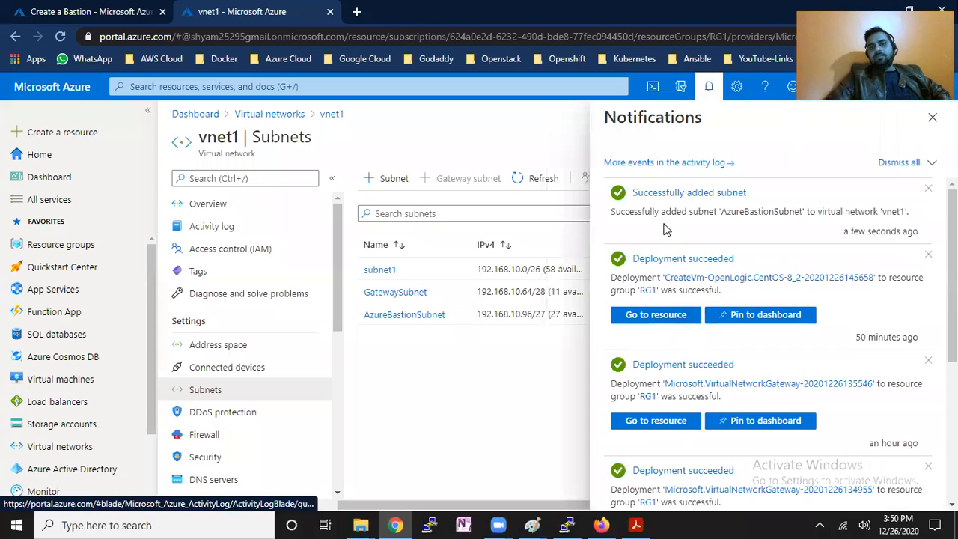
{"action": "left_click_drag", "start_coordinate": [727, 216], "coordinate": [801, 213]}
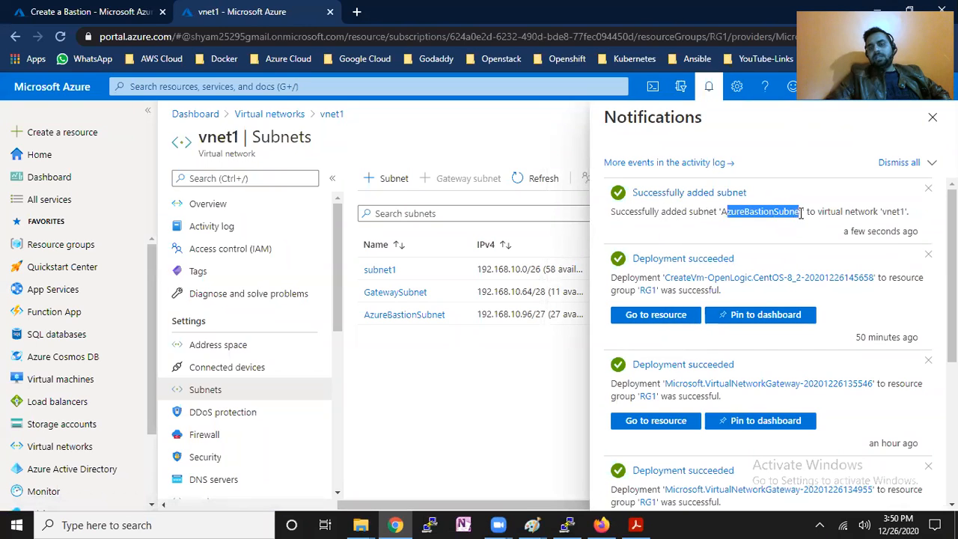
{"action": "left_click", "coordinate": [932, 117]}
{"action": "left_click", "coordinate": [71, 11]}
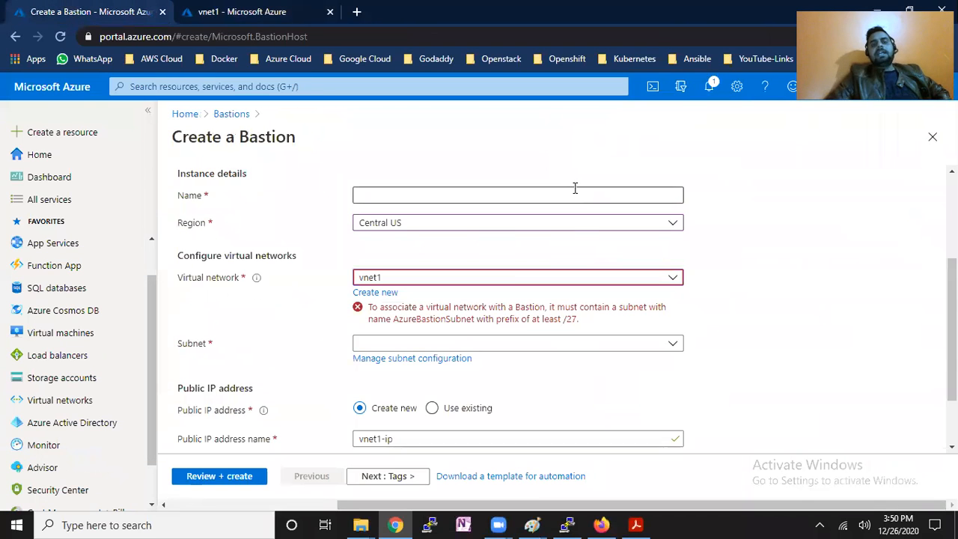
Discard the unfinished Bastion form and start creating a new Bastion.
{"action": "scroll", "coordinate": [574, 242], "scroll_direction": "down", "scroll_amount": 1}
{"action": "scroll", "coordinate": [748, 225], "scroll_direction": "up", "scroll_amount": 3}
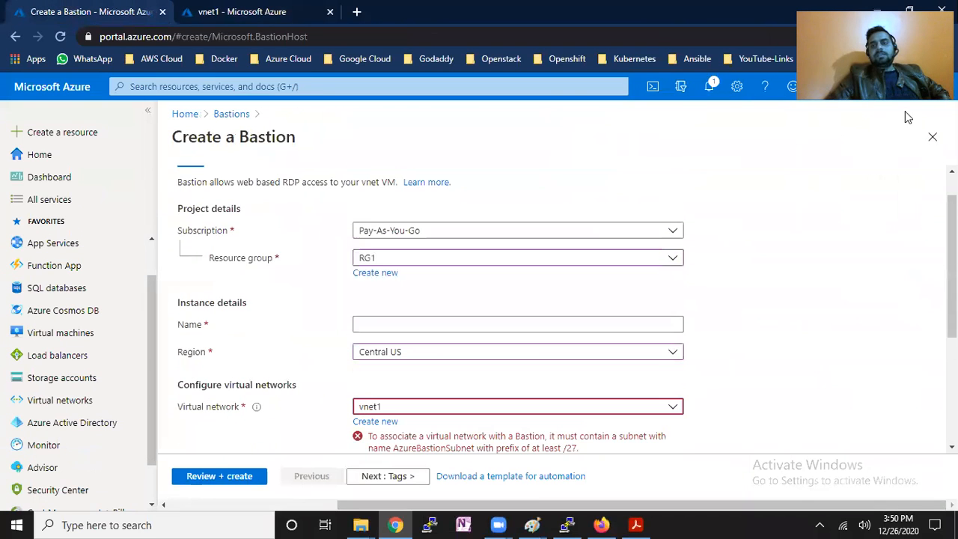
{"action": "left_click", "coordinate": [934, 141]}
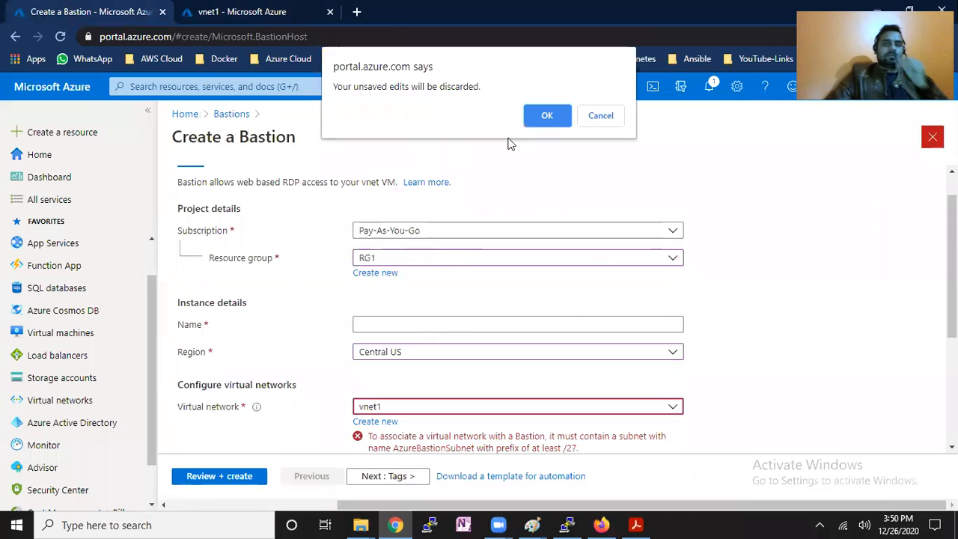
{"action": "left_click", "coordinate": [547, 116]}
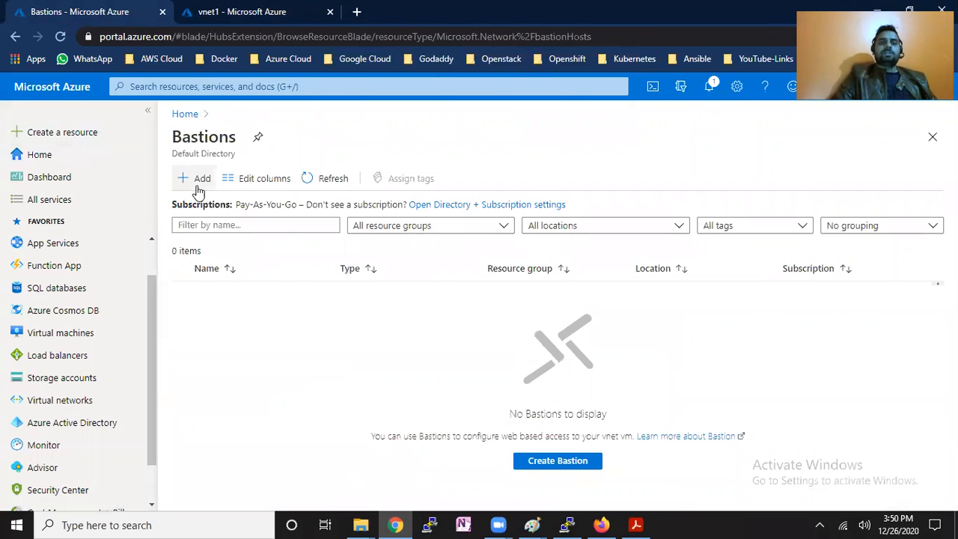
{"action": "left_click", "coordinate": [198, 185]}
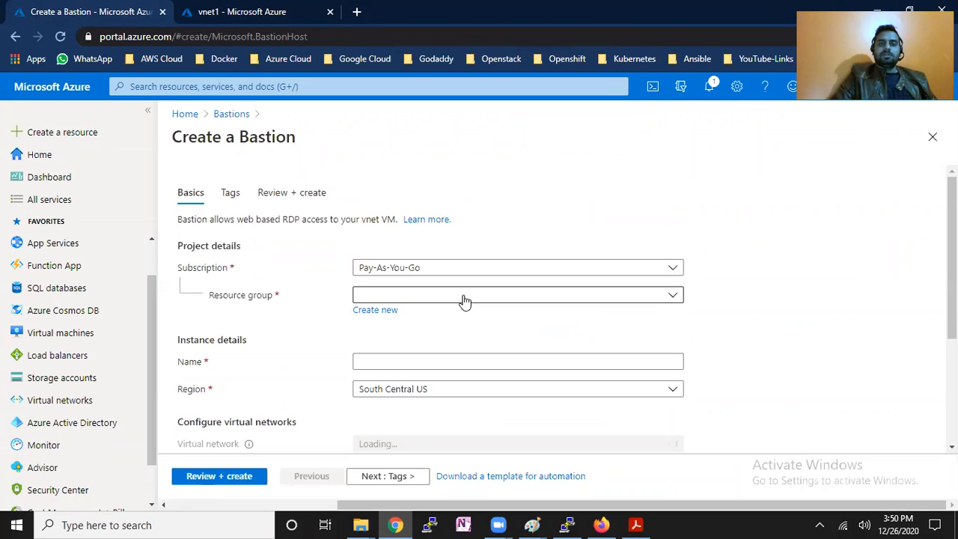
Set the Bastion to resource group RG1, name bastion1, region Central US, network vnet1.
{"action": "left_click", "coordinate": [464, 298]}
{"action": "left_click", "coordinate": [417, 417]}
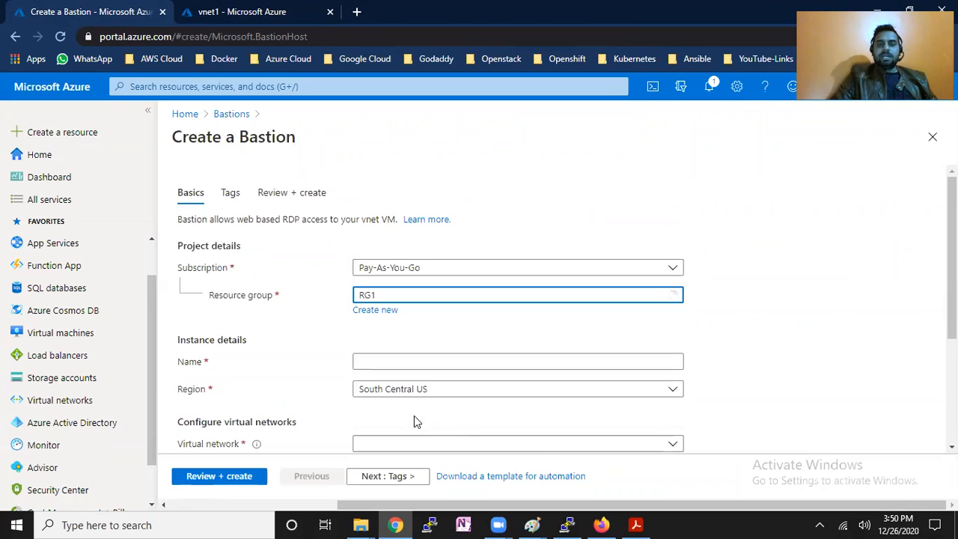
{"action": "left_click", "coordinate": [405, 358]}
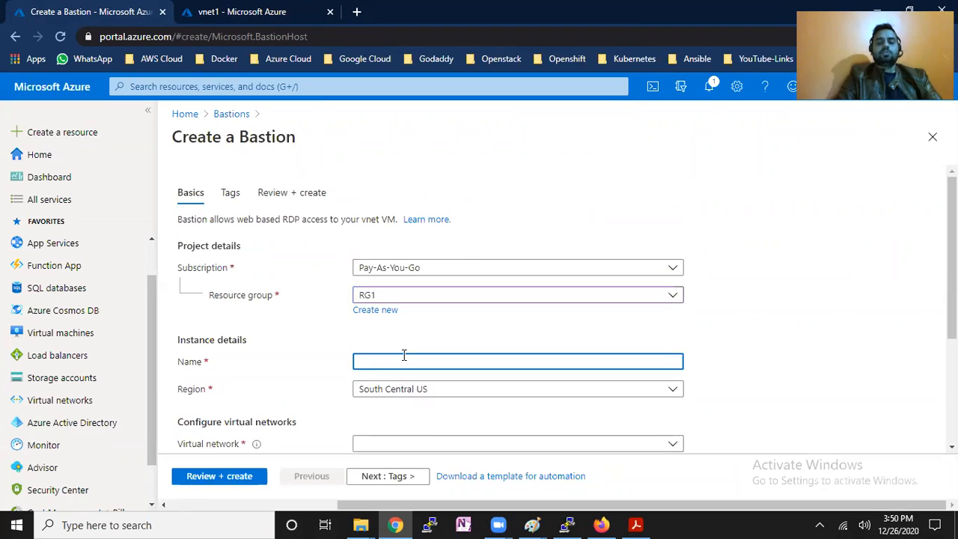
{"action": "type", "text": "bastion1"}
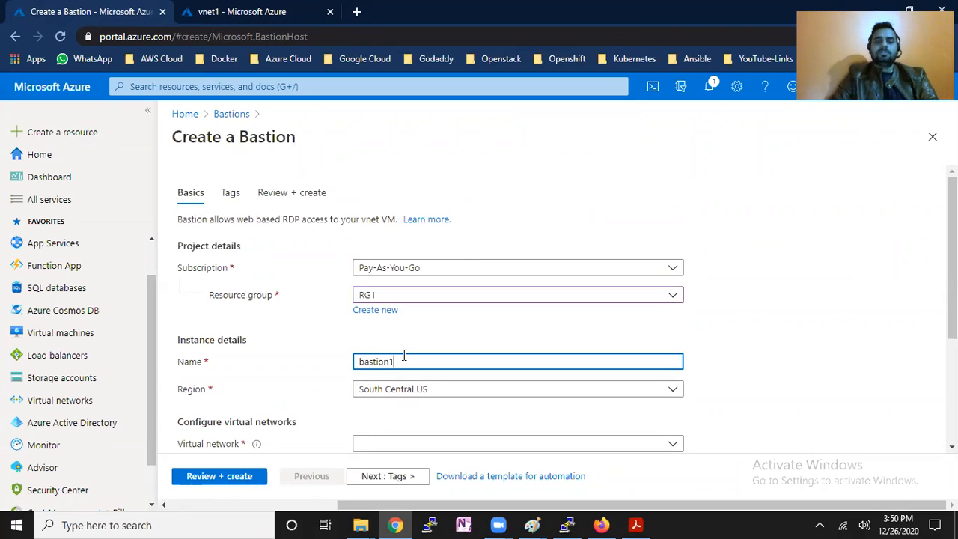
{"action": "left_click", "coordinate": [427, 399]}
{"action": "type", "text": "central"}
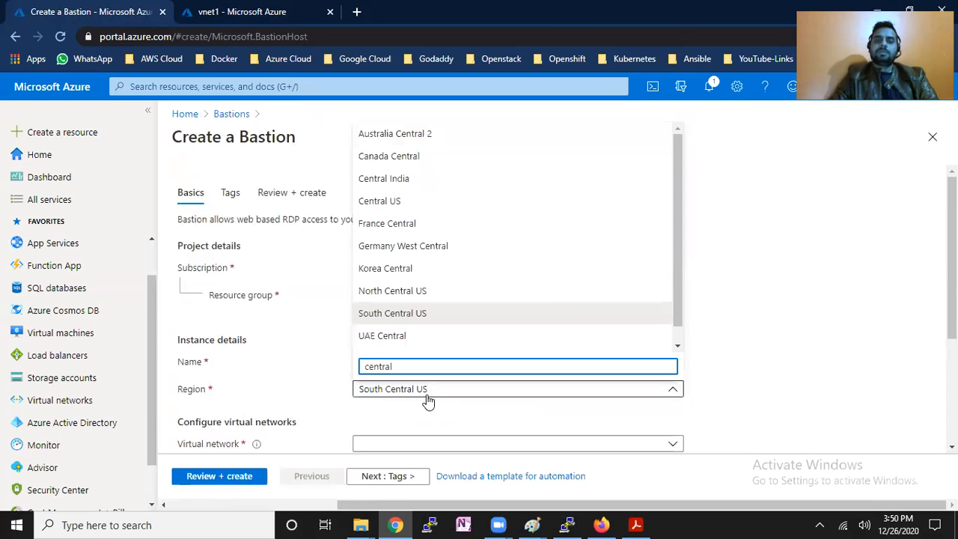
{"action": "left_click", "coordinate": [438, 200]}
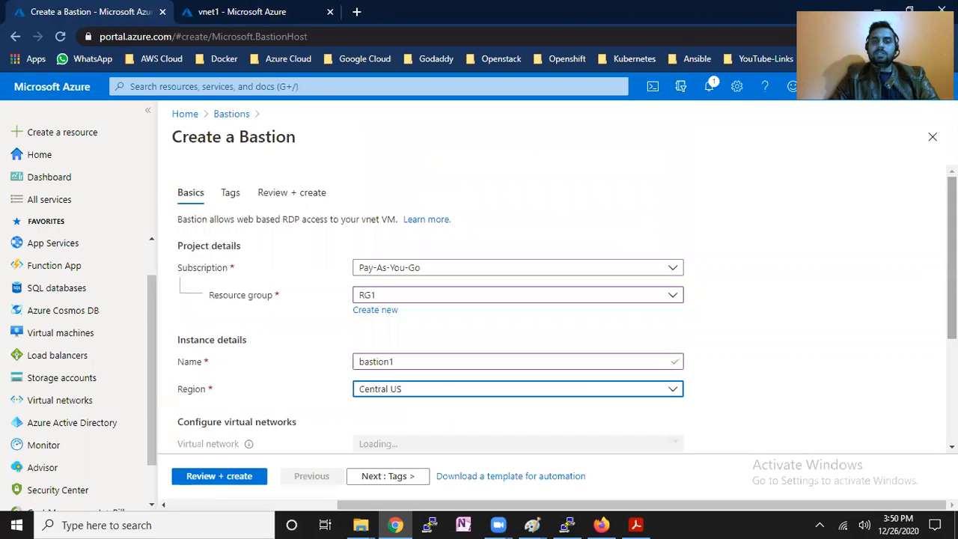
{"action": "scroll", "coordinate": [390, 303], "scroll_direction": "down", "scroll_amount": 3}
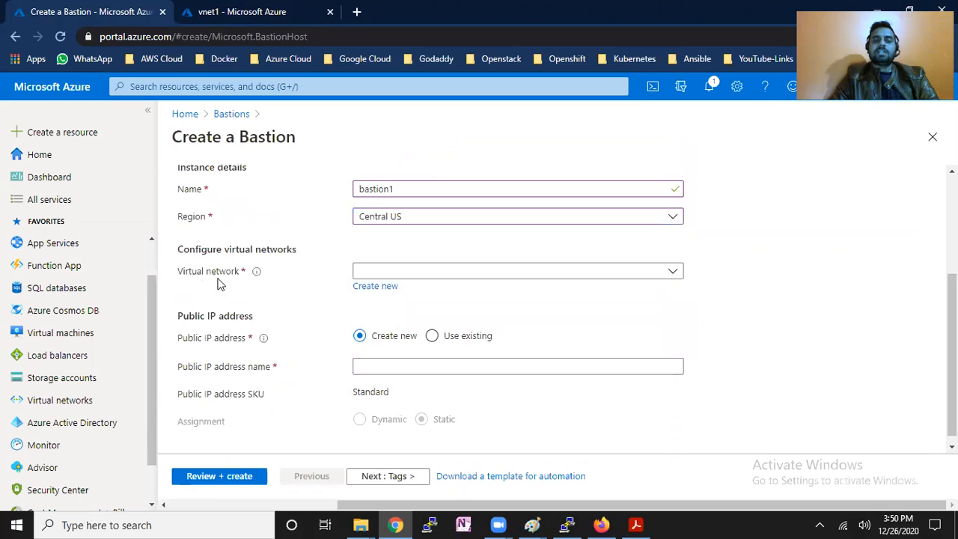
{"action": "left_click", "coordinate": [427, 273]}
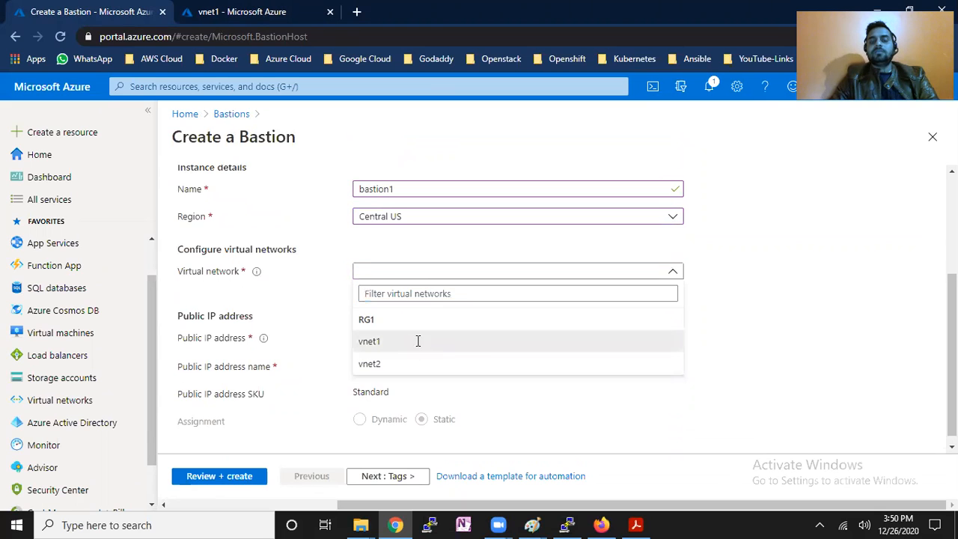
{"action": "left_click", "coordinate": [417, 338]}
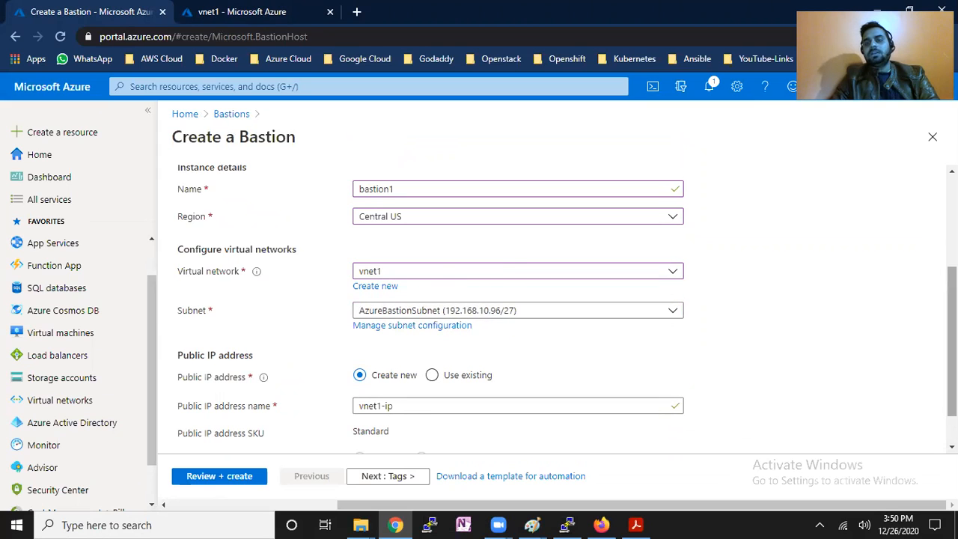
Validate and create bastion1, then switch to the vnet1 page.
{"action": "scroll", "coordinate": [372, 357], "scroll_direction": "down", "scroll_amount": 2}
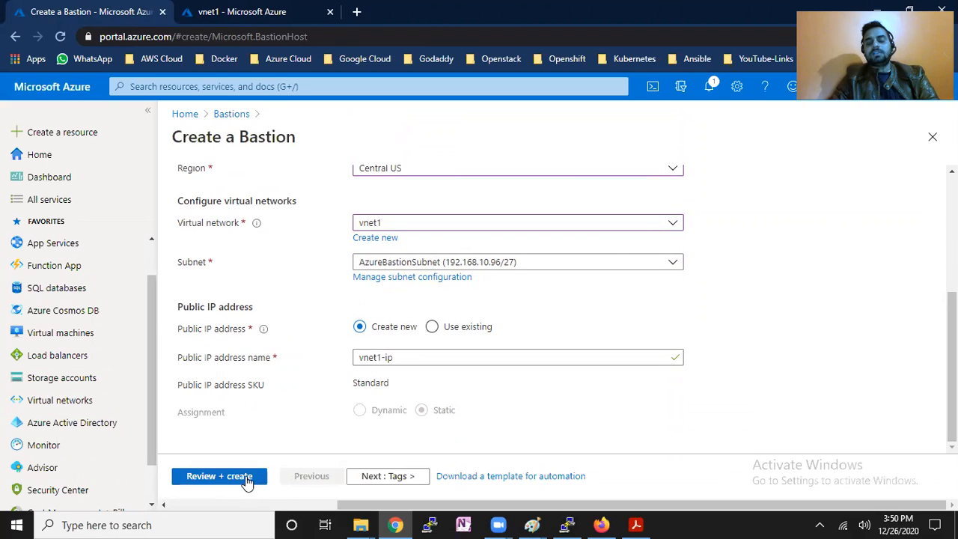
{"action": "left_click", "coordinate": [247, 479]}
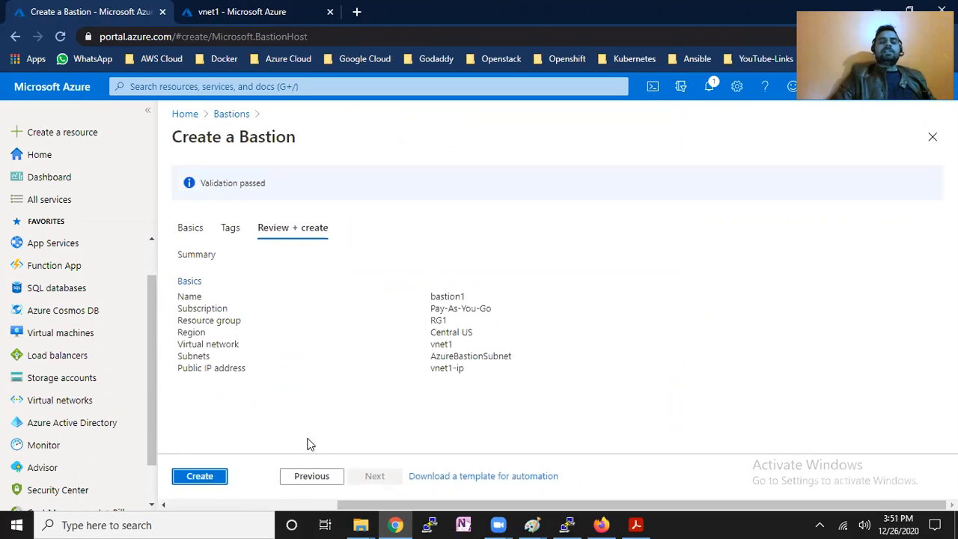
{"action": "left_click", "coordinate": [207, 480]}
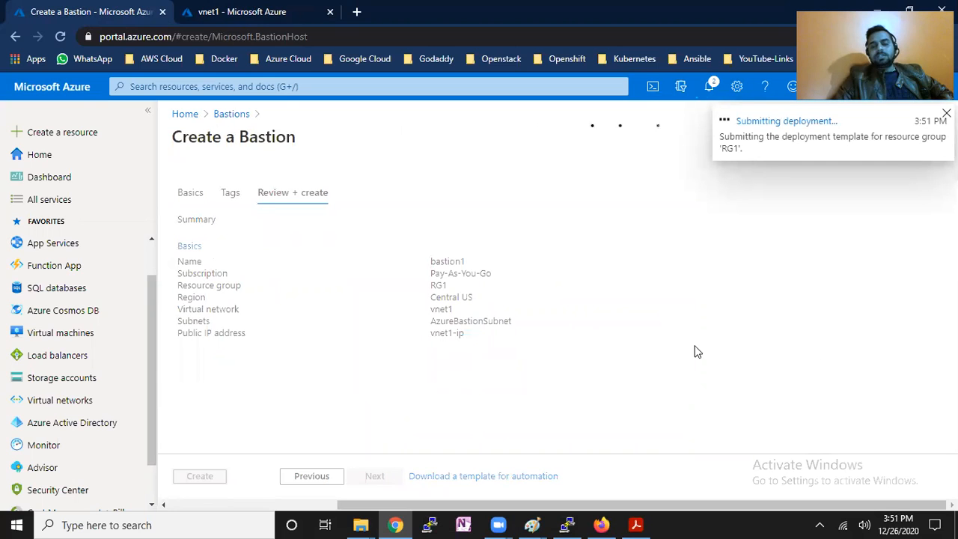
{"action": "left_click", "coordinate": [256, 11]}
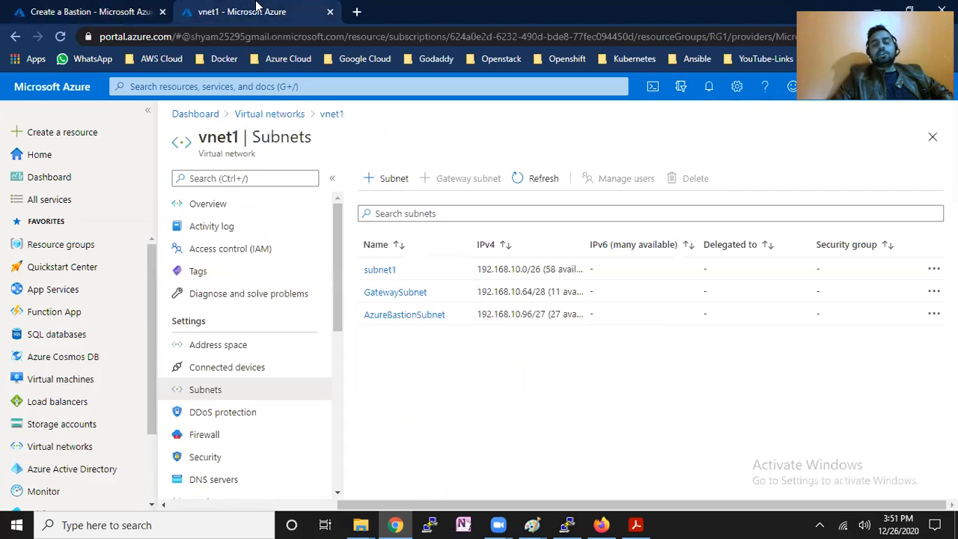
Start a new virtual machine from the Virtual machines list and check the bastion deployment's progress.
{"action": "left_click", "coordinate": [269, 115]}
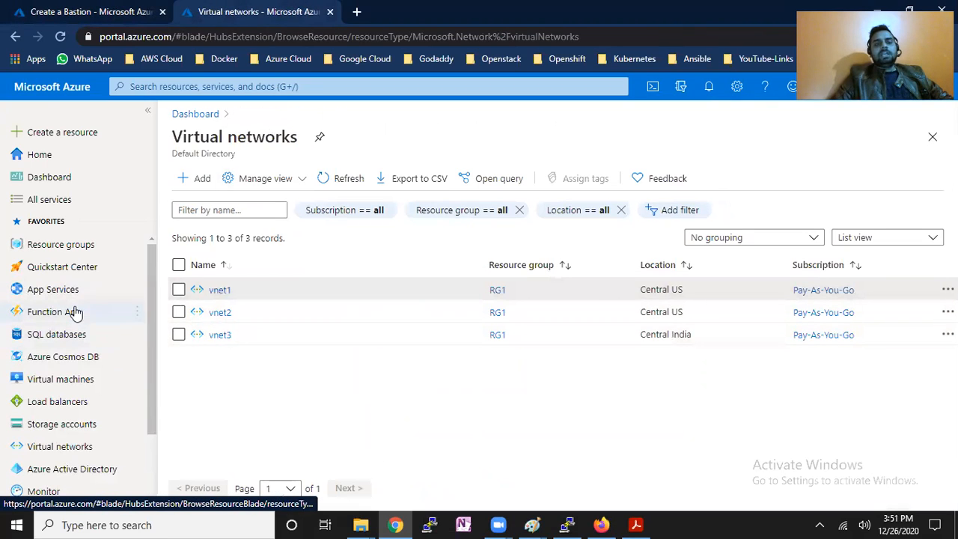
{"action": "left_click", "coordinate": [83, 380]}
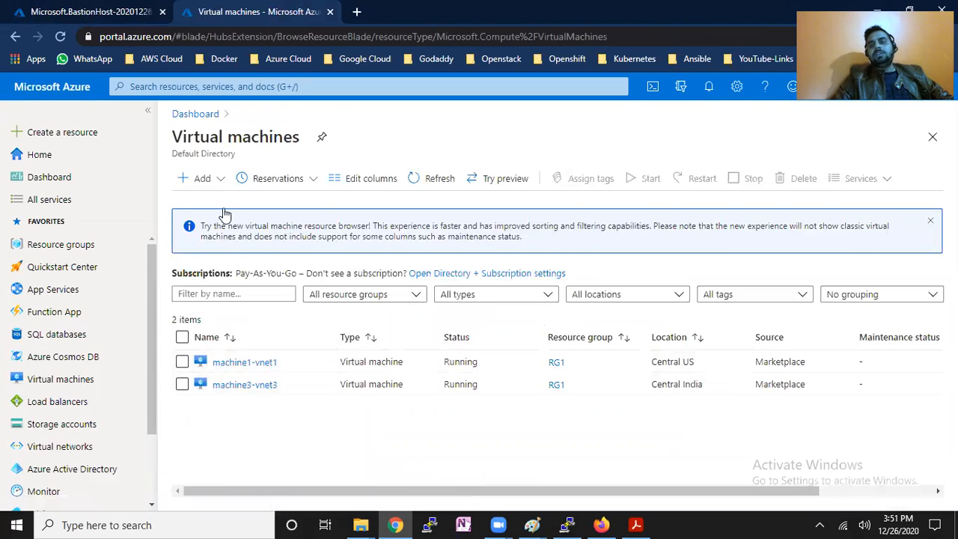
{"action": "left_click", "coordinate": [222, 182]}
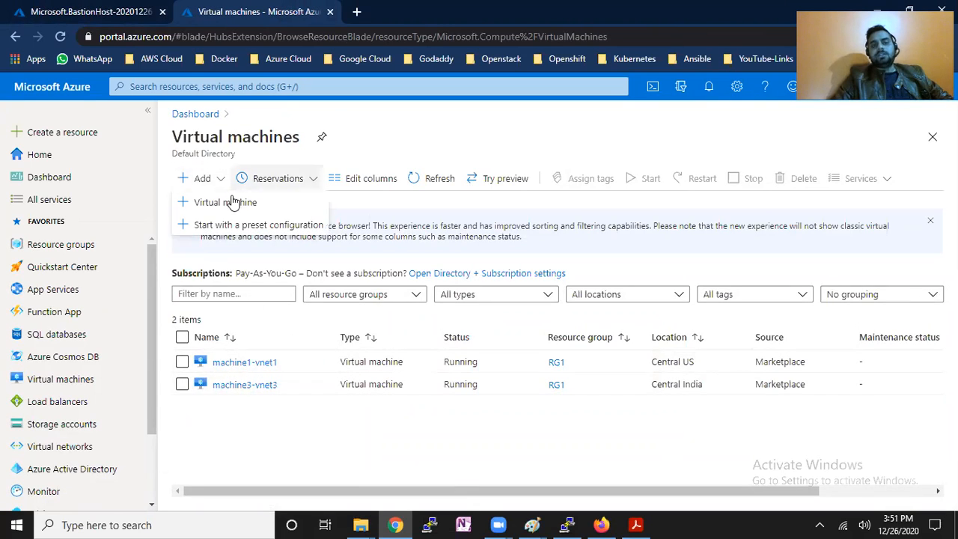
{"action": "left_click", "coordinate": [234, 203]}
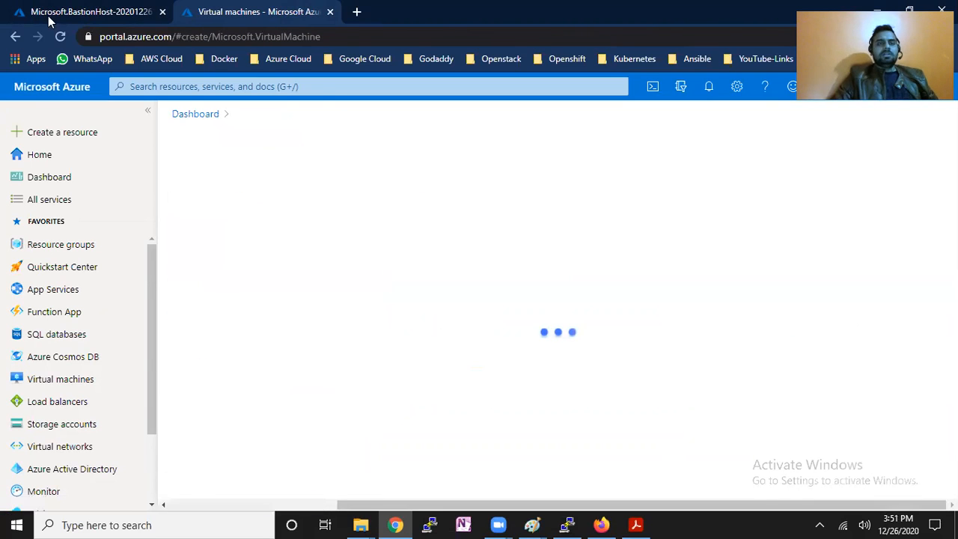
{"action": "left_click", "coordinate": [58, 10]}
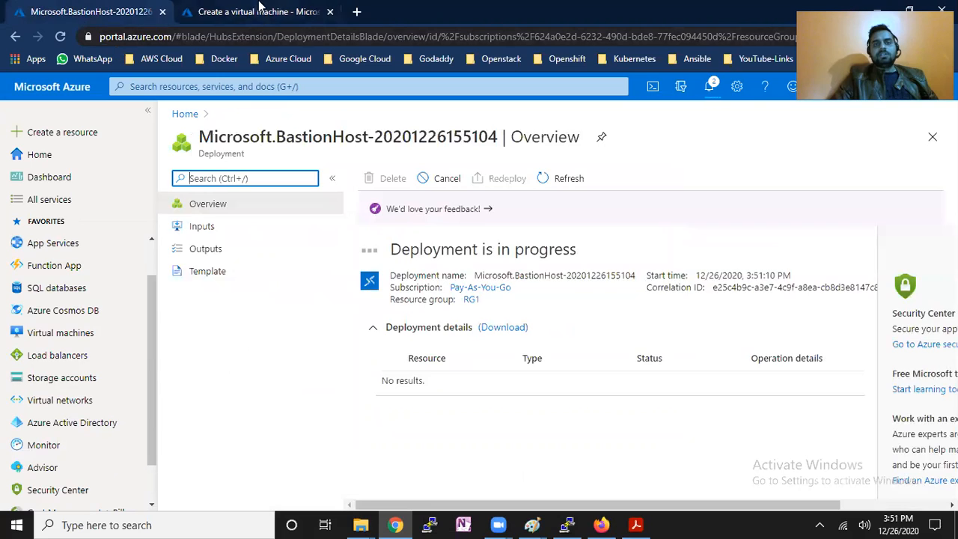
{"action": "left_click", "coordinate": [259, 10]}
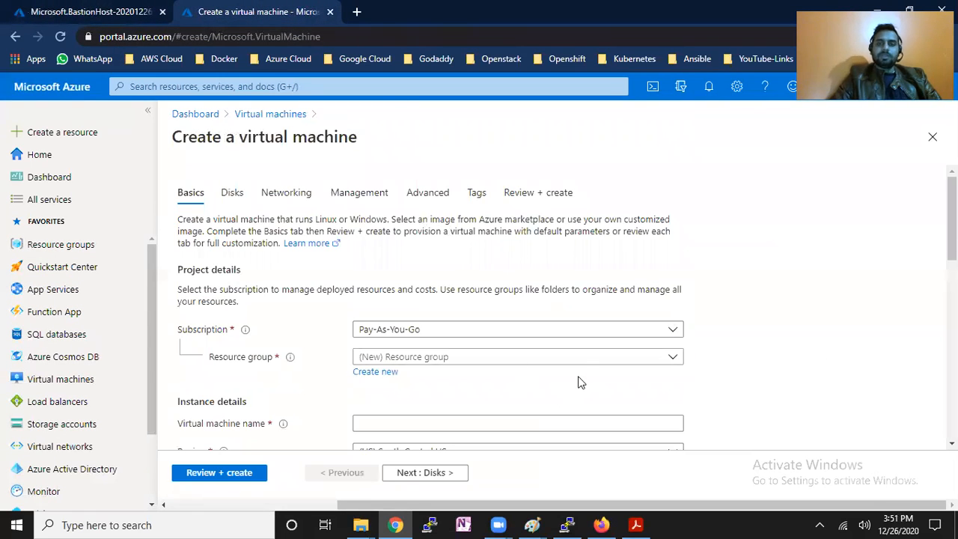
Place the VM in RG1, name it machine5, and choose the CentOS-based 8.2 image.
{"action": "left_click", "coordinate": [591, 365]}
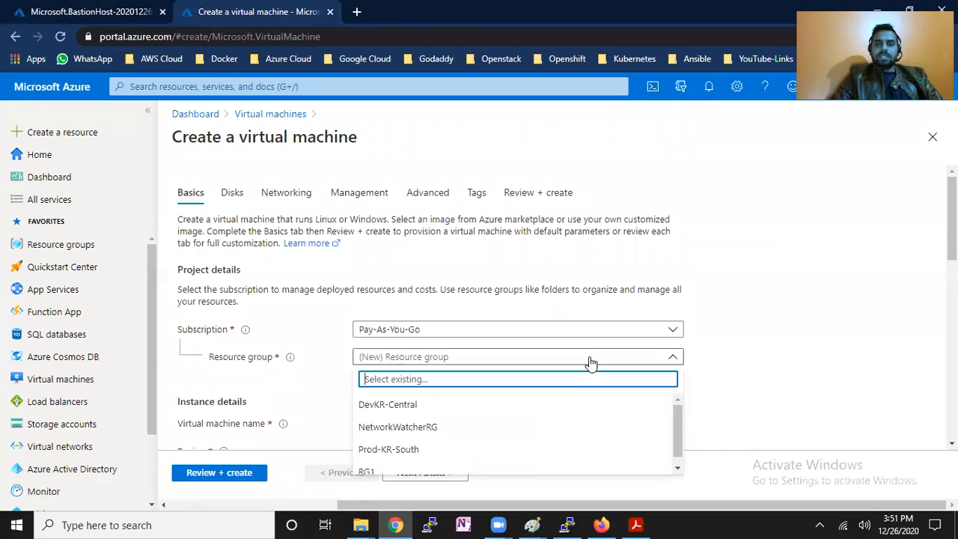
{"action": "left_click", "coordinate": [495, 471]}
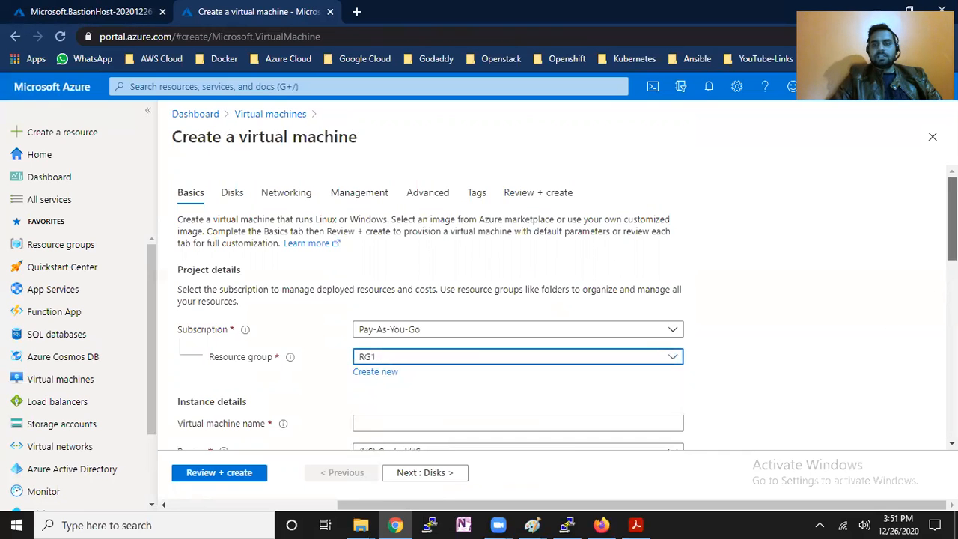
{"action": "scroll", "coordinate": [659, 262], "scroll_direction": "down", "scroll_amount": 3}
{"action": "left_click", "coordinate": [660, 223]}
{"action": "type", "text": "bastionmachine"}
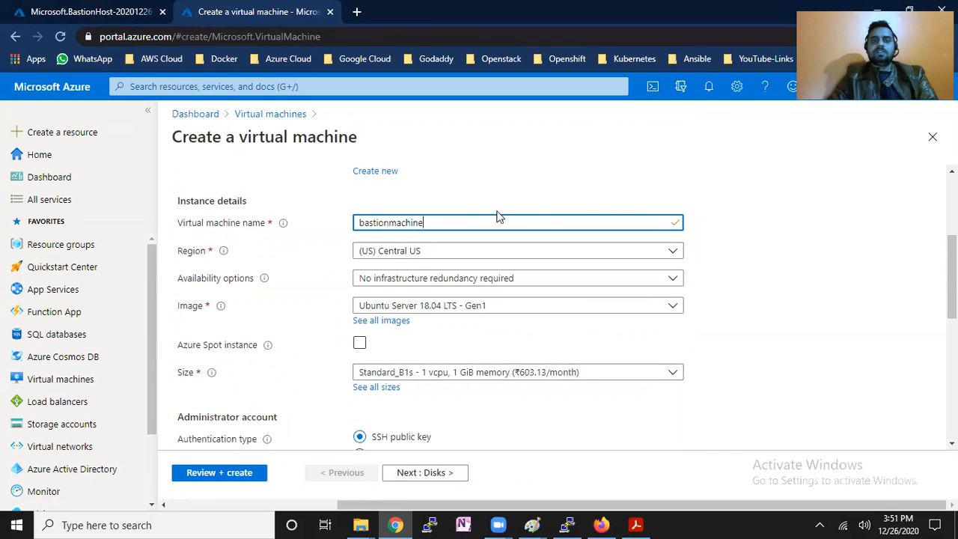
{"action": "left_click_drag", "start_coordinate": [499, 219], "coordinate": [301, 221]}
{"action": "type", "text": "machine5"}
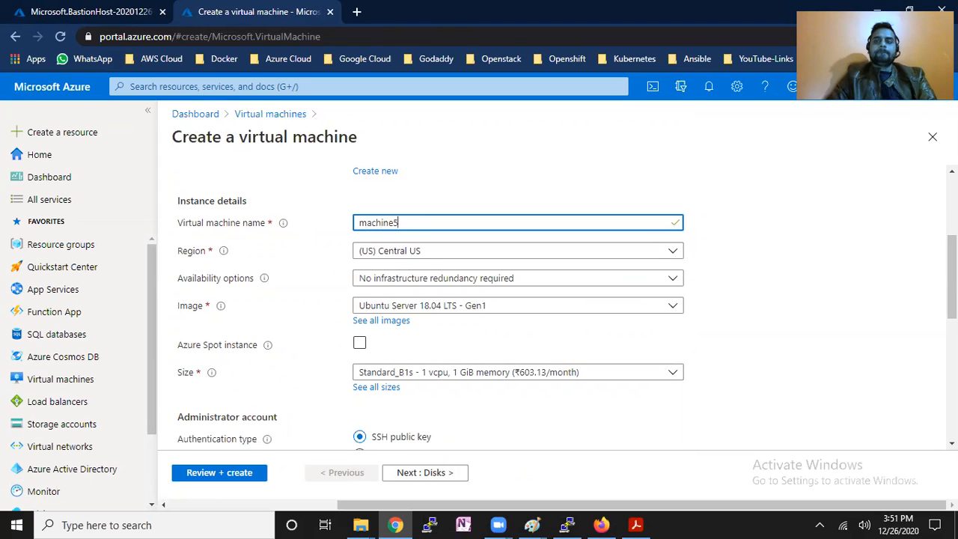
{"action": "scroll", "coordinate": [837, 274], "scroll_direction": "down", "scroll_amount": 1}
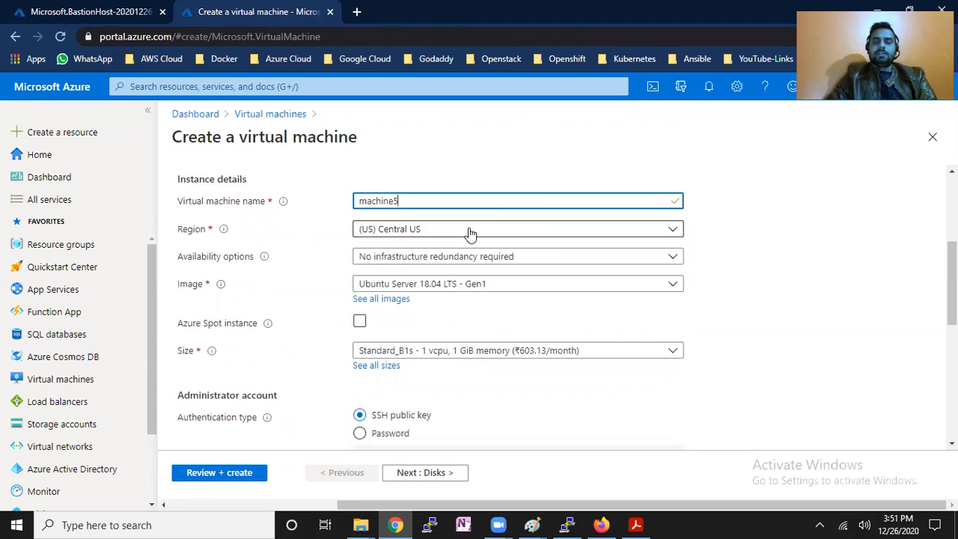
{"action": "left_click", "coordinate": [506, 284]}
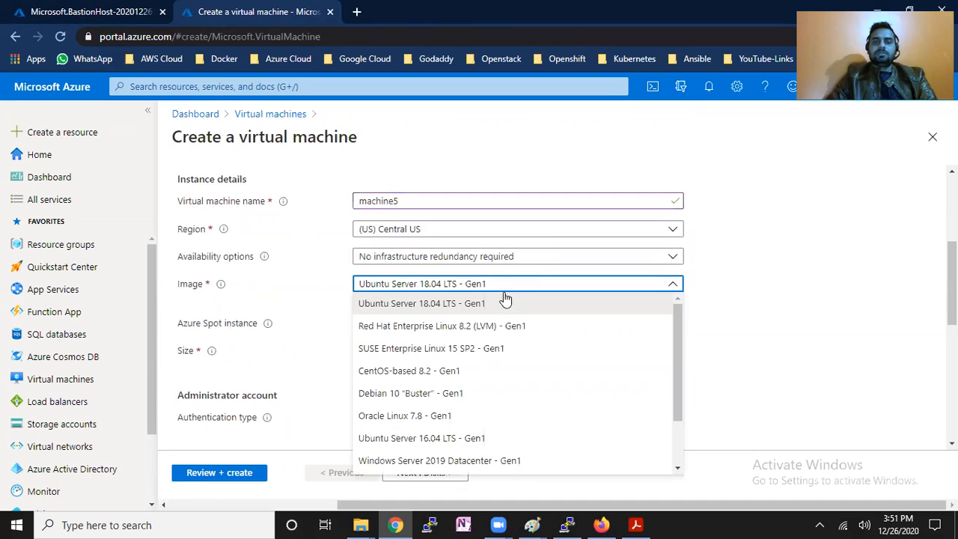
{"action": "left_click", "coordinate": [453, 370]}
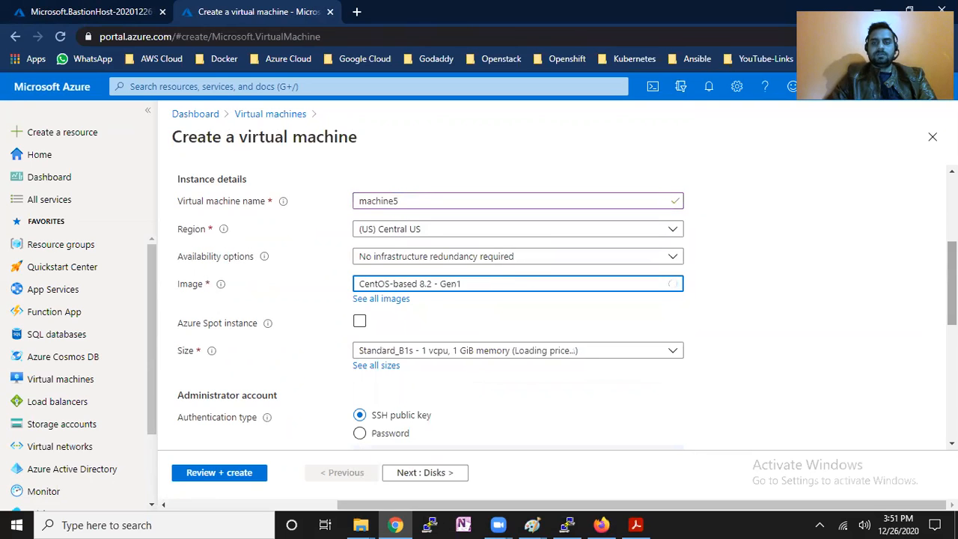
{"action": "scroll", "coordinate": [928, 334], "scroll_direction": "down", "scroll_amount": 2}
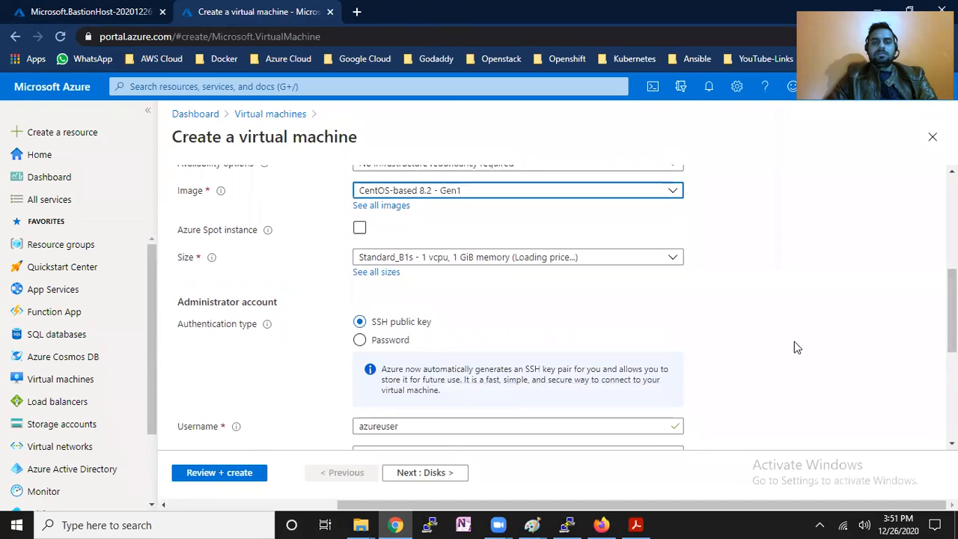
Use password authentication for user azureuser, enter the password twice, and allow no public inbound ports.
{"action": "left_click", "coordinate": [390, 339]}
{"action": "left_click", "coordinate": [432, 370]}
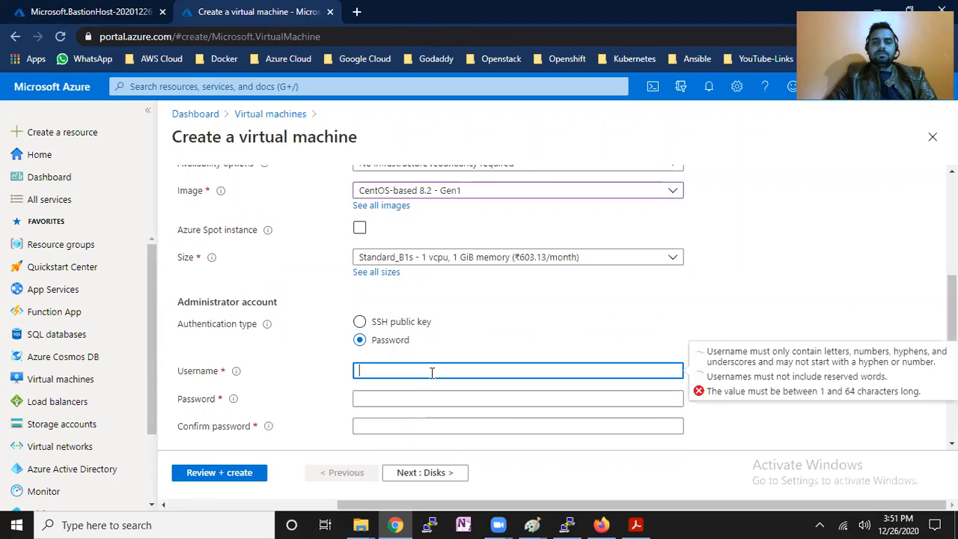
{"action": "type", "text": "azureuser"}
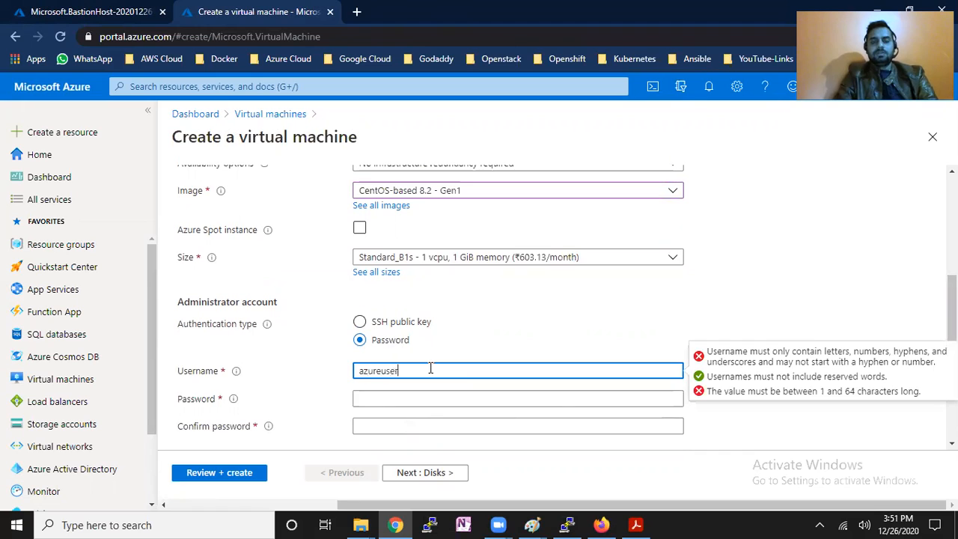
{"action": "key", "text": "Tab"}
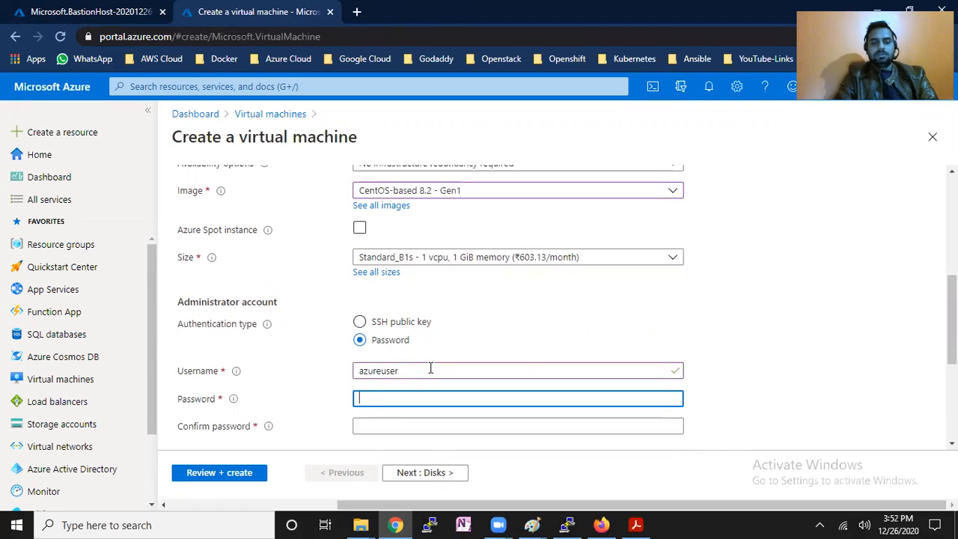
{"action": "type", "text": "Az"}
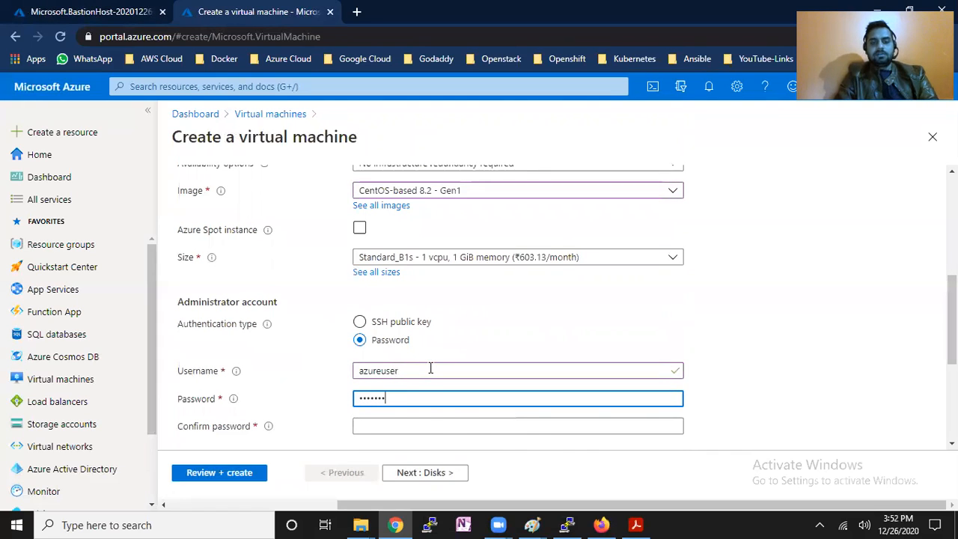
{"action": "type", "text": "ser"}
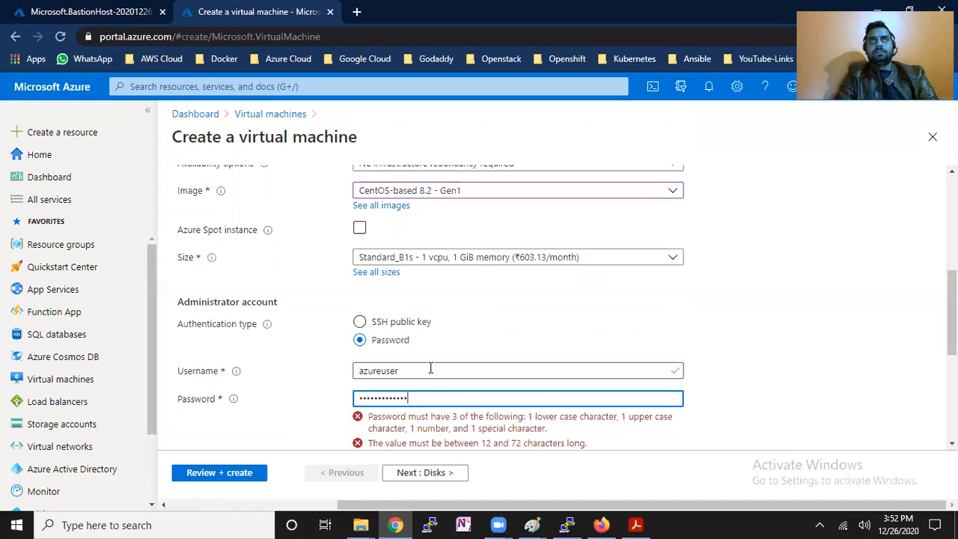
{"action": "left_click", "coordinate": [420, 424]}
{"action": "type", "text": "************"}
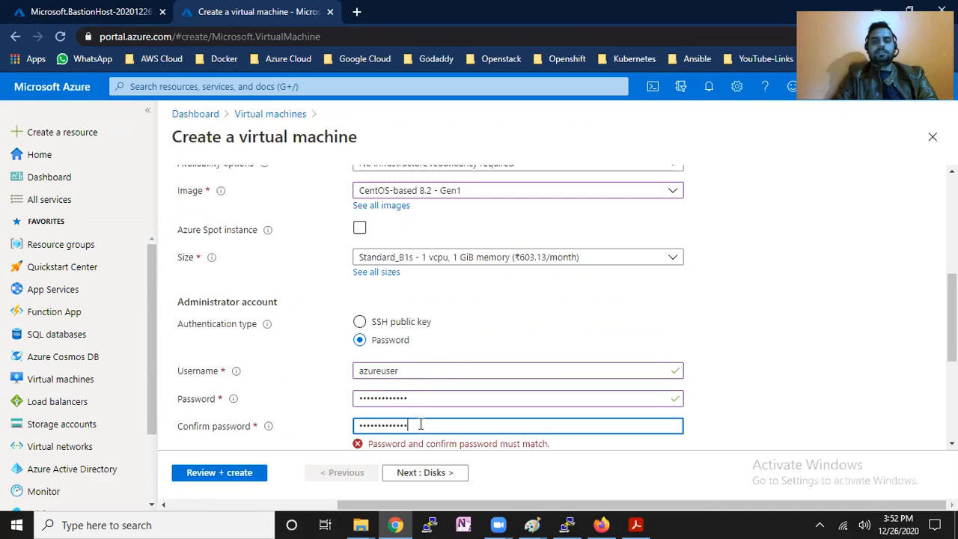
{"action": "scroll", "coordinate": [844, 407], "scroll_direction": "down", "scroll_amount": 3}
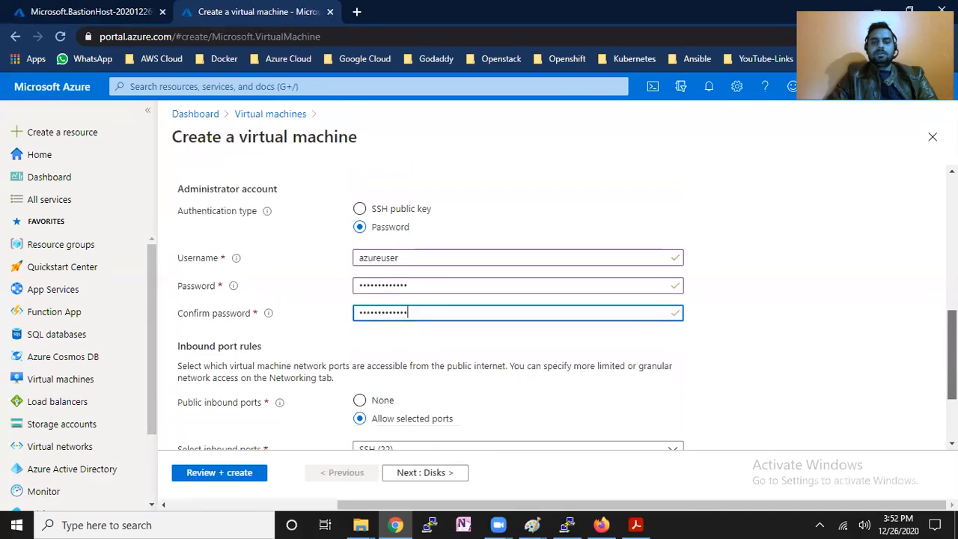
{"action": "left_click", "coordinate": [380, 280]}
Keep machine5 on vnet1/subnet1 with no public IP and no NIC network security group.
{"action": "left_click", "coordinate": [449, 474]}
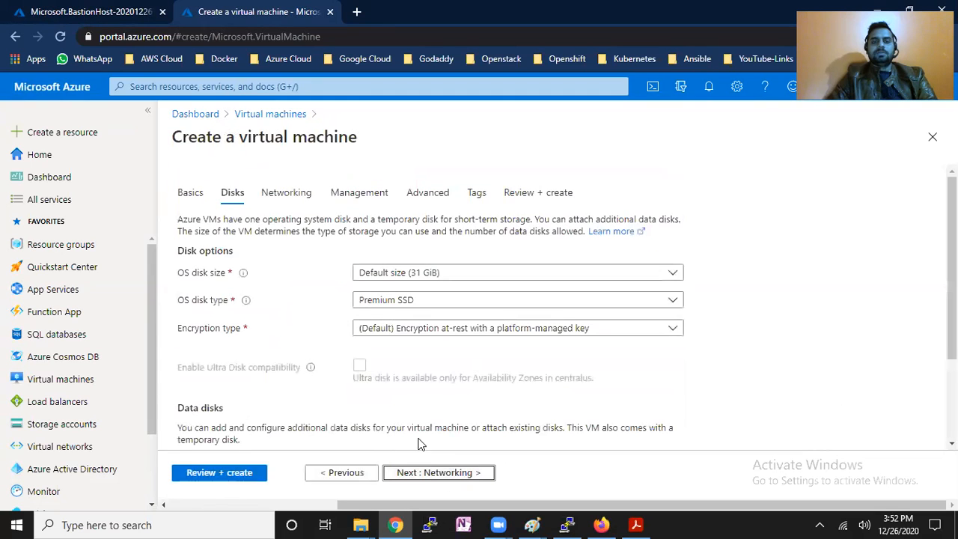
{"action": "left_click", "coordinate": [425, 472]}
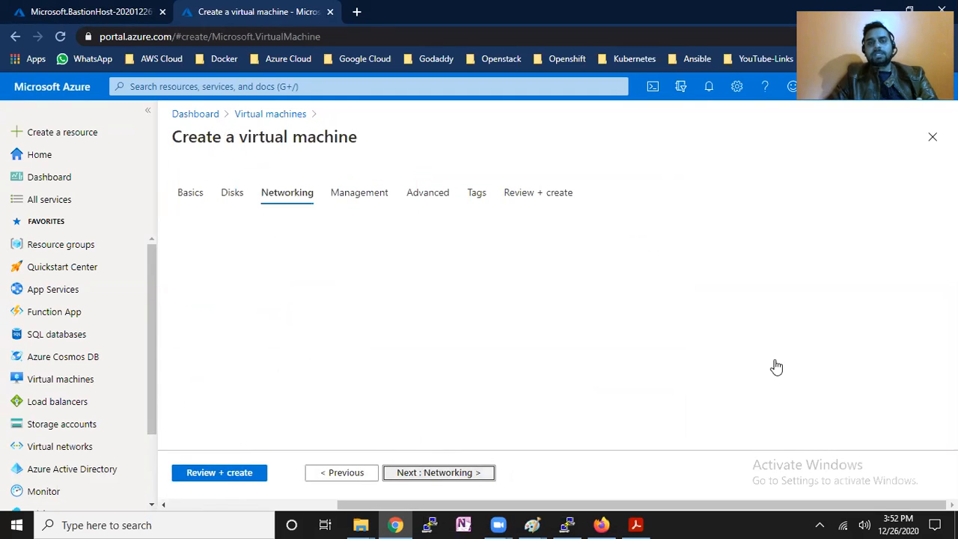
{"action": "scroll", "coordinate": [928, 324], "scroll_direction": "down", "scroll_amount": 3}
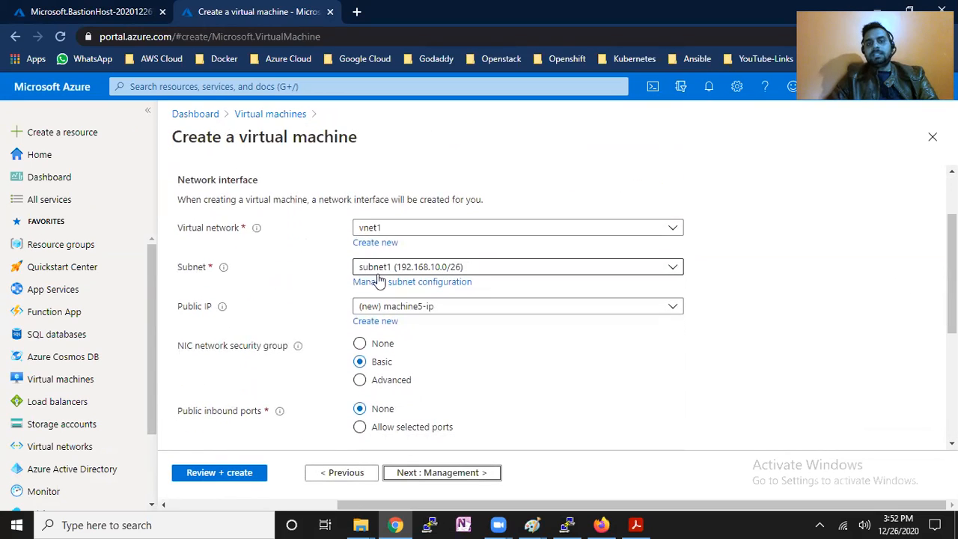
{"action": "left_click", "coordinate": [211, 311]}
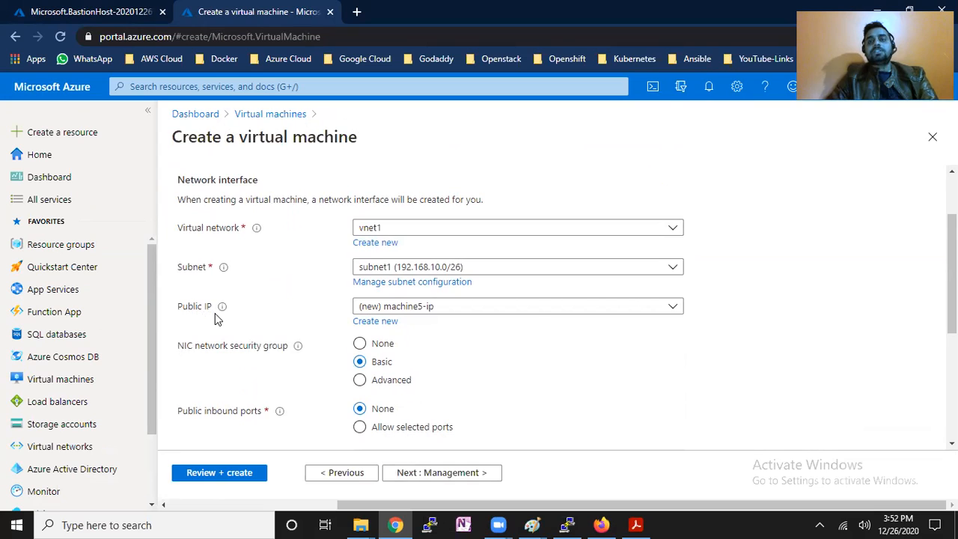
{"action": "left_click", "coordinate": [464, 308]}
{"action": "left_click", "coordinate": [399, 348]}
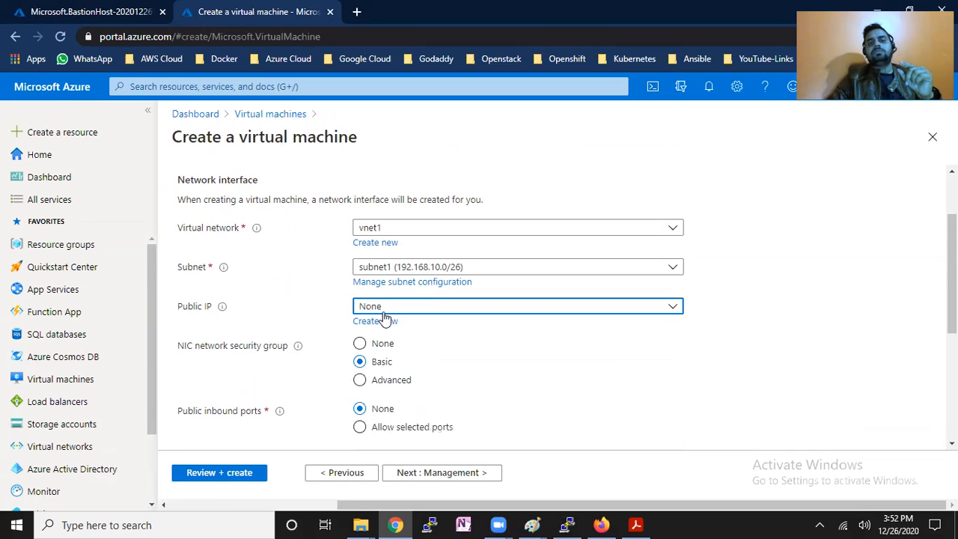
{"action": "left_click", "coordinate": [361, 343]}
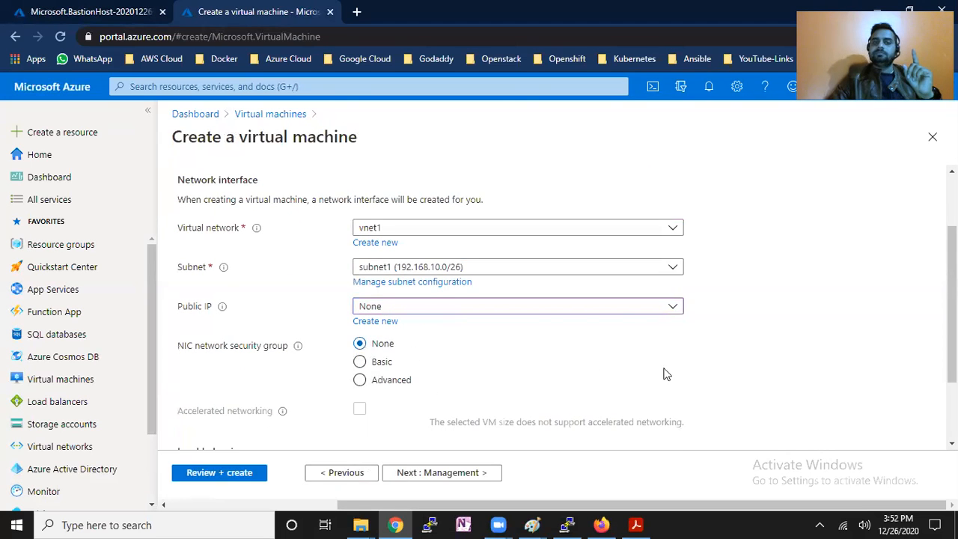
{"action": "scroll", "coordinate": [524, 337], "scroll_direction": "down", "scroll_amount": 2}
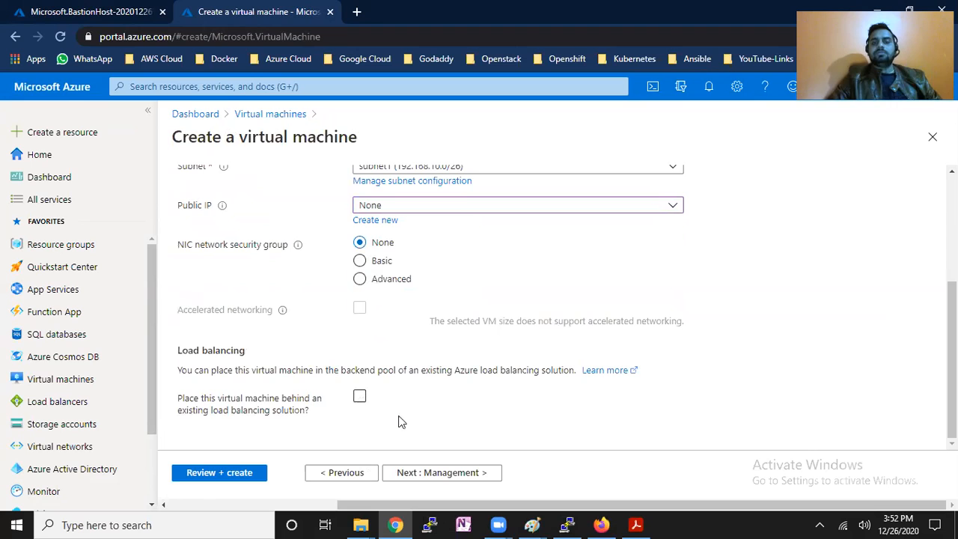
{"action": "left_click", "coordinate": [442, 474]}
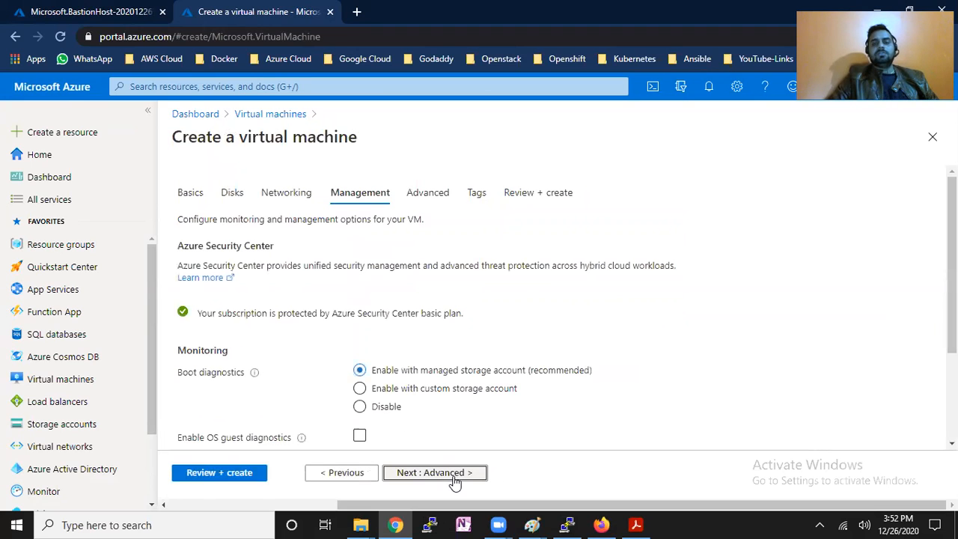
Review and create the CentOS 8.2 VM, then refresh the Virtual machines list.
{"action": "left_click", "coordinate": [441, 479]}
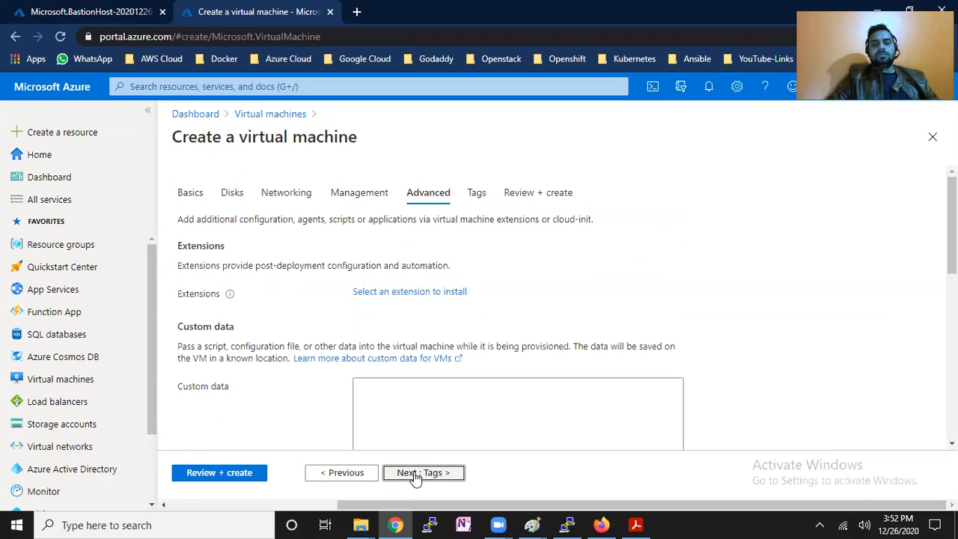
{"action": "left_click", "coordinate": [416, 476]}
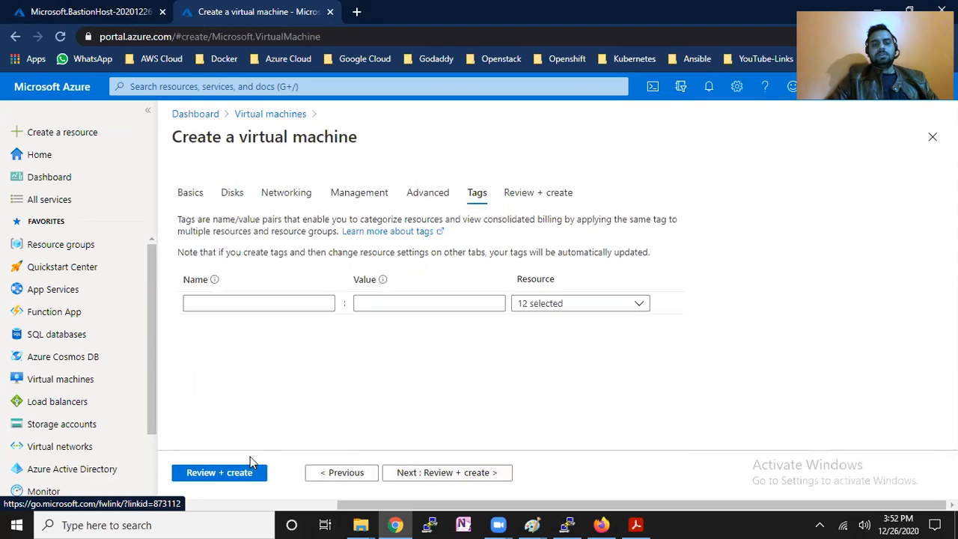
{"action": "left_click", "coordinate": [247, 475]}
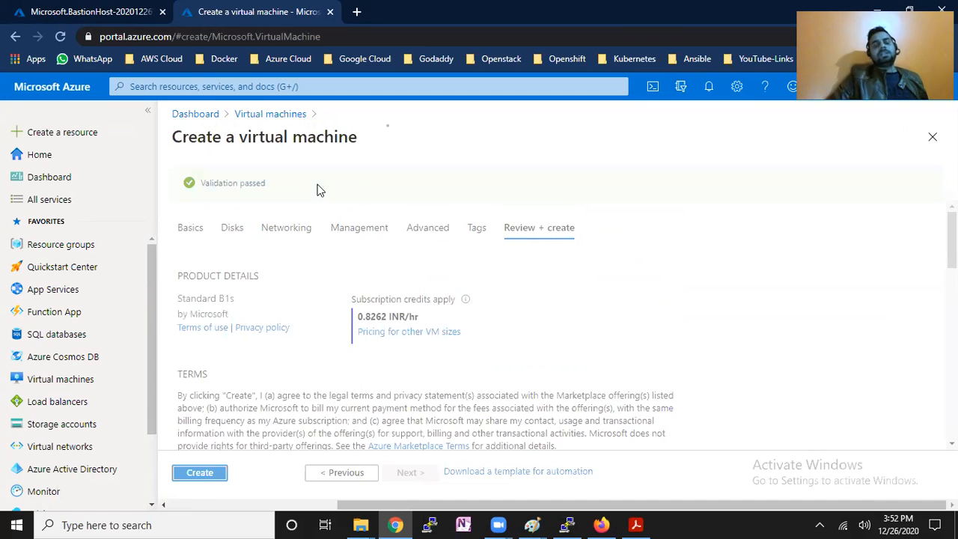
{"action": "left_click", "coordinate": [200, 473]}
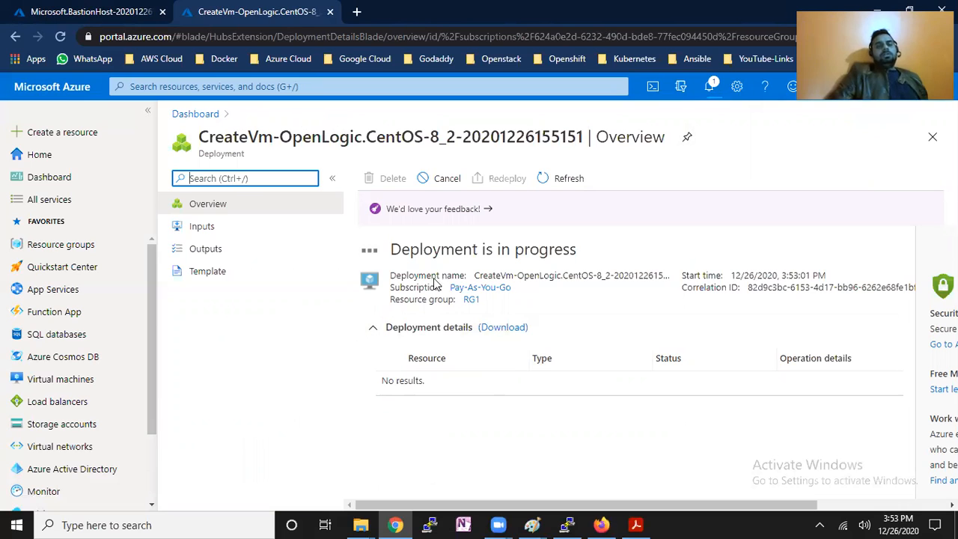
{"action": "left_click", "coordinate": [75, 380]}
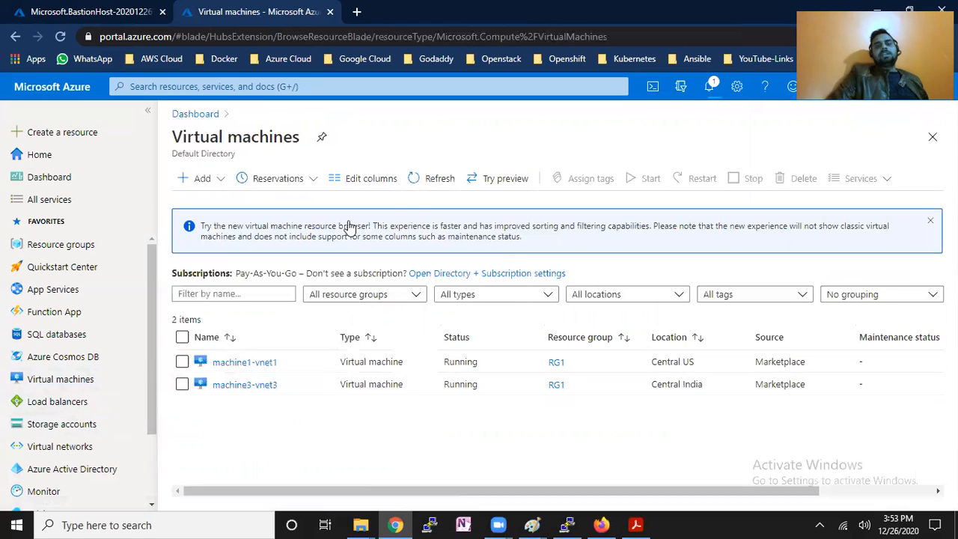
{"action": "left_click", "coordinate": [414, 184]}
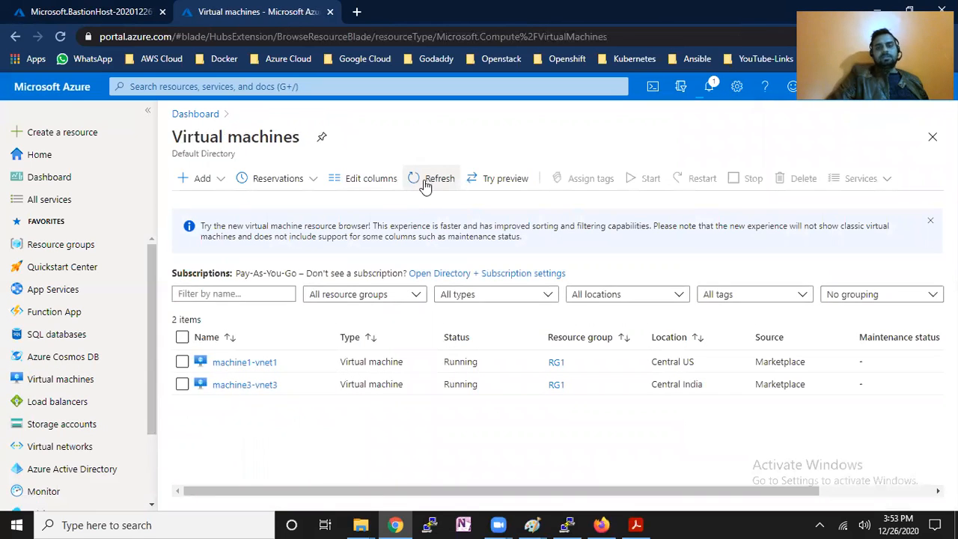
Open bastion1 from Bastions search and check its Sessions, still unavailable, then return to the VM list.
{"action": "left_click", "coordinate": [426, 184]}
{"action": "left_click", "coordinate": [78, 13]}
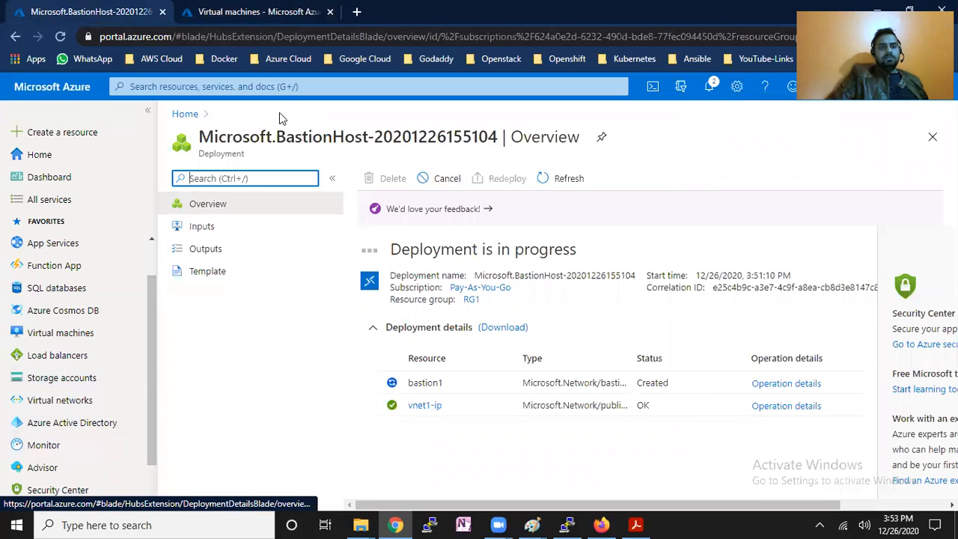
{"action": "left_click", "coordinate": [285, 87]}
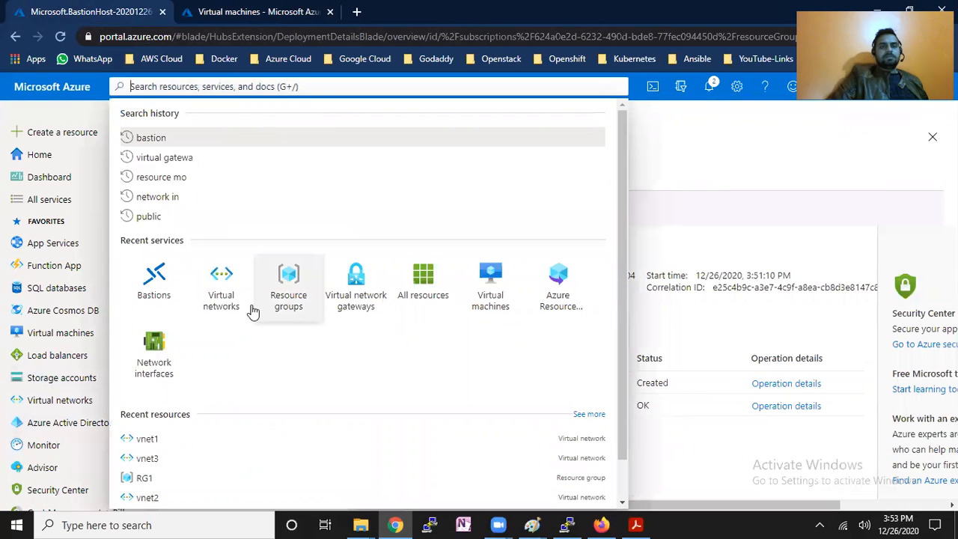
{"action": "left_click", "coordinate": [154, 278]}
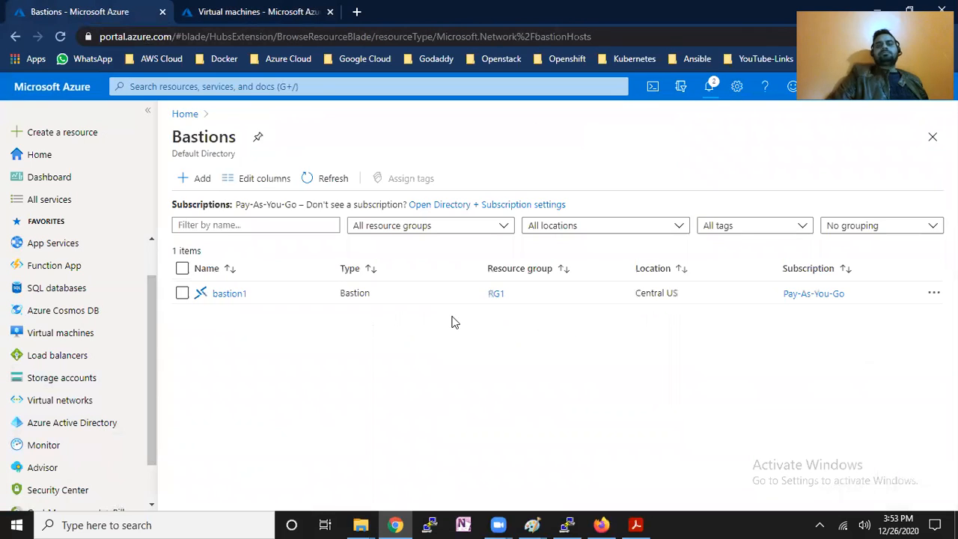
{"action": "left_click", "coordinate": [222, 296]}
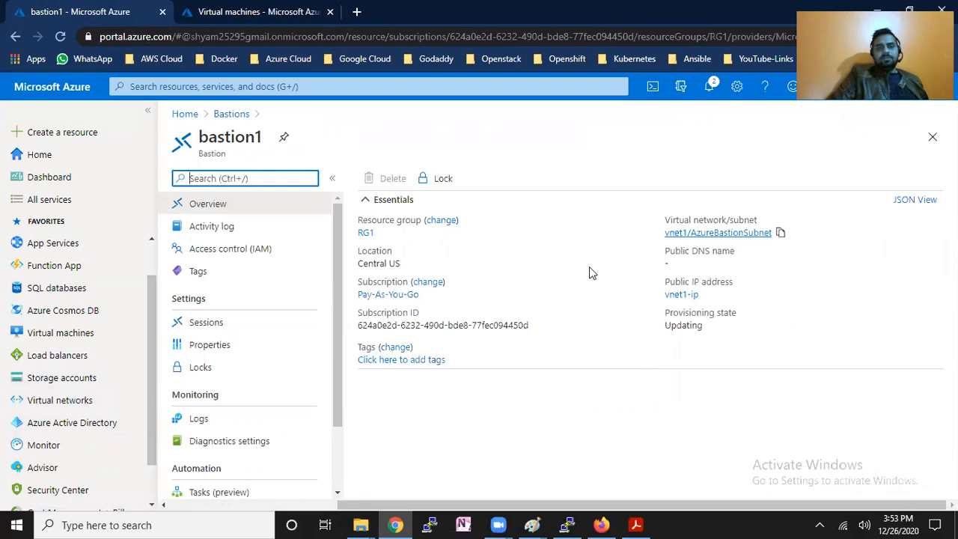
{"action": "left_click", "coordinate": [290, 333]}
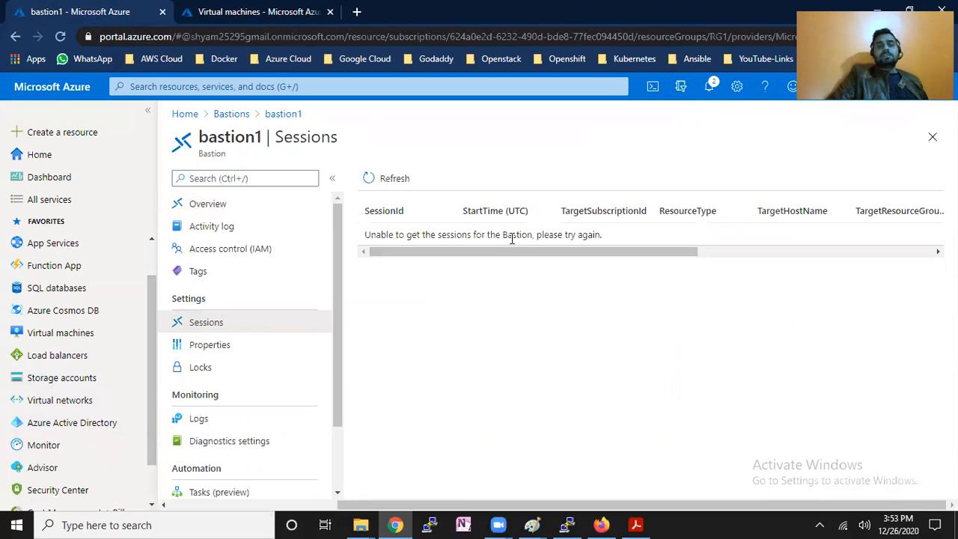
{"action": "left_click_drag", "start_coordinate": [387, 235], "coordinate": [442, 235]}
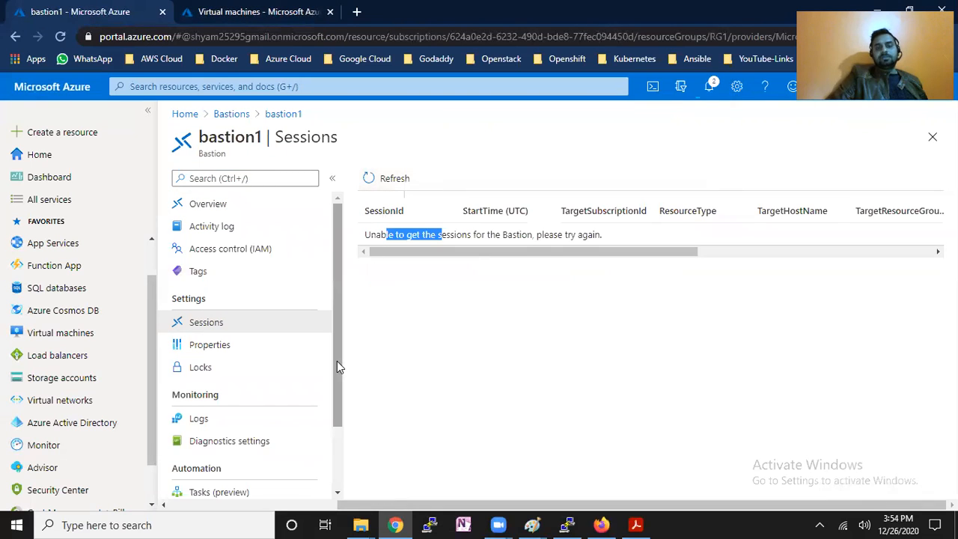
{"action": "left_click", "coordinate": [343, 330]}
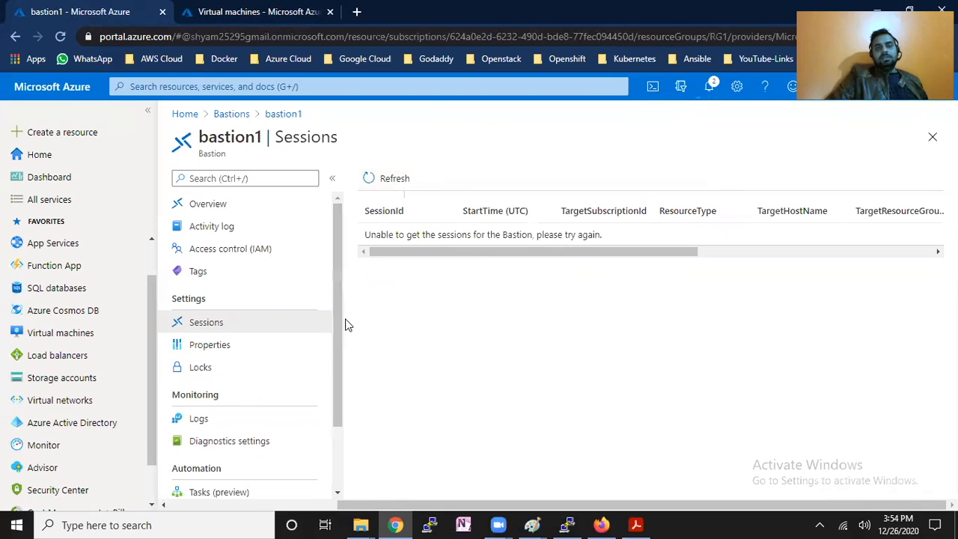
{"action": "left_click", "coordinate": [239, 212]}
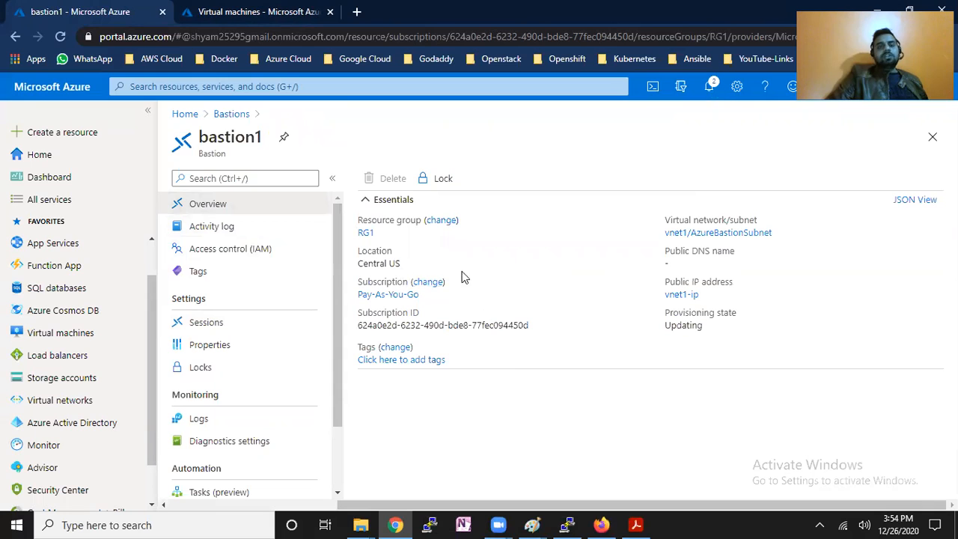
{"action": "left_click", "coordinate": [278, 12]}
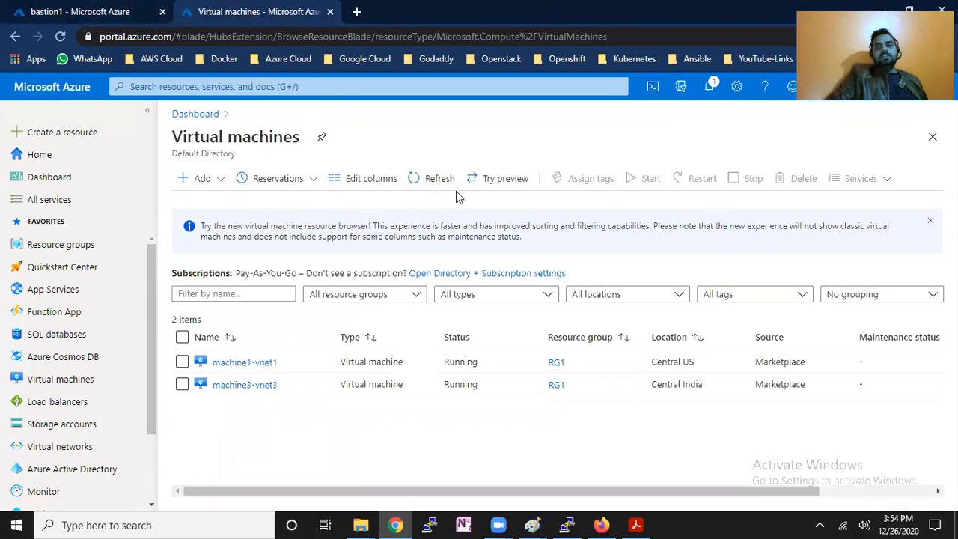
Open machine5, confirm no public IP and private IP 192.168.10.5, and show its Connect options.
{"action": "left_click", "coordinate": [435, 180]}
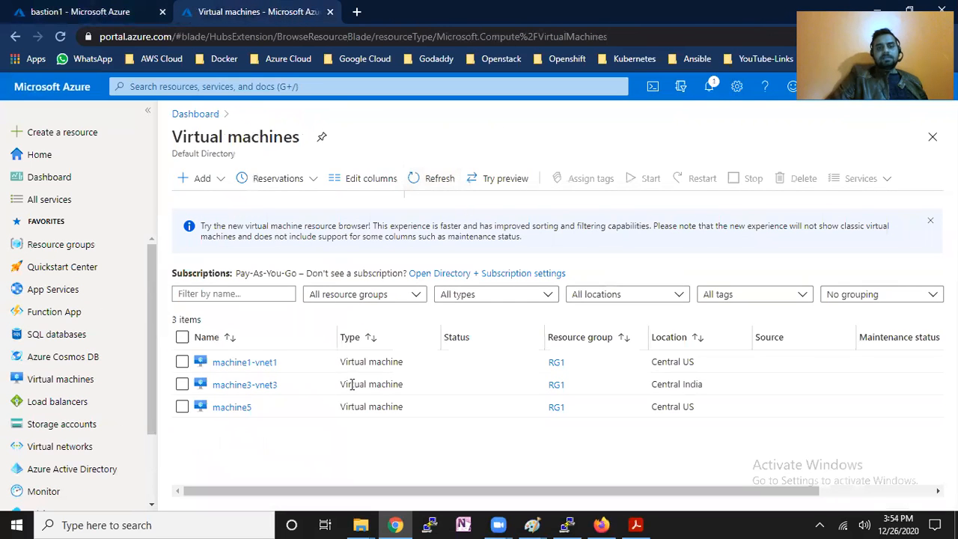
{"action": "left_click", "coordinate": [233, 409]}
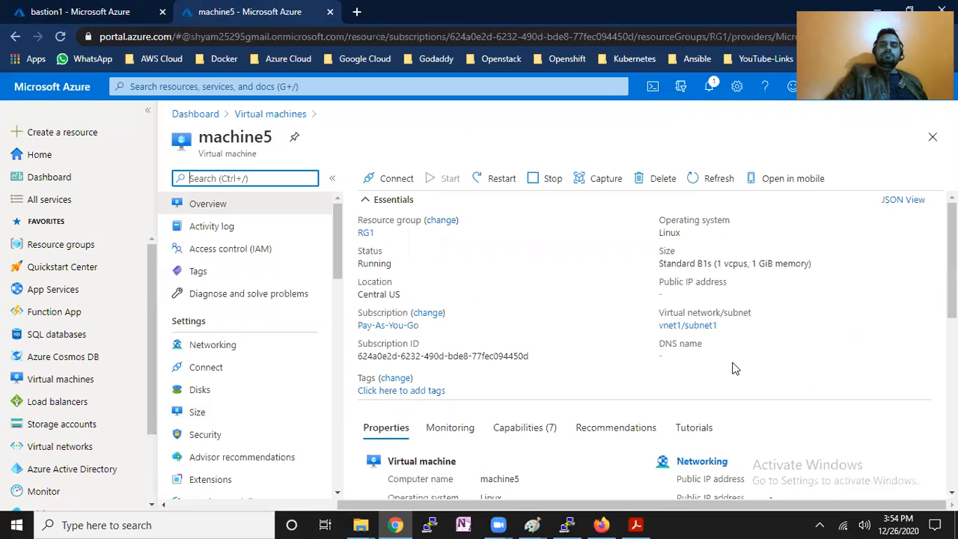
{"action": "scroll", "coordinate": [929, 272], "scroll_direction": "down", "scroll_amount": 1}
{"action": "mouse_move", "coordinate": [952, 278]}
{"action": "left_mouse_down"}
{"action": "mouse_move", "coordinate": [952, 259]}
{"action": "mouse_move", "coordinate": [952, 272]}
{"action": "left_mouse_up"}
{"action": "left_click", "coordinate": [701, 252]}
{"action": "triple_click", "coordinate": [701, 251]}
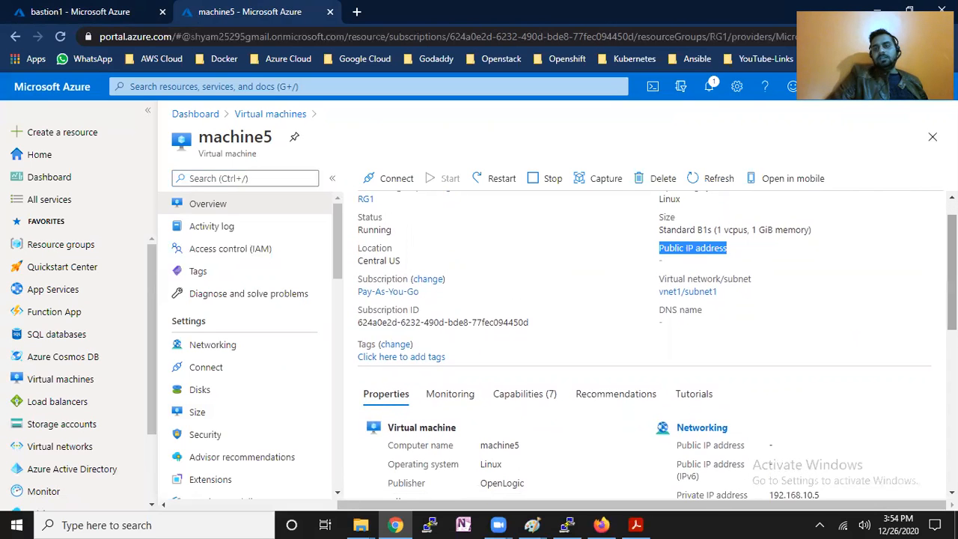
{"action": "scroll", "coordinate": [806, 356], "scroll_direction": "down", "scroll_amount": 3}
{"action": "triple_click", "coordinate": [792, 370]}
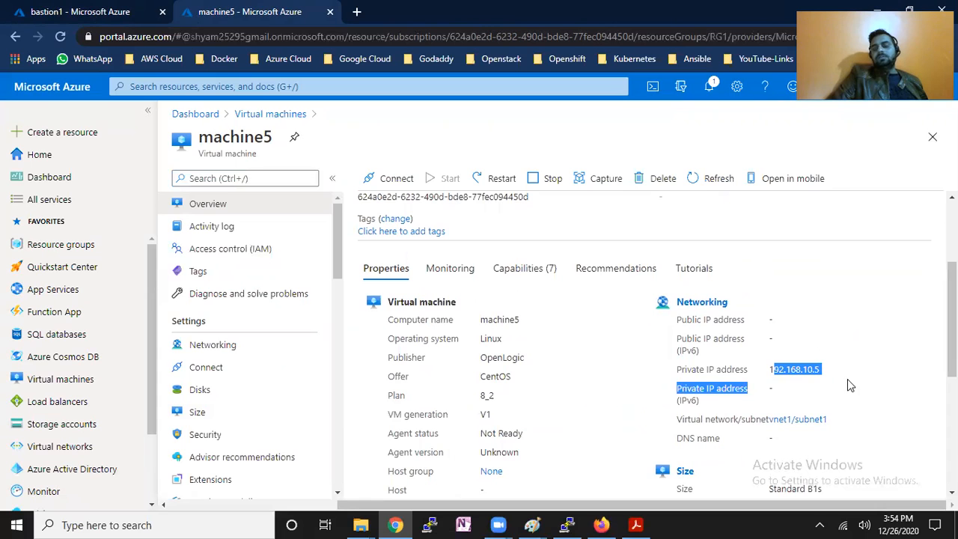
{"action": "left_click_drag", "start_coordinate": [953, 363], "coordinate": [952, 303]}
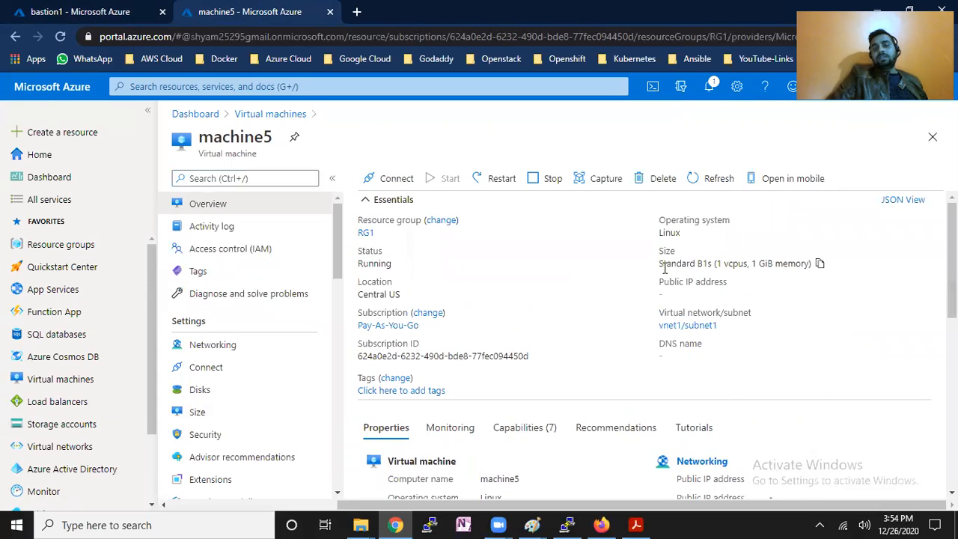
{"action": "left_click", "coordinate": [398, 183]}
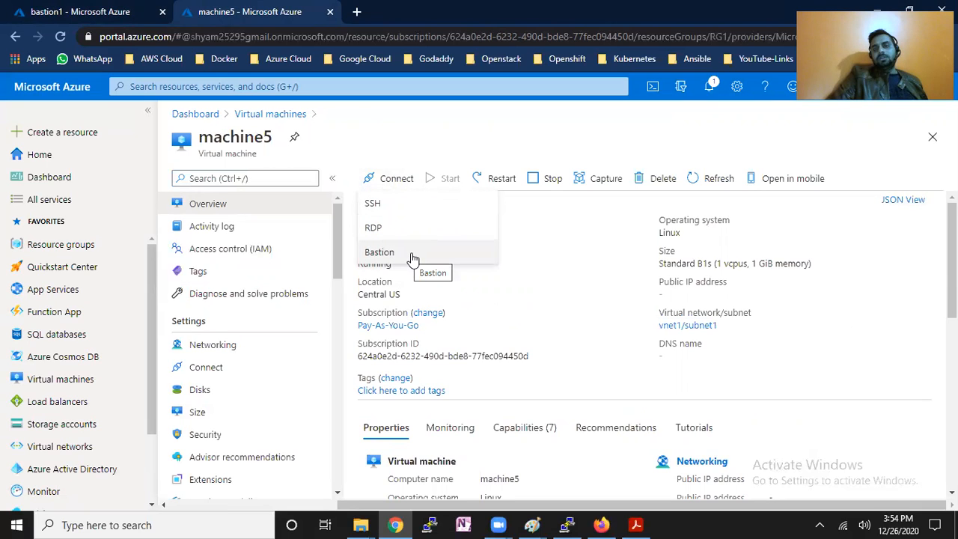
Open machine5's Bastion connection page, which shows bastion1 Updating with a failed-state error.
{"action": "left_click", "coordinate": [214, 370]}
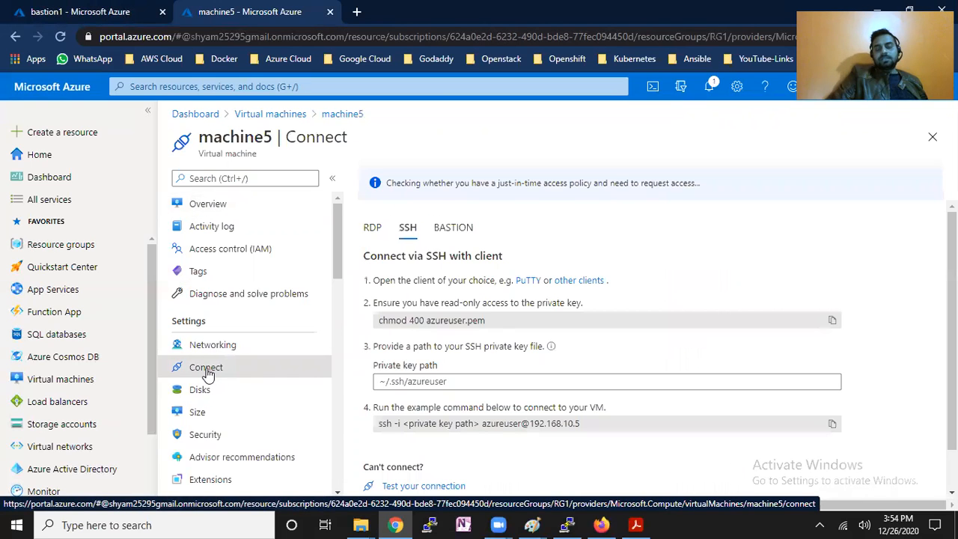
{"action": "left_click", "coordinate": [408, 232]}
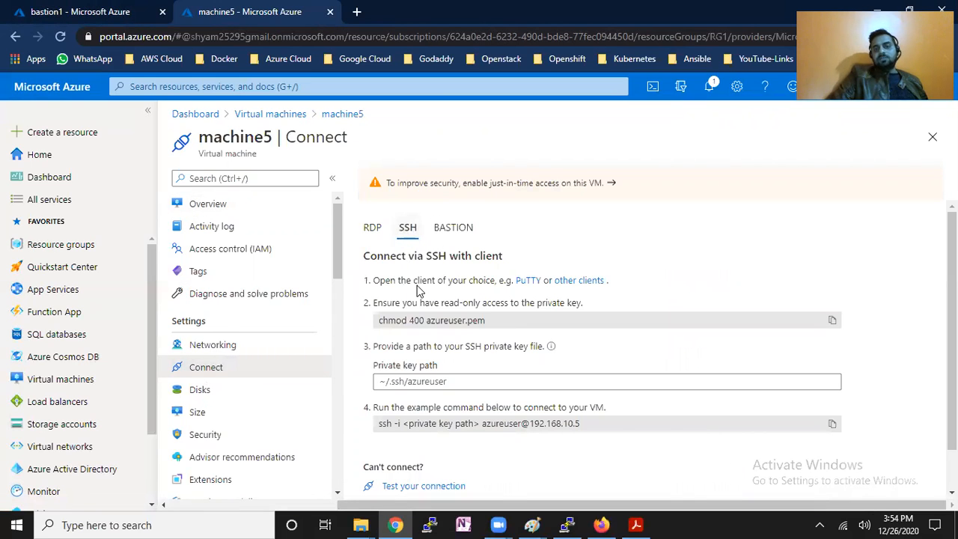
{"action": "left_click", "coordinate": [451, 231]}
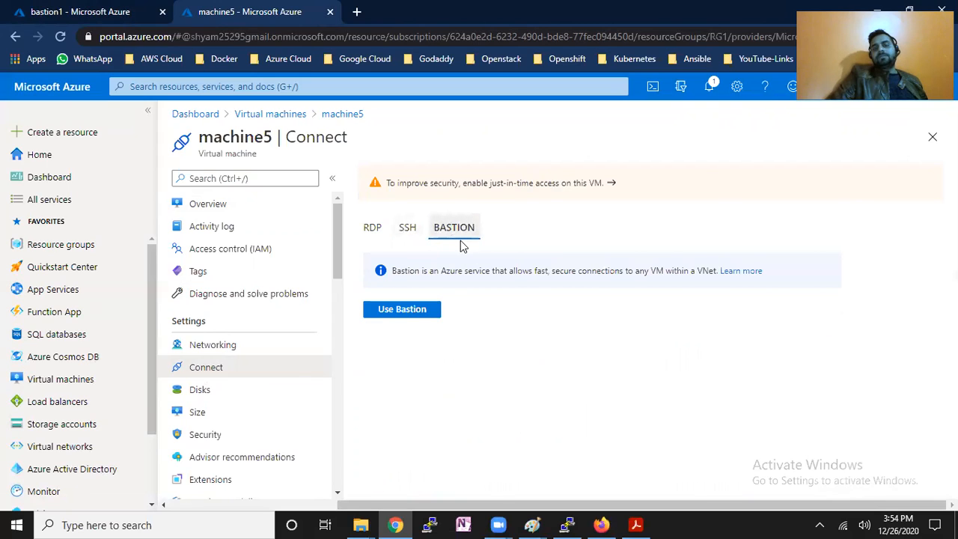
{"action": "left_click", "coordinate": [402, 315]}
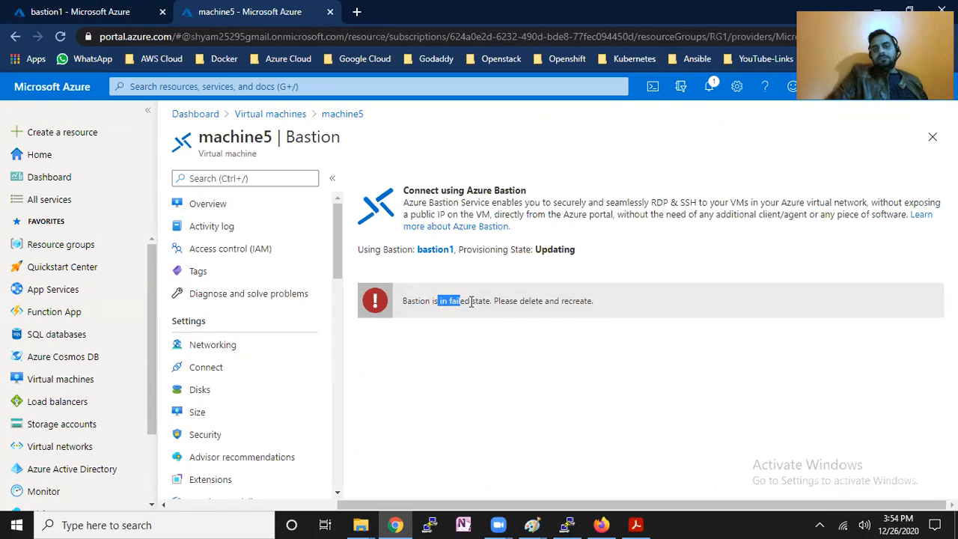
{"action": "left_click_drag", "start_coordinate": [555, 301], "coordinate": [594, 301]}
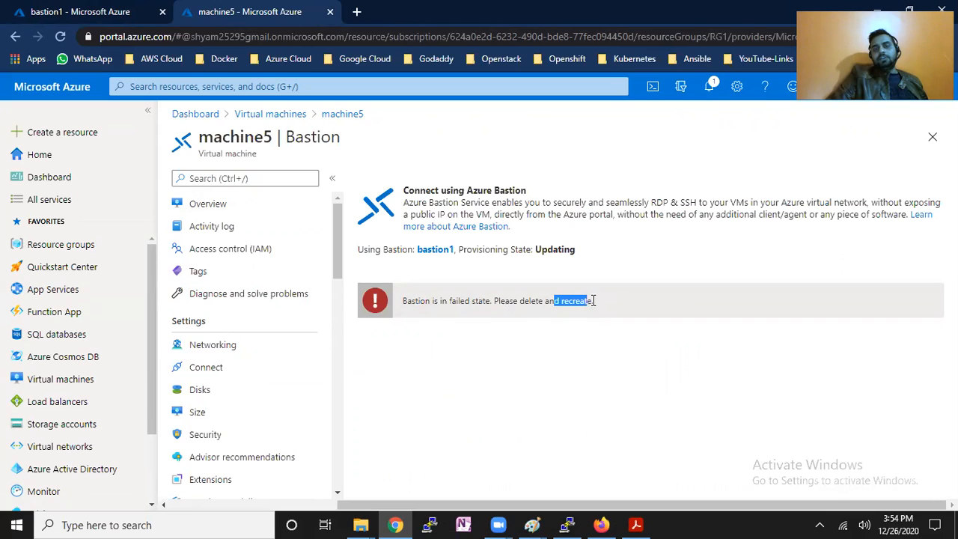
{"action": "left_click_drag", "start_coordinate": [490, 251], "coordinate": [582, 249]}
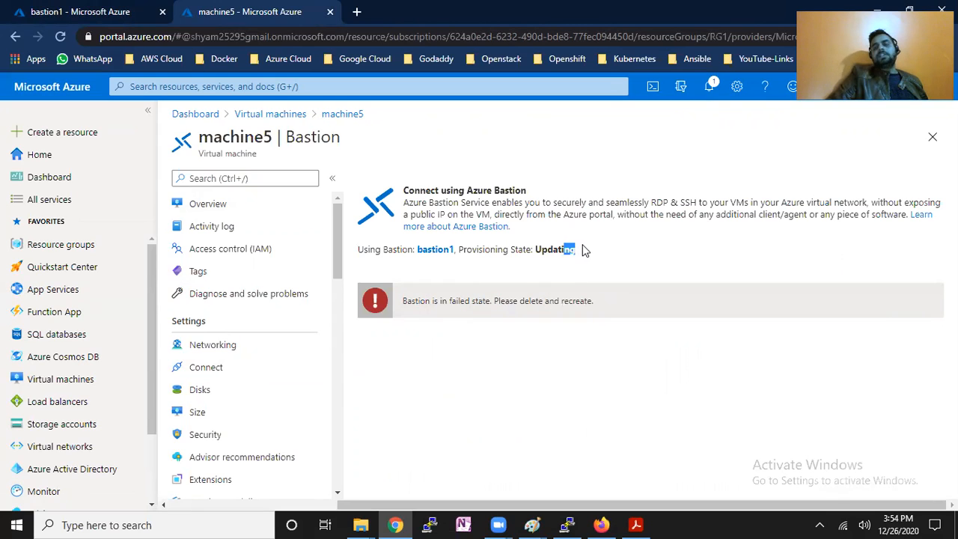
Check bastion1's Updating state in its Overview and Activity log, then return to machine5's page.
{"action": "left_click", "coordinate": [120, 10]}
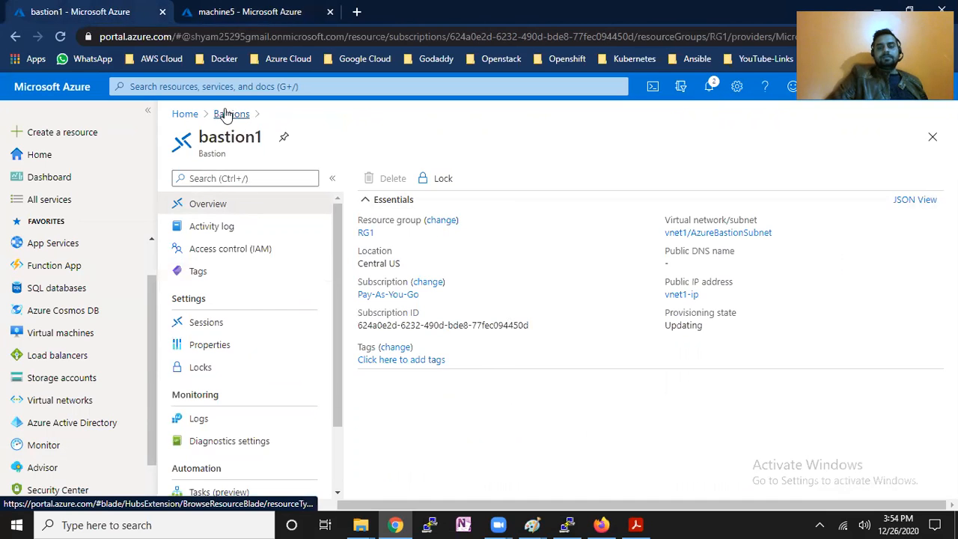
{"action": "left_click_drag", "start_coordinate": [666, 326], "coordinate": [710, 335]}
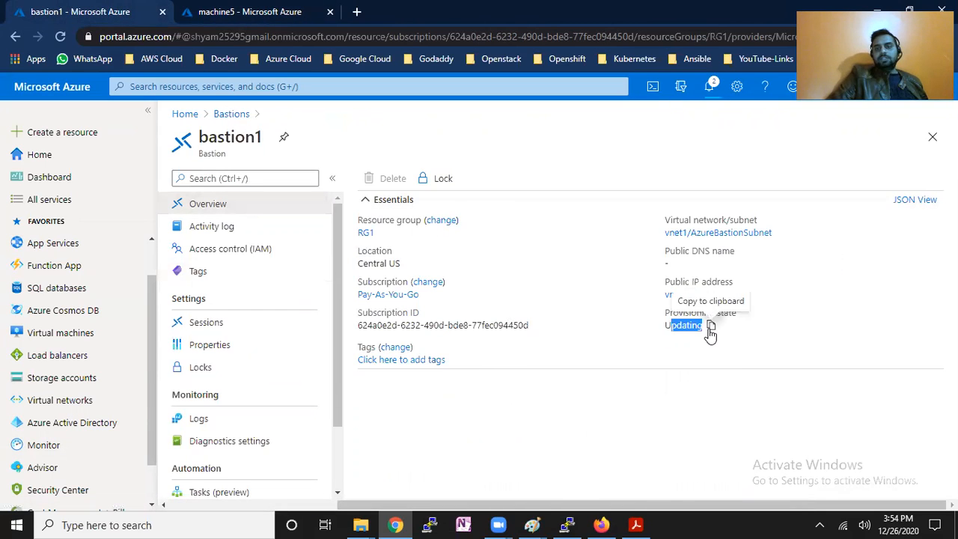
{"action": "left_click", "coordinate": [229, 232]}
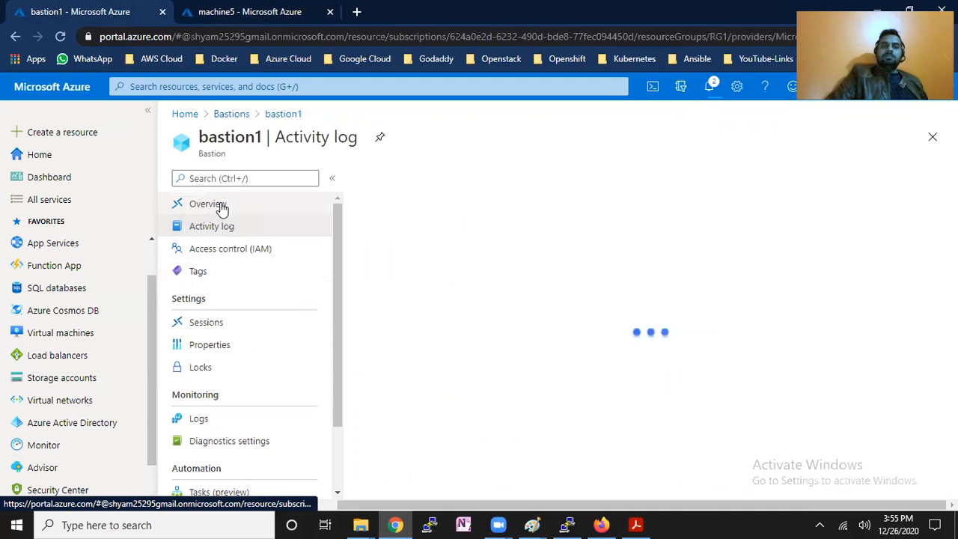
{"action": "left_click", "coordinate": [222, 206]}
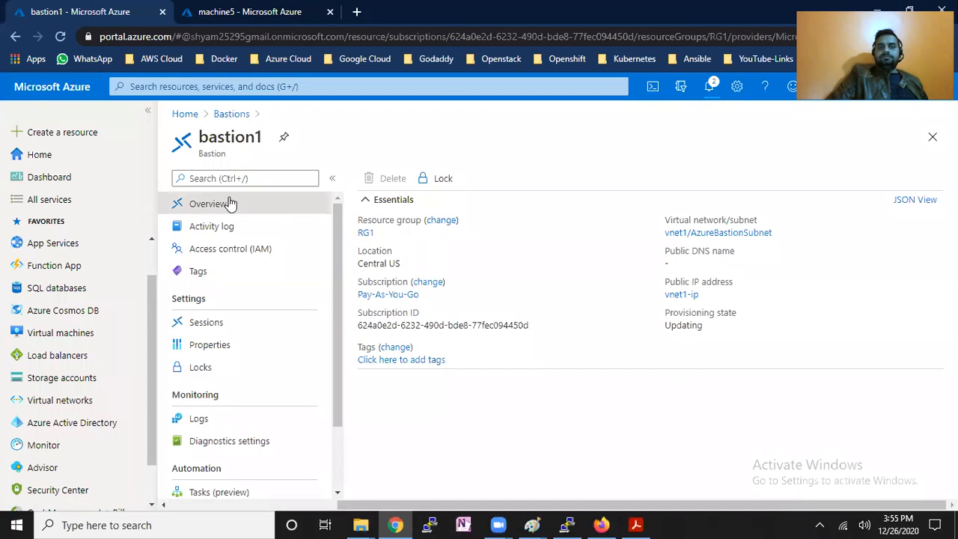
{"action": "left_click", "coordinate": [247, 10]}
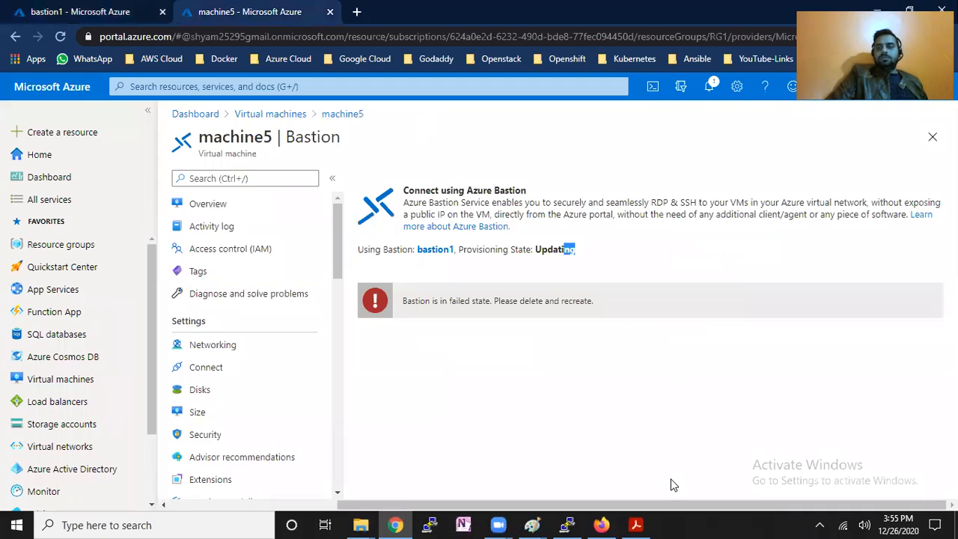
Reload bastion1's Overview to confirm its provisioning state is now Succeeded.
{"action": "left_click", "coordinate": [79, 11]}
{"action": "left_click", "coordinate": [204, 226]}
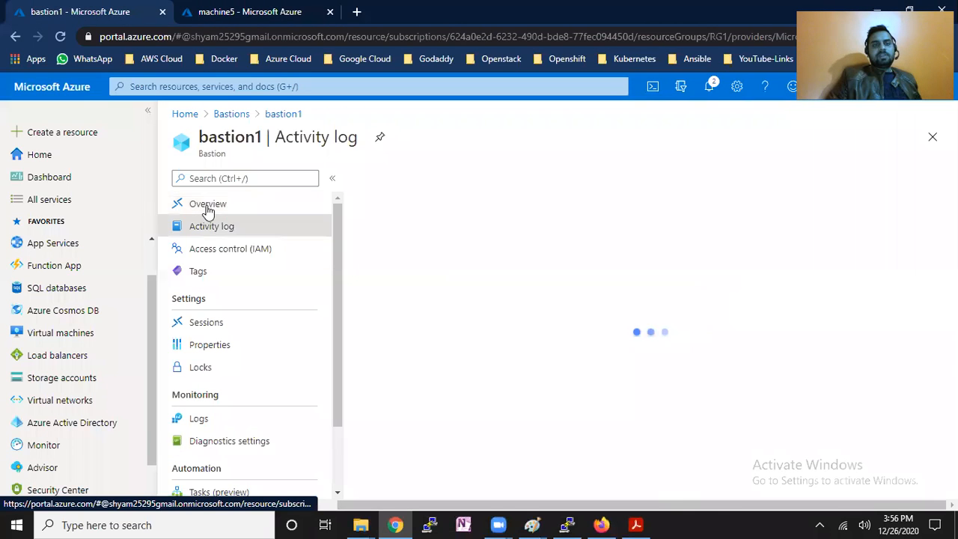
{"action": "left_click", "coordinate": [208, 209]}
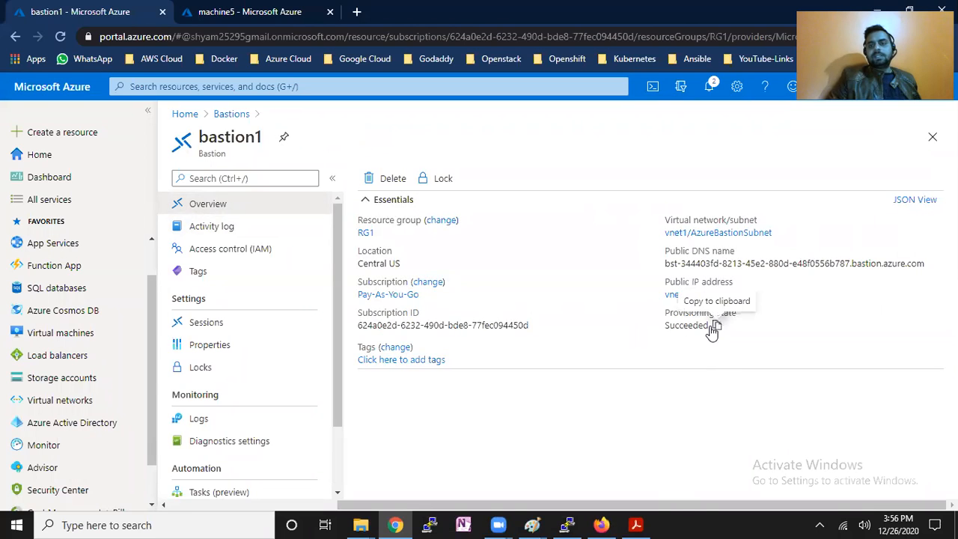
{"action": "left_click", "coordinate": [229, 12]}
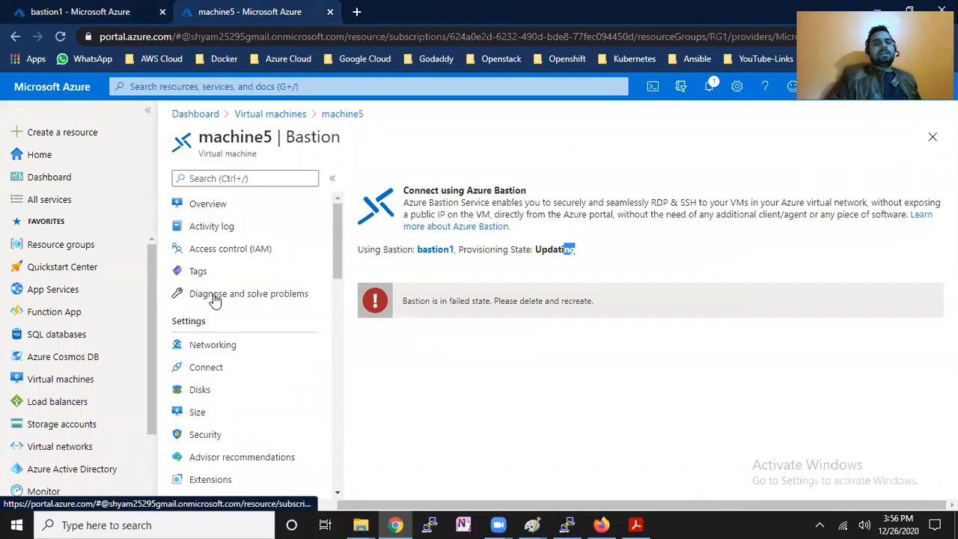
Reopen machine5 from Virtual machines and choose Connect with the Bastion method.
{"action": "left_click", "coordinate": [277, 113]}
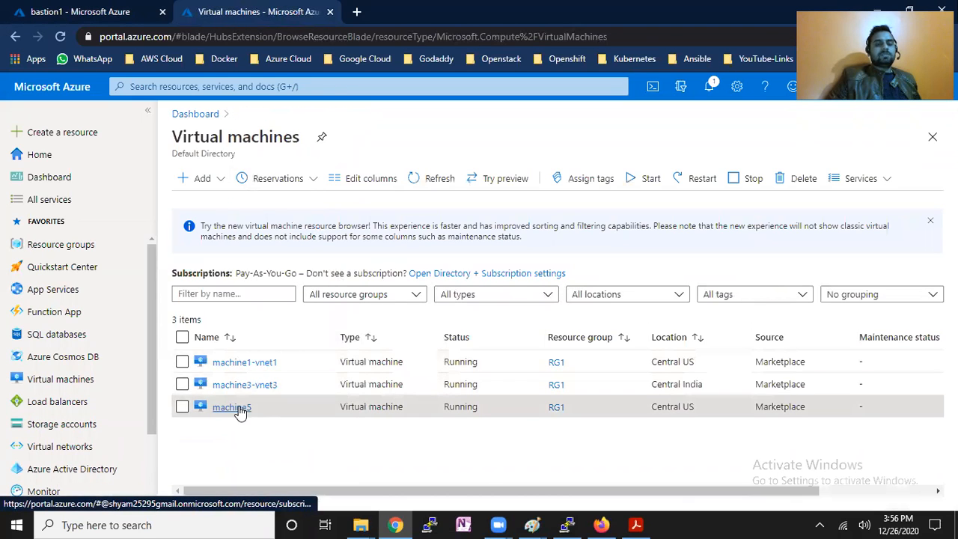
{"action": "left_click", "coordinate": [240, 409]}
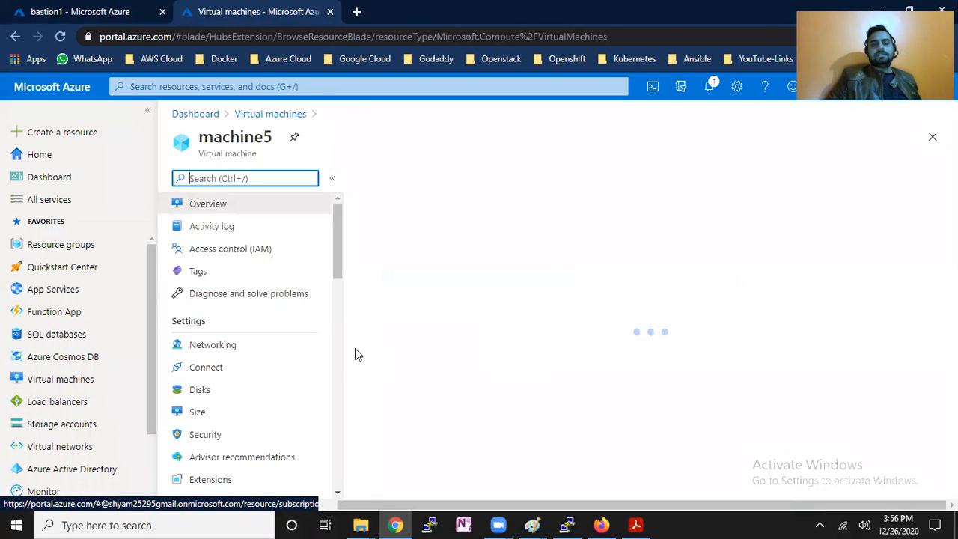
{"action": "left_click", "coordinate": [224, 370]}
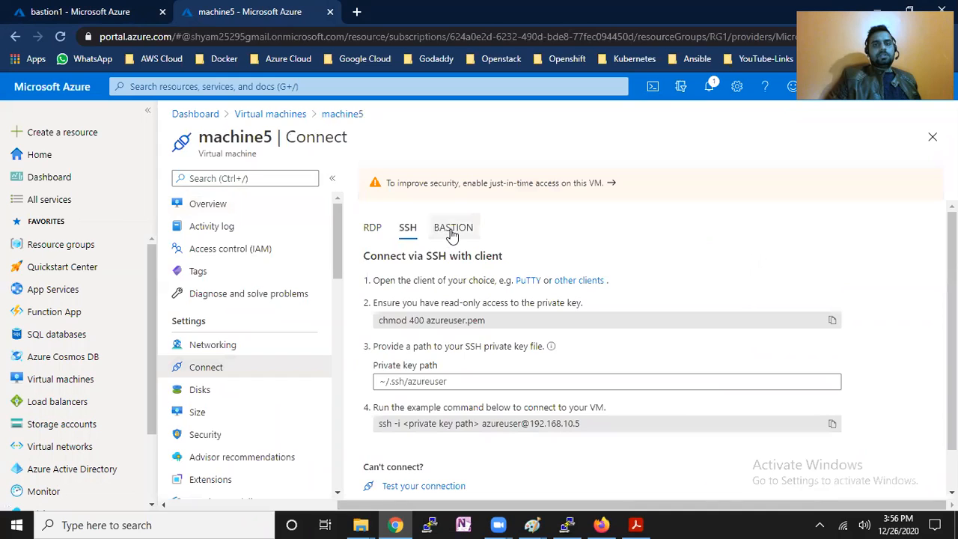
{"action": "left_click", "coordinate": [452, 229]}
Open machine5's Bastion login form, try the local key-file option, then revert to Password.
{"action": "left_click", "coordinate": [412, 312]}
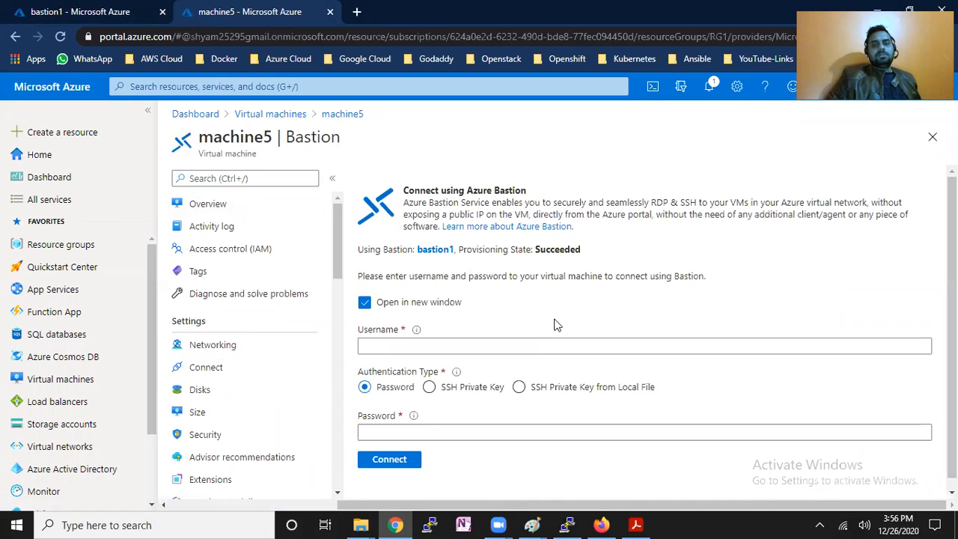
{"action": "scroll", "coordinate": [898, 314], "scroll_direction": "down", "scroll_amount": 1}
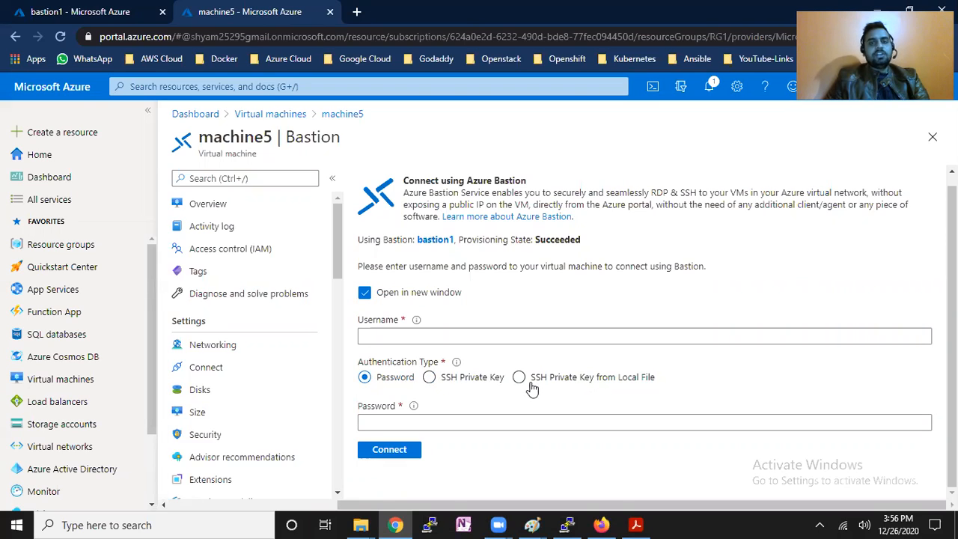
{"action": "left_click", "coordinate": [648, 384]}
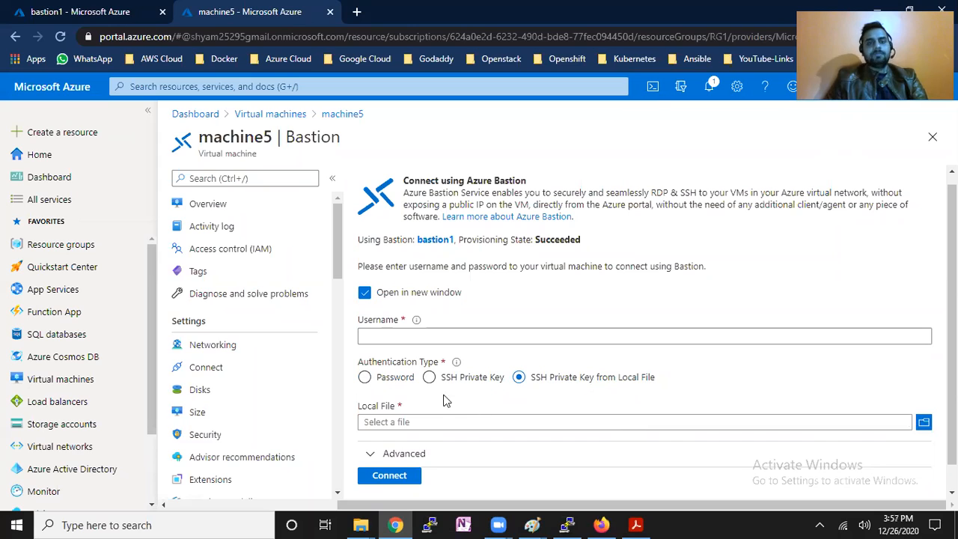
{"action": "left_click", "coordinate": [365, 379]}
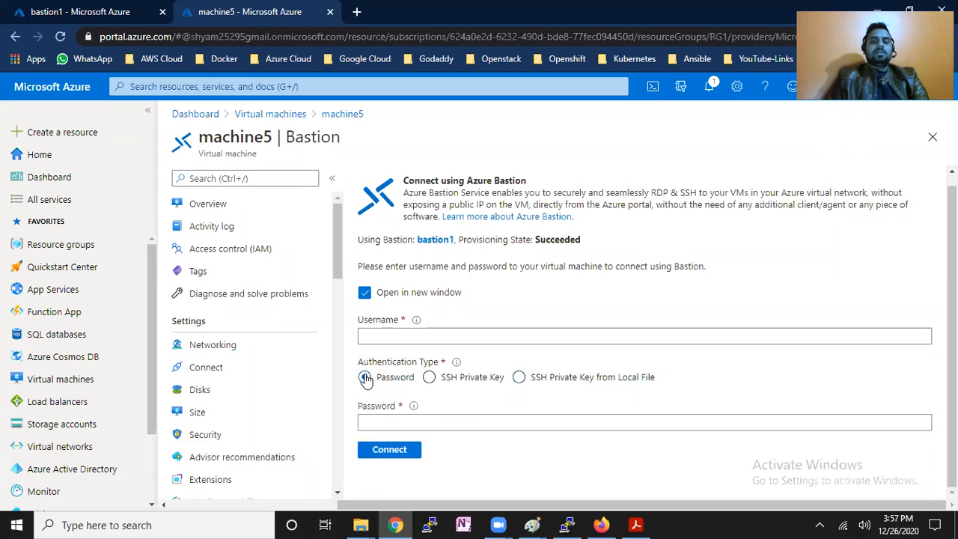
Enter username azureuser and the VM password, then bring the Paint network diagram forward.
{"action": "left_click", "coordinate": [409, 335]}
{"action": "type", "text": "azureuser"}
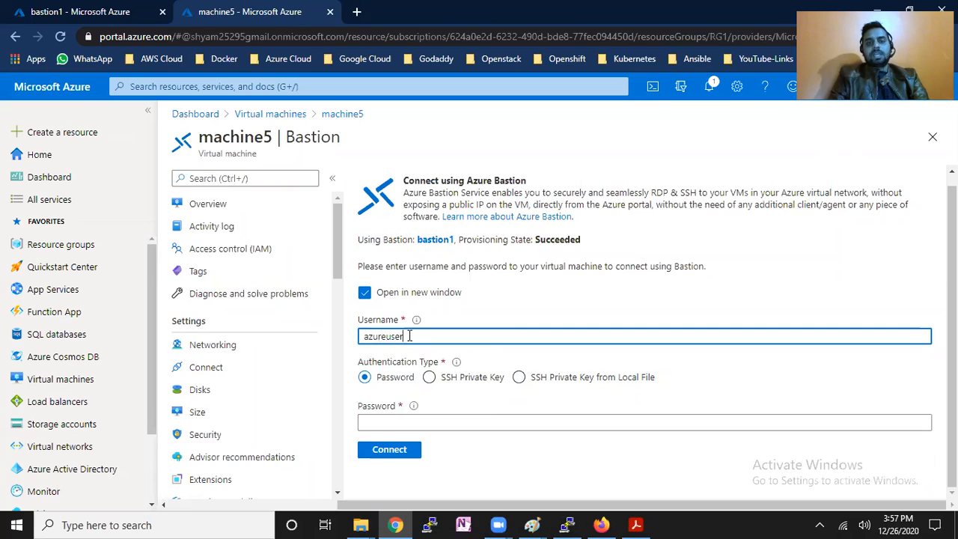
{"action": "key", "text": "Tab"}
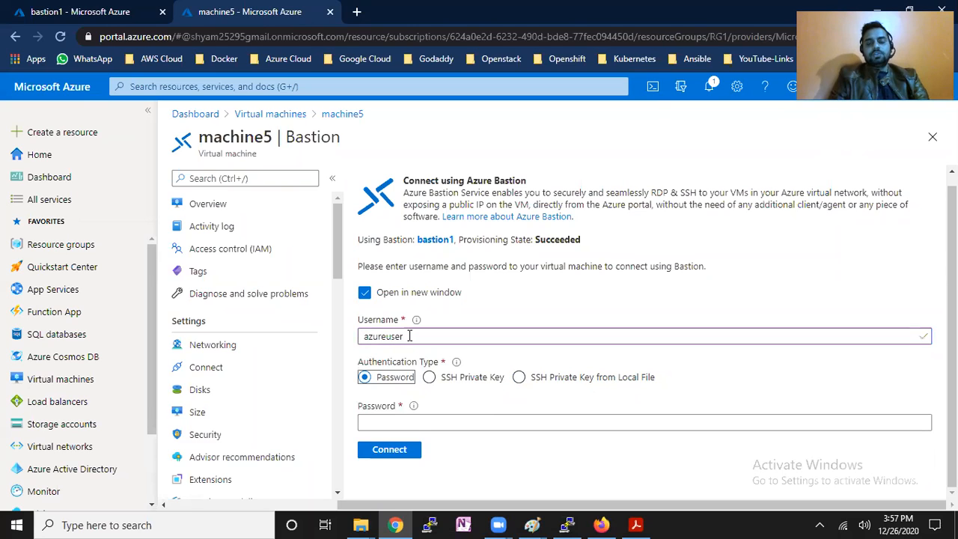
{"action": "left_click", "coordinate": [414, 422]}
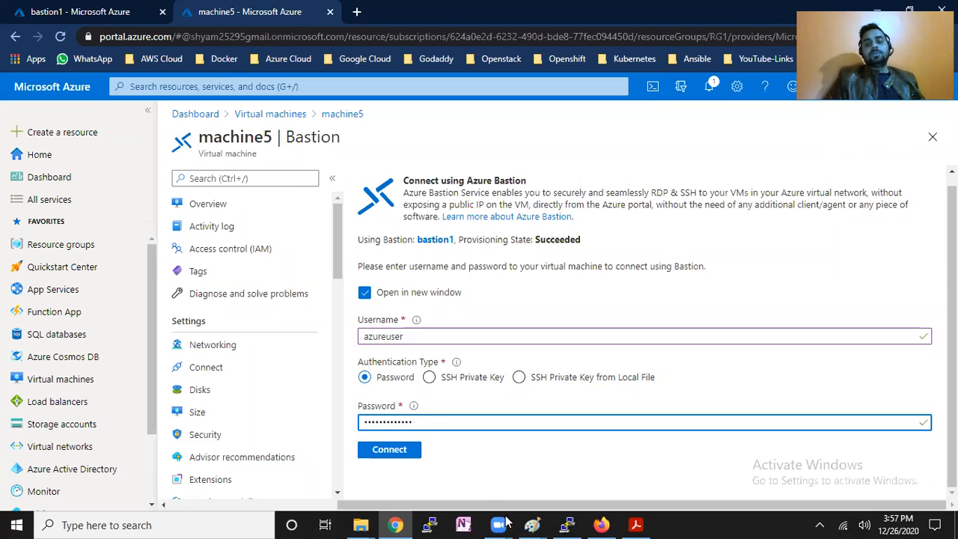
{"action": "mouse_move", "coordinate": [533, 525]}
{"action": "left_click", "coordinate": [584, 490]}
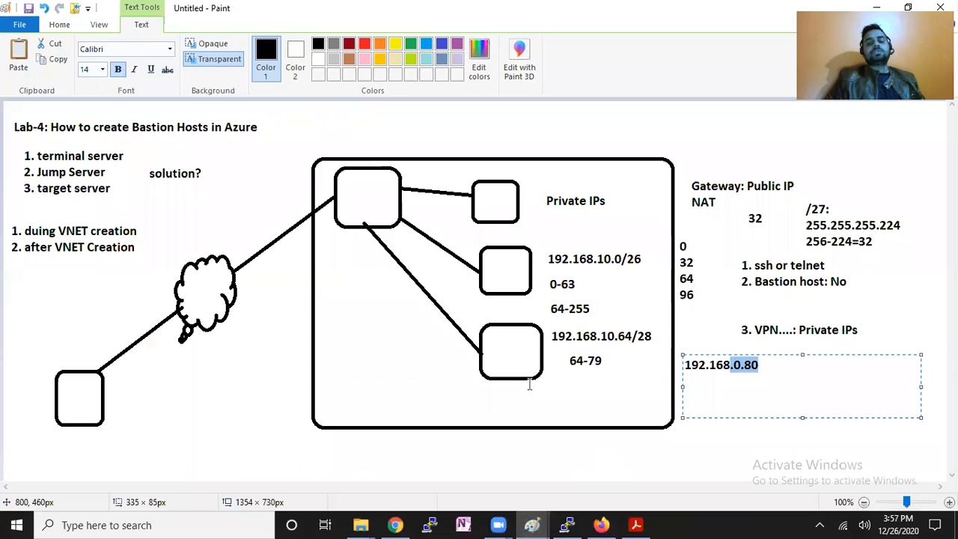
With the thickest pencil, trace the line from the lower-left box through the cloud.
{"action": "left_click", "coordinate": [259, 360]}
{"action": "left_click", "coordinate": [171, 50]}
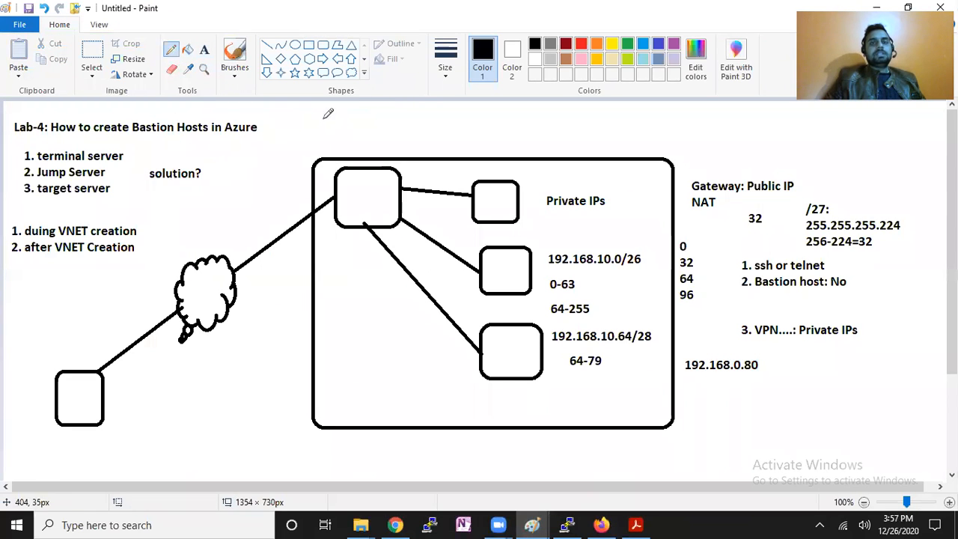
{"action": "left_click", "coordinate": [445, 60]}
{"action": "left_click", "coordinate": [305, 216]}
{"action": "mouse_move", "coordinate": [69, 396]}
{"action": "left_mouse_down"}
{"action": "mouse_move", "coordinate": [179, 331]}
{"action": "mouse_move", "coordinate": [359, 193]}
{"action": "mouse_move", "coordinate": [507, 336]}
{"action": "mouse_move", "coordinate": [507, 349]}
{"action": "left_mouse_up"}
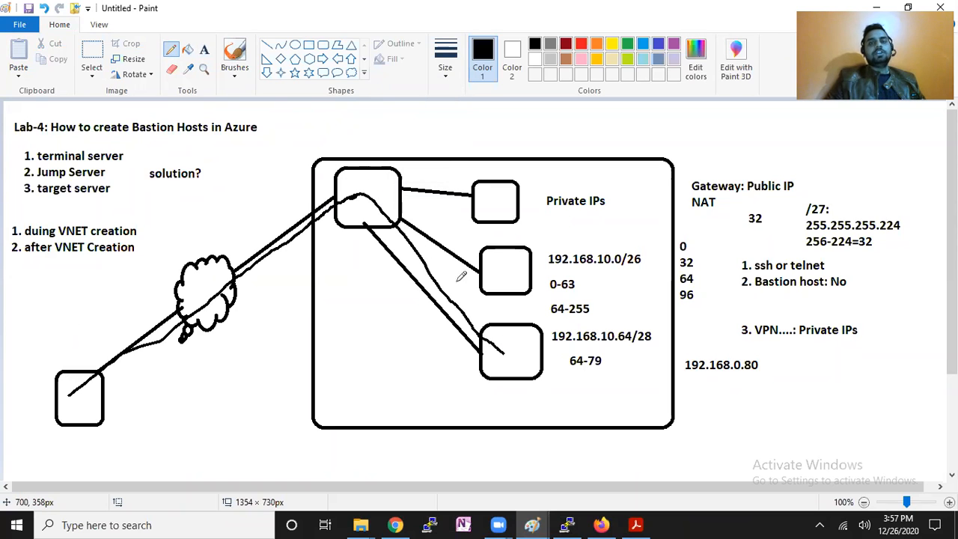
Circle the top-left box and the 192.168.10.64/28 box, then launch machine5's Bastion SSH session.
{"action": "mouse_move", "coordinate": [378, 183]}
{"action": "left_mouse_down"}
{"action": "mouse_move", "coordinate": [367, 154]}
{"action": "mouse_move", "coordinate": [345, 234]}
{"action": "mouse_move", "coordinate": [397, 145]}
{"action": "mouse_move", "coordinate": [379, 218]}
{"action": "mouse_move", "coordinate": [351, 187]}
{"action": "mouse_move", "coordinate": [394, 179]}
{"action": "left_mouse_up"}
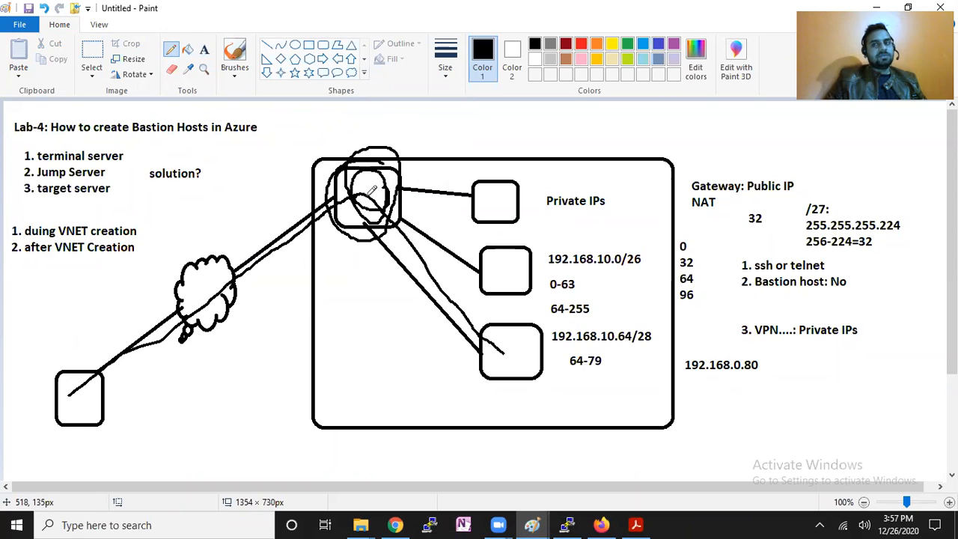
{"action": "mouse_move", "coordinate": [535, 345]}
{"action": "left_mouse_down"}
{"action": "mouse_move", "coordinate": [493, 350]}
{"action": "mouse_move", "coordinate": [512, 356]}
{"action": "mouse_move", "coordinate": [518, 337]}
{"action": "mouse_move", "coordinate": [503, 362]}
{"action": "left_mouse_up"}
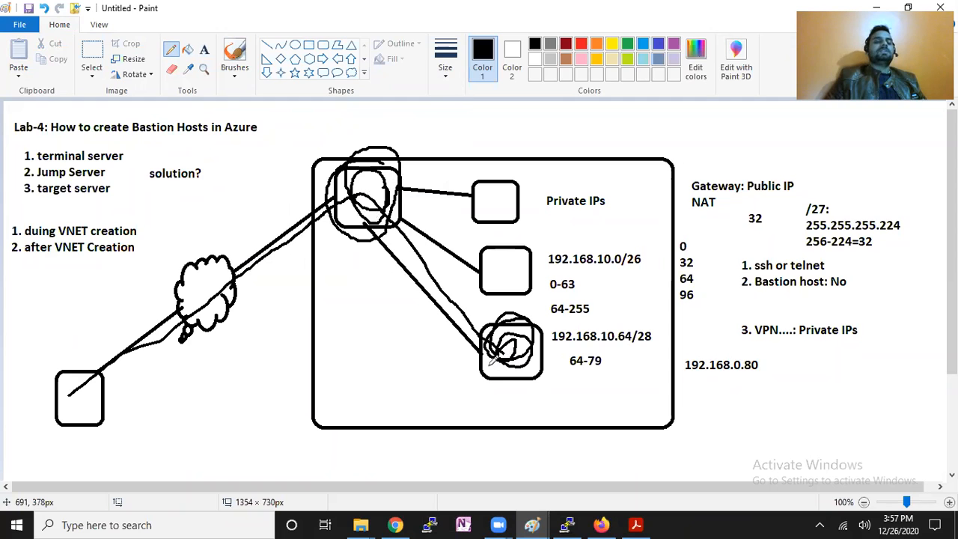
{"action": "left_click", "coordinate": [396, 525]}
{"action": "left_click", "coordinate": [414, 449]}
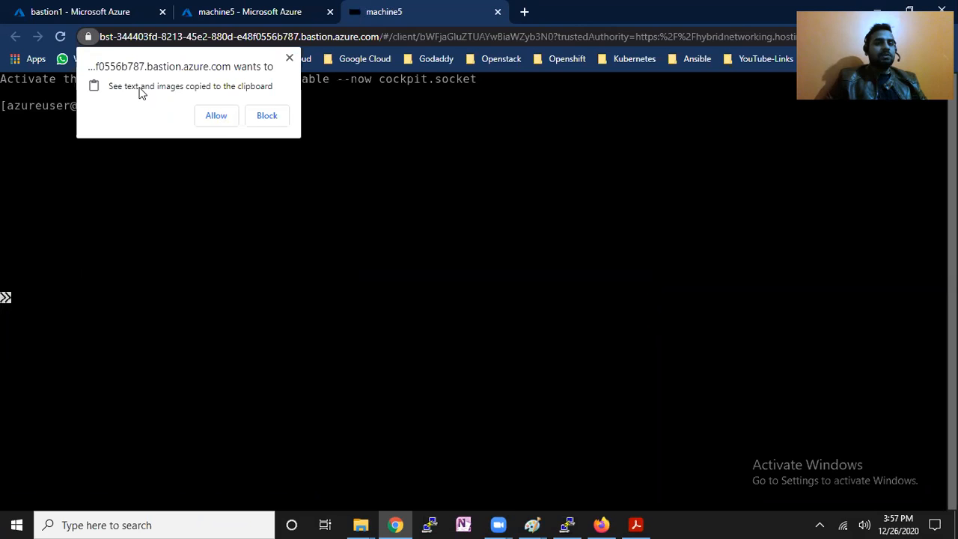
Allow clipboard access and run 'sudo su -' for a root shell on machine5.
{"action": "left_click", "coordinate": [217, 119]}
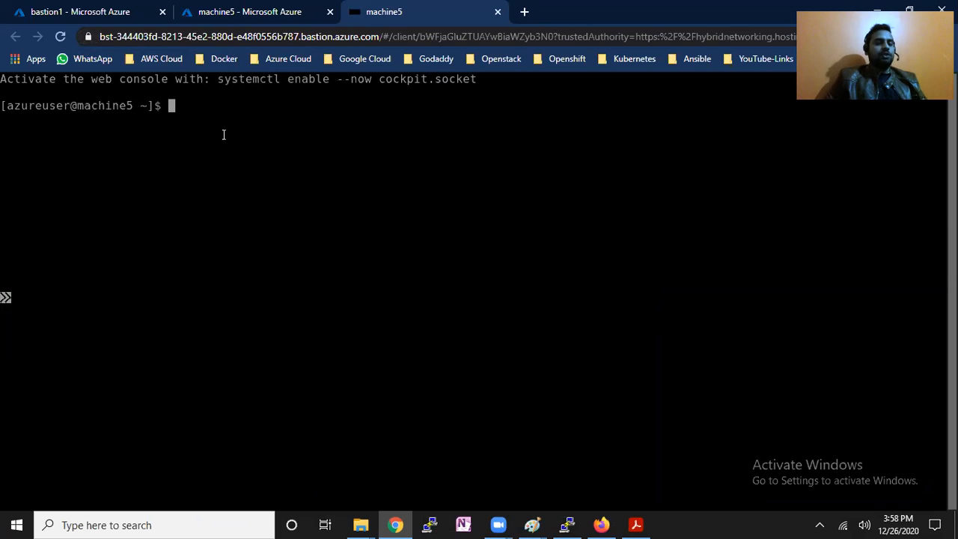
{"action": "key", "text": "Return"}
{"action": "key", "text": "Return"}
{"action": "key", "text": "Return"}
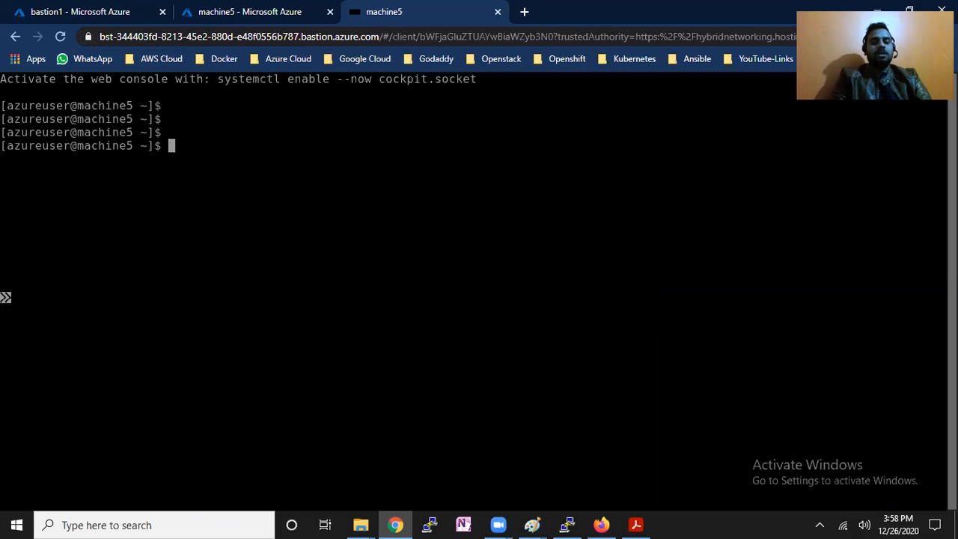
{"action": "type", "text": "sudo su -"}
{"action": "key", "text": "Return"}
{"action": "key", "text": "Return"}
{"action": "key", "text": "Return"}
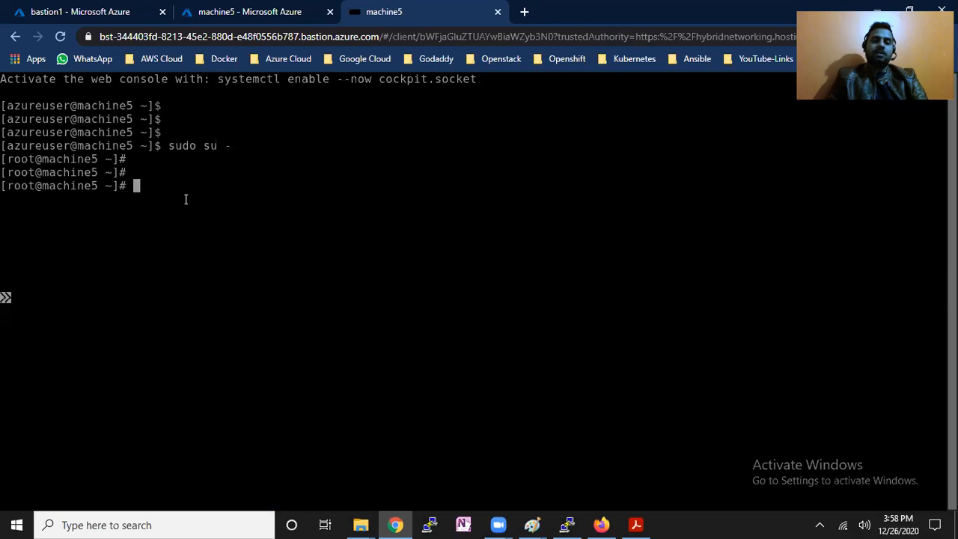
{"action": "left_click", "coordinate": [209, 9]}
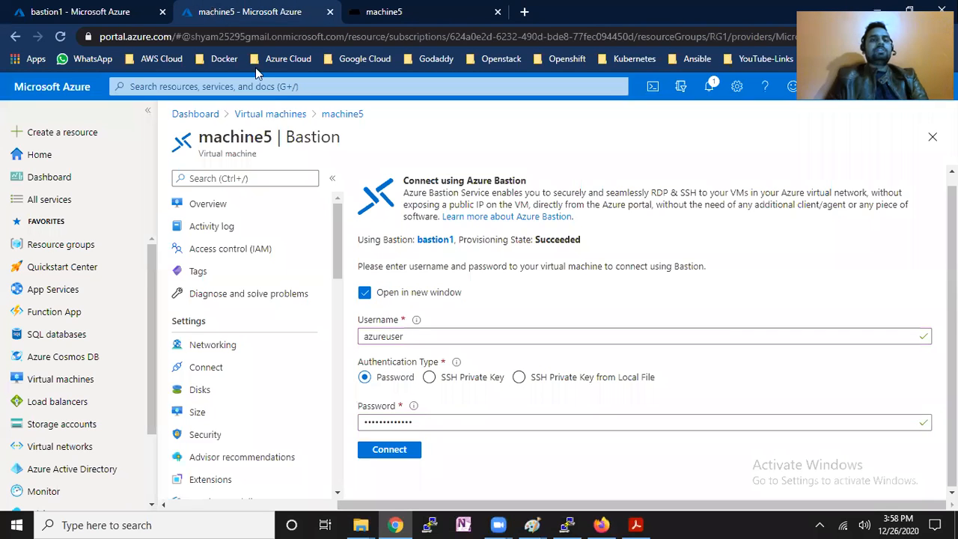
Delete the machine5 session from bastion1's Sessions list and check the machine5 terminal's reaction.
{"action": "left_click", "coordinate": [270, 113]}
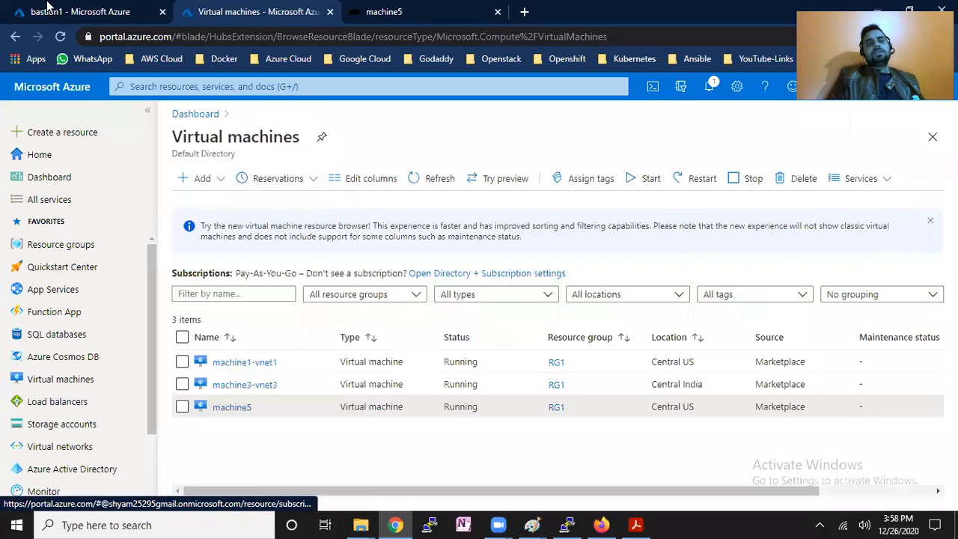
{"action": "left_click", "coordinate": [45, 9]}
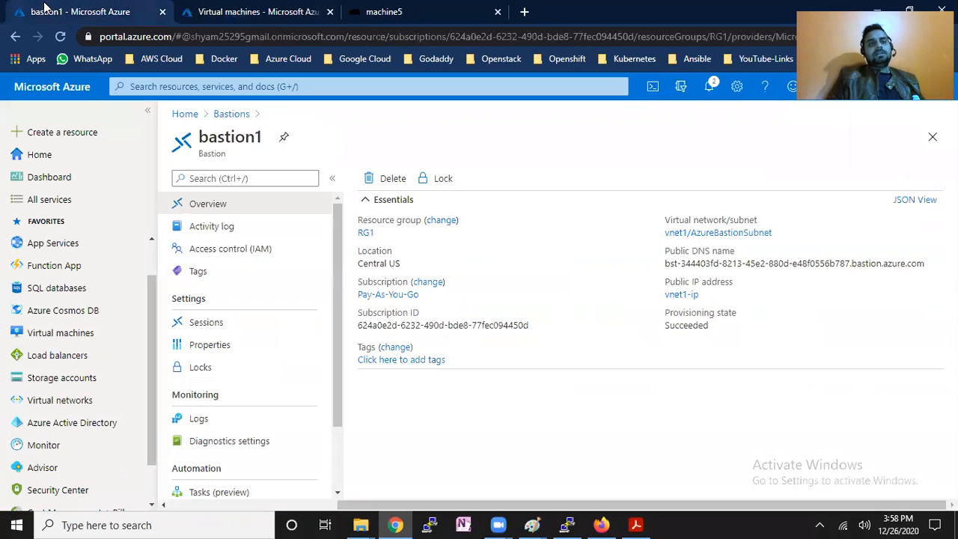
{"action": "left_click", "coordinate": [226, 329]}
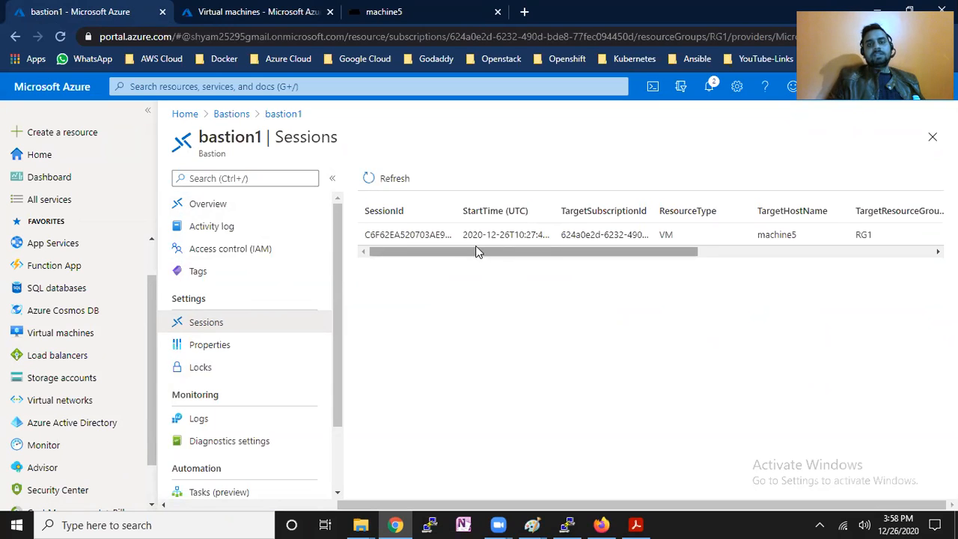
{"action": "left_click_drag", "start_coordinate": [591, 256], "coordinate": [831, 251]}
{"action": "left_click", "coordinate": [932, 235]}
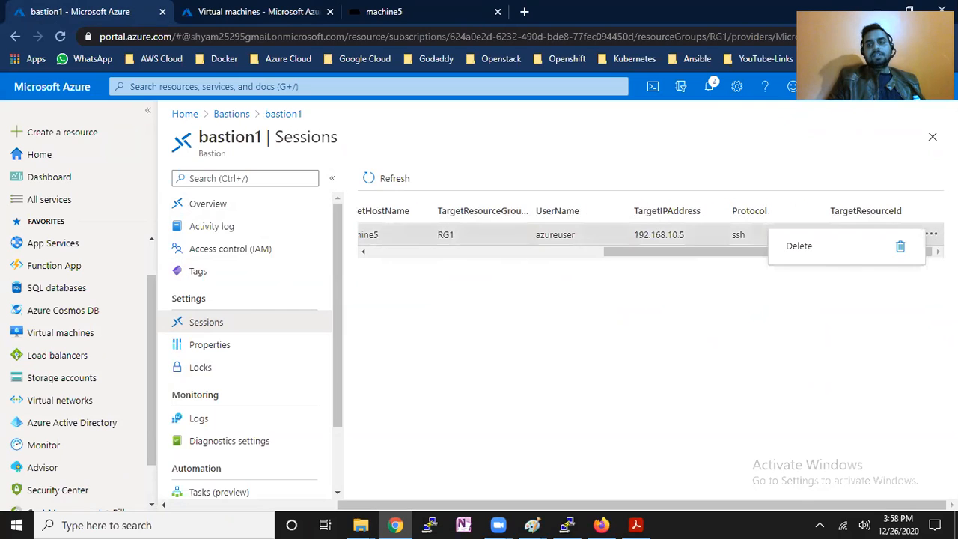
{"action": "left_click", "coordinate": [842, 249]}
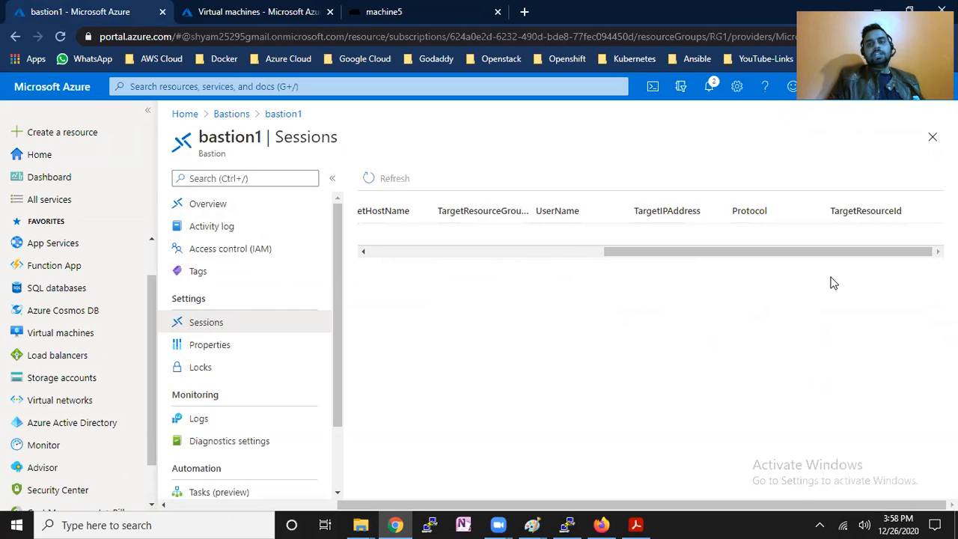
{"action": "left_click", "coordinate": [422, 21]}
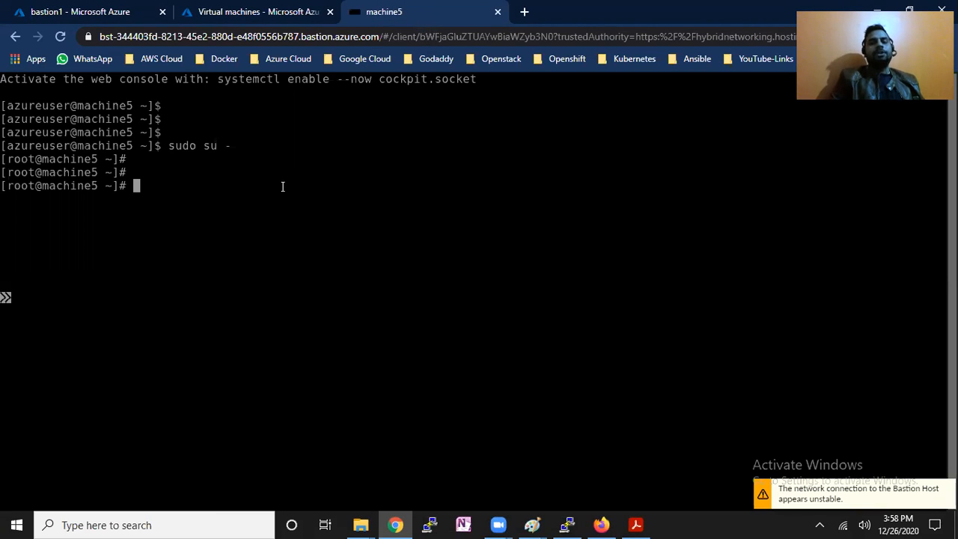
Close the machine5 terminal, open machine1-vnet1 and choose Connect via Bastion.
{"action": "left_click", "coordinate": [498, 12]}
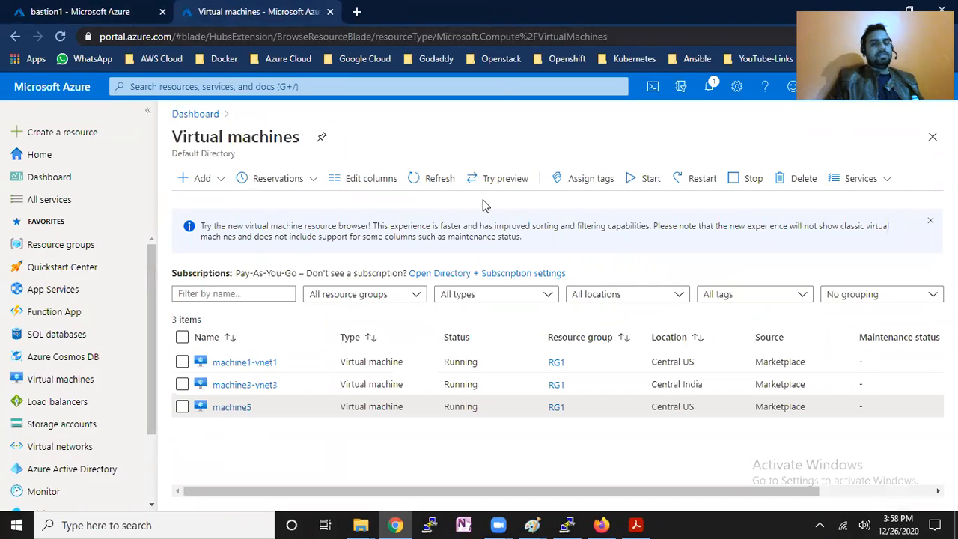
{"action": "left_click", "coordinate": [250, 365]}
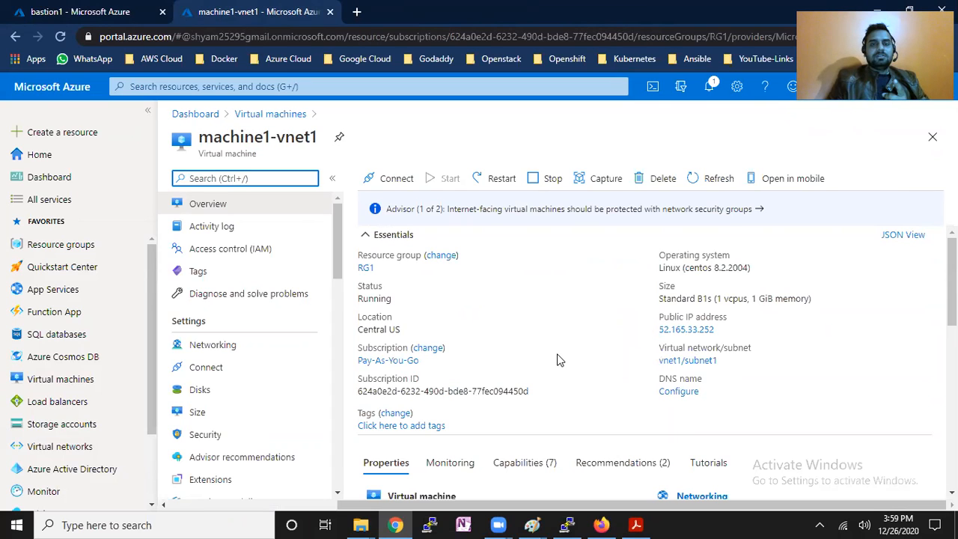
{"action": "left_click", "coordinate": [401, 180]}
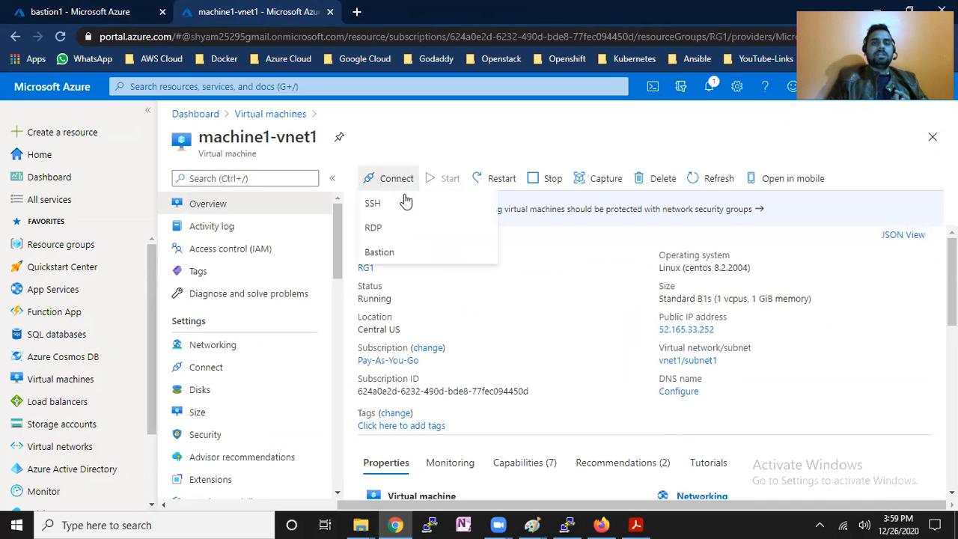
{"action": "left_click", "coordinate": [408, 255]}
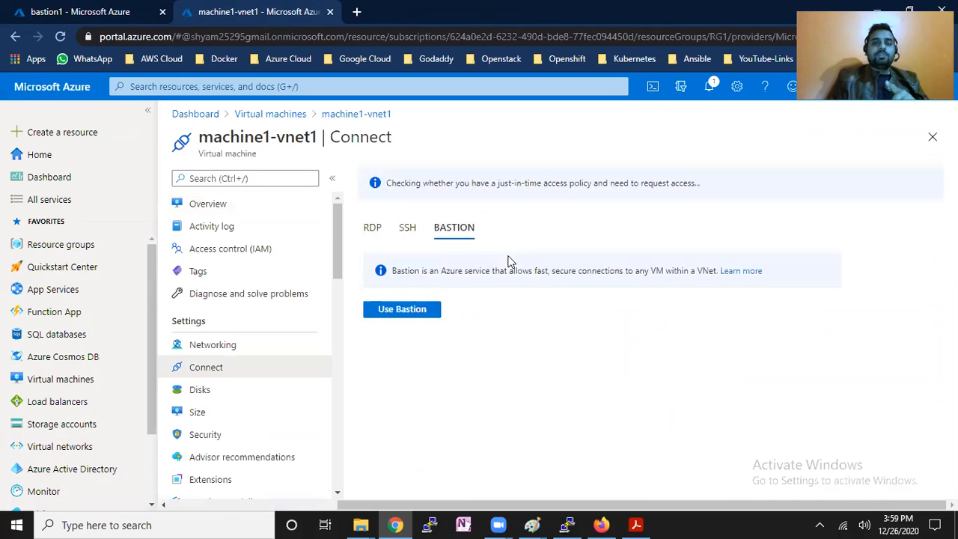
Log into machine1-vnet1 through Bastion as azureuser with its password, then close the terminal.
{"action": "left_click", "coordinate": [432, 311]}
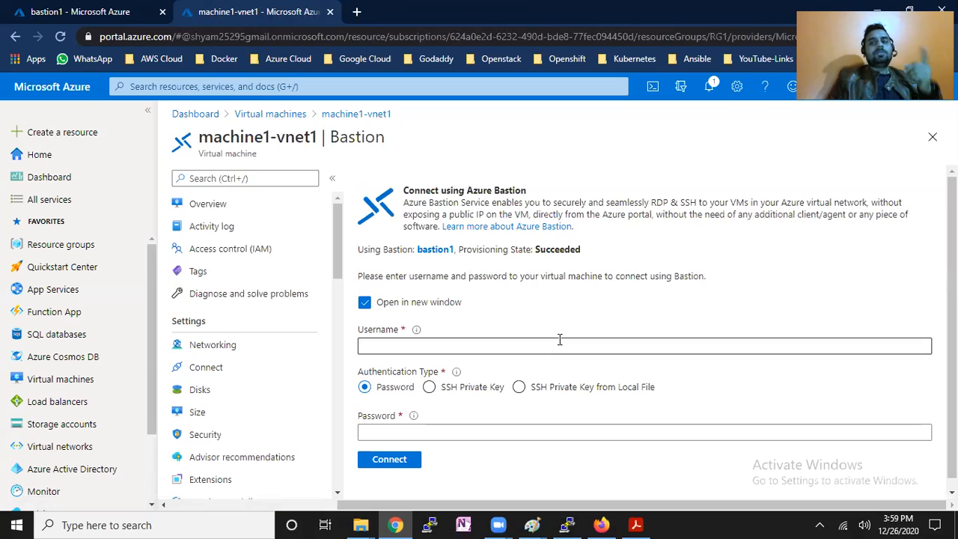
{"action": "left_click", "coordinate": [563, 341]}
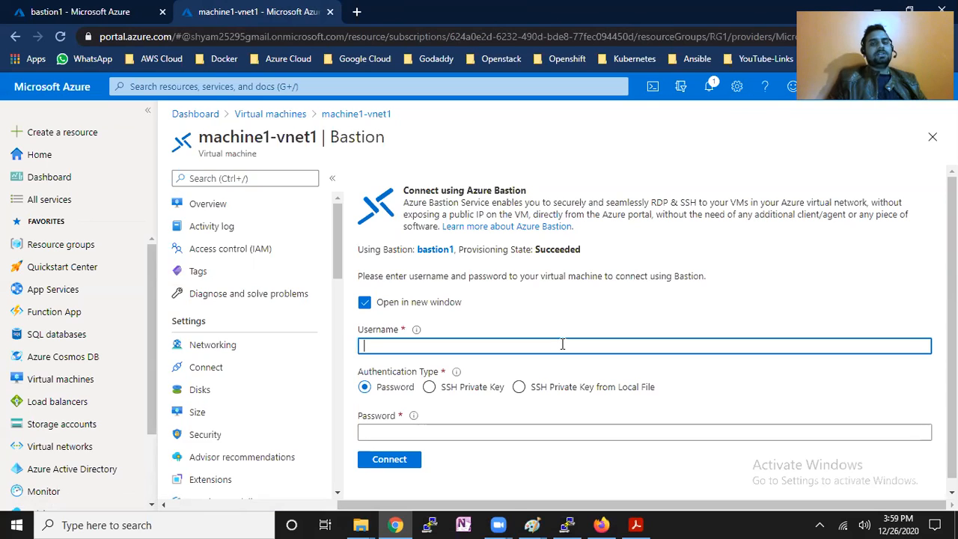
{"action": "type", "text": "azureuser"}
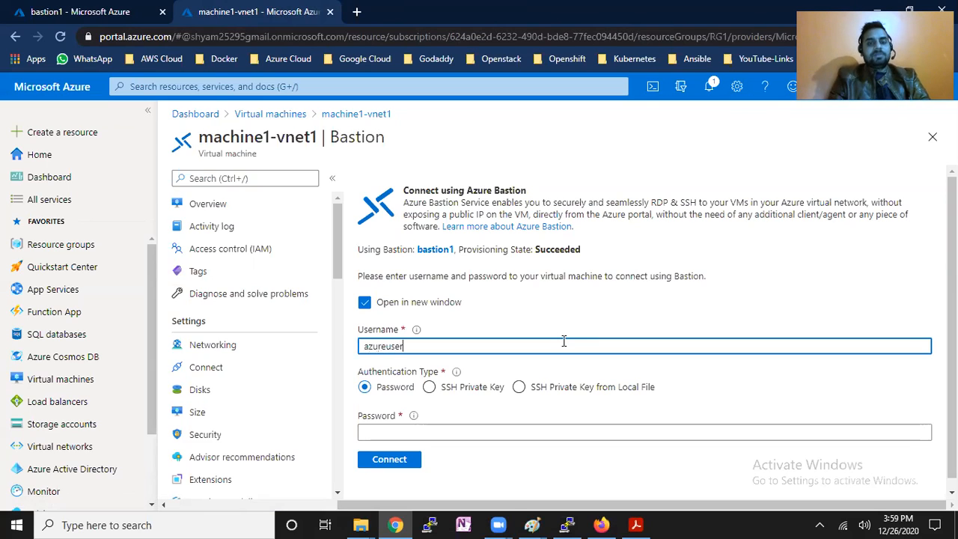
{"action": "left_click", "coordinate": [493, 431]}
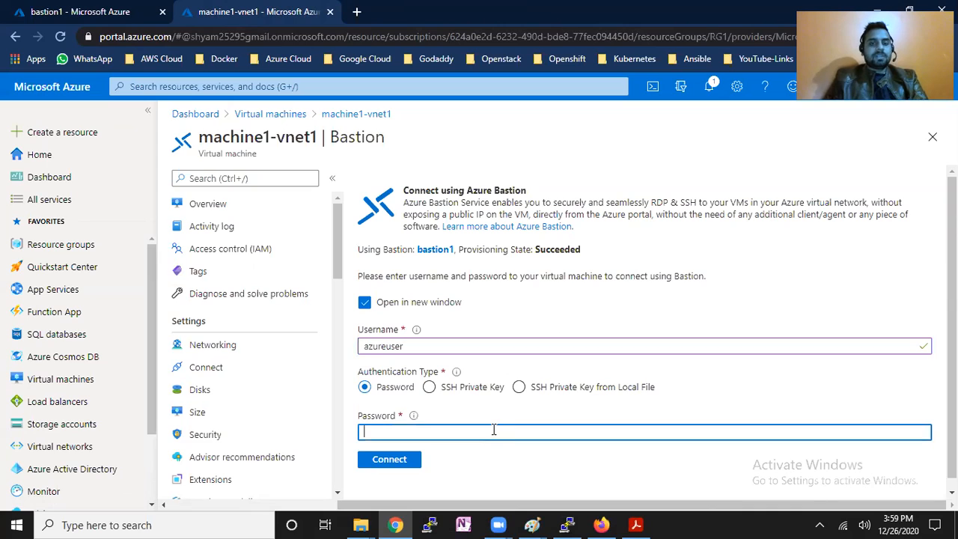
{"action": "type", "text": "••••••••"}
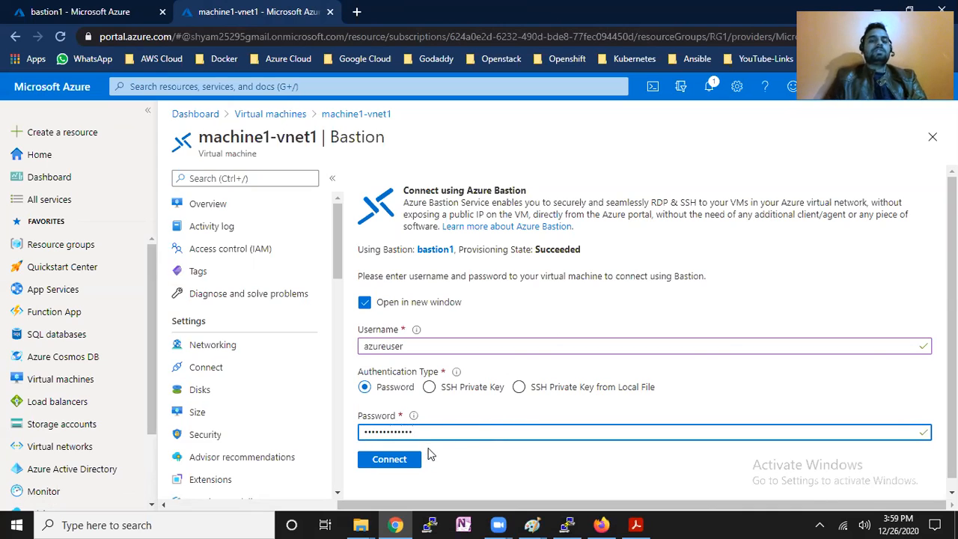
{"action": "left_click", "coordinate": [394, 462]}
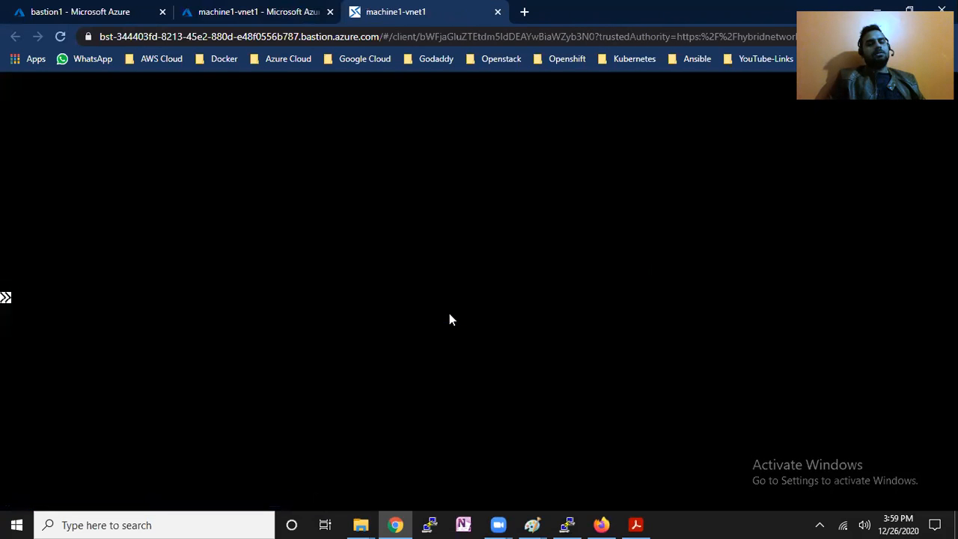
{"action": "key", "text": "Return"}
{"action": "key", "text": "Return"}
{"action": "key", "text": "Return"}
{"action": "key", "text": "Return"}
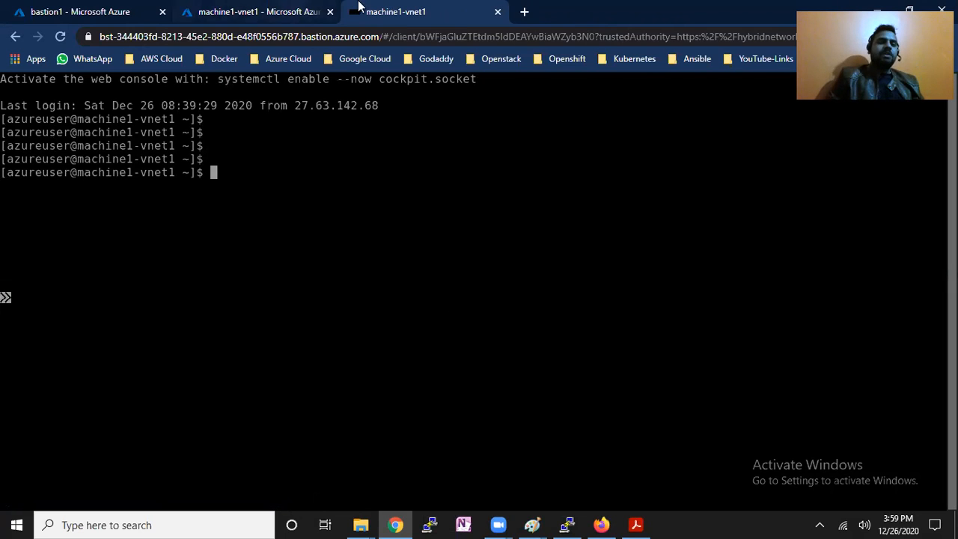
{"action": "left_click", "coordinate": [498, 12]}
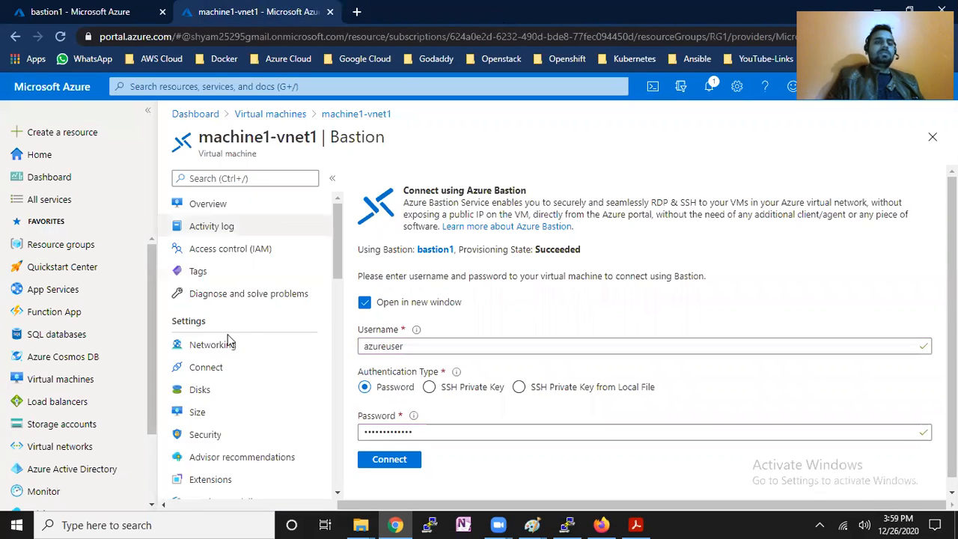
Refresh bastion1's Sessions list twice to confirm no active sessions remain.
{"action": "left_click", "coordinate": [125, 9]}
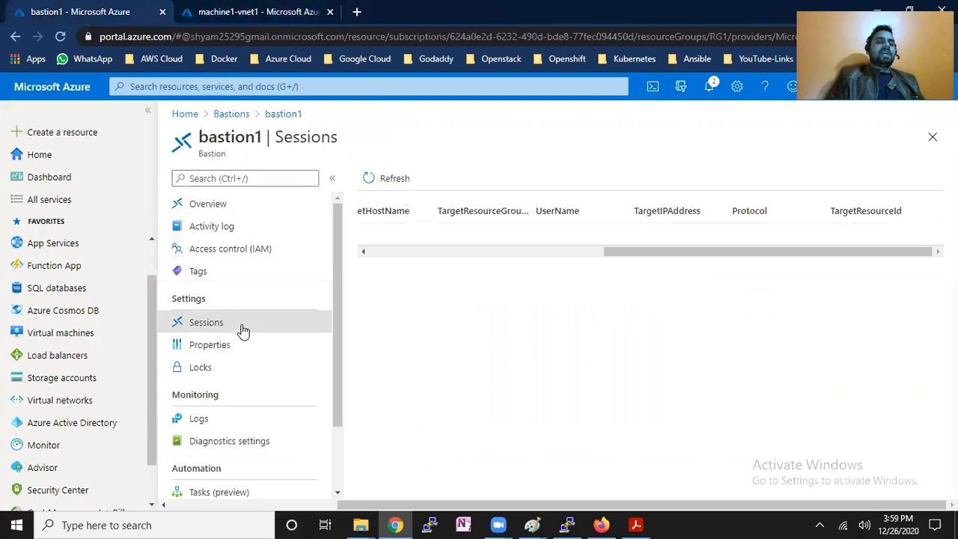
{"action": "left_click", "coordinate": [372, 180]}
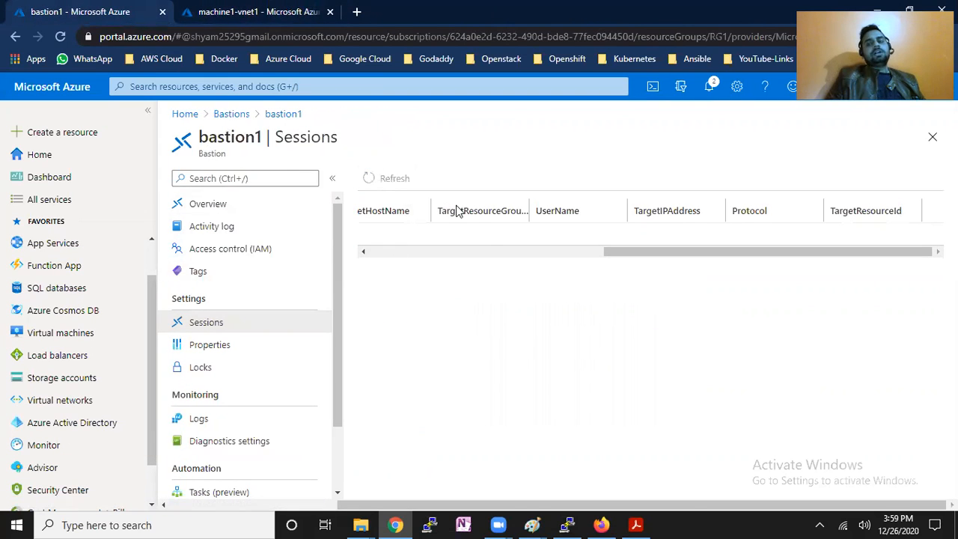
{"action": "left_click_drag", "start_coordinate": [634, 253], "coordinate": [364, 252]}
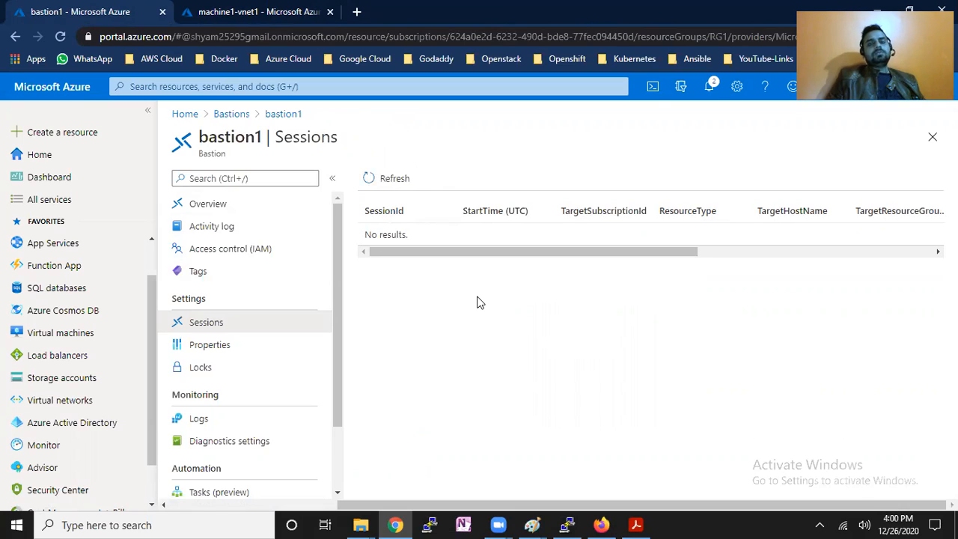
{"action": "left_click", "coordinate": [395, 182]}
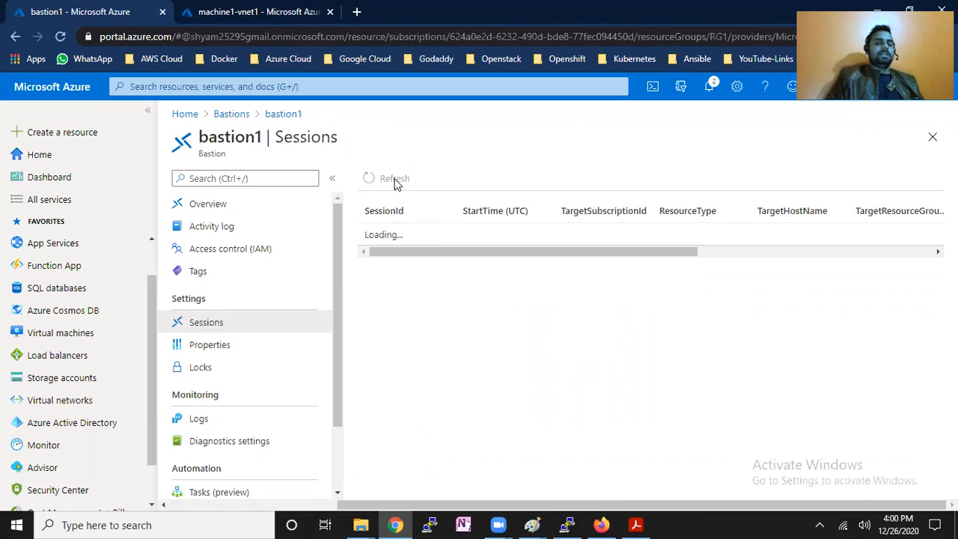